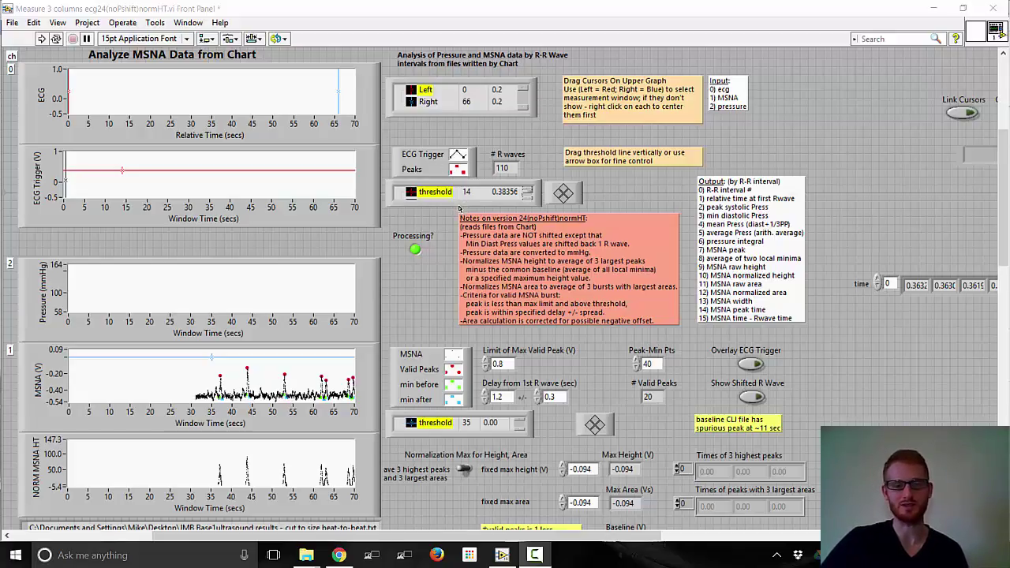
- Close the LabVIEW analysis window and open overall_Base_test4spont_BRSbeat-to-beat.xlsx from the Downloads folder in Excel
click(998, 7)
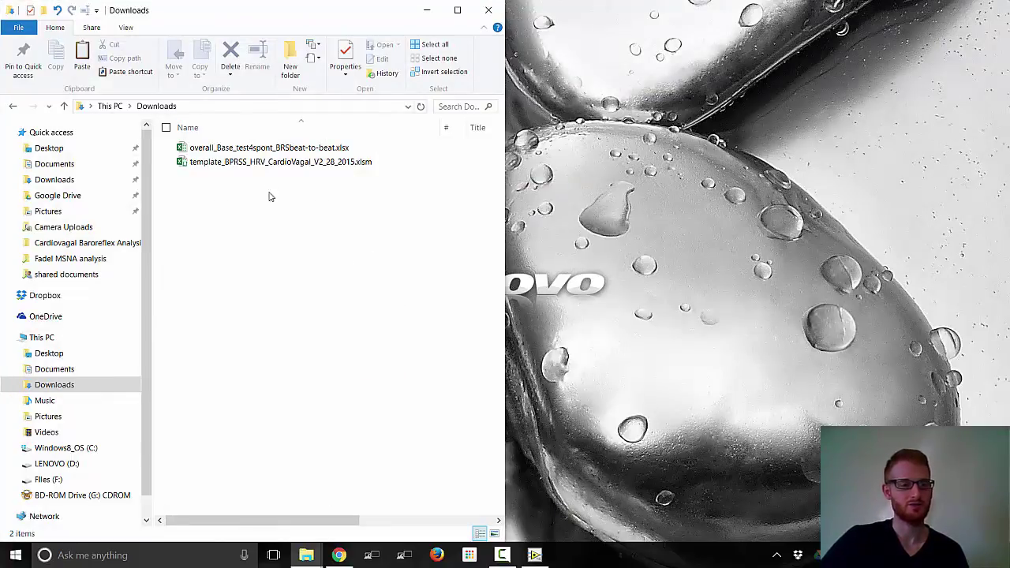
click(268, 153)
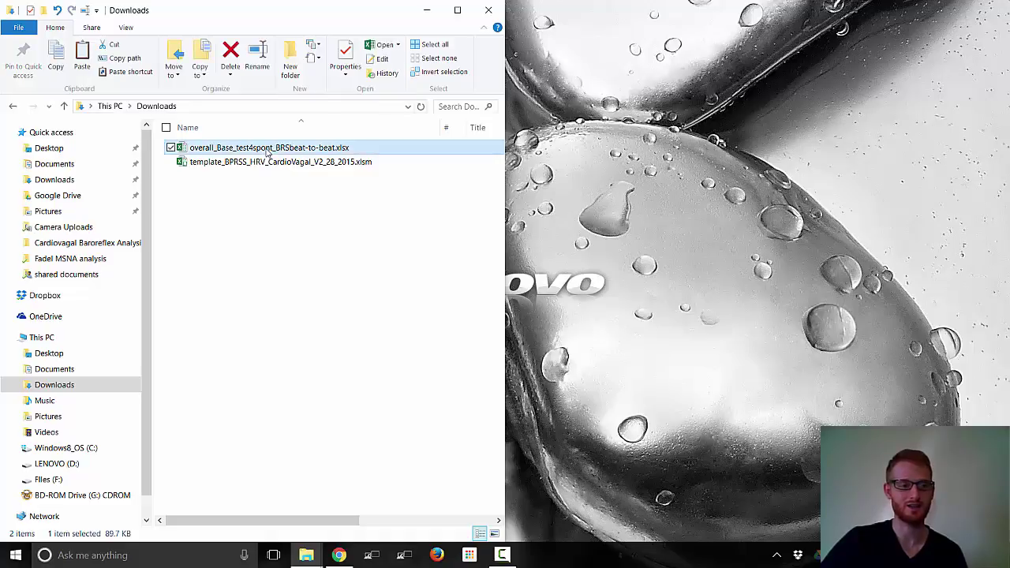
double_click(268, 153)
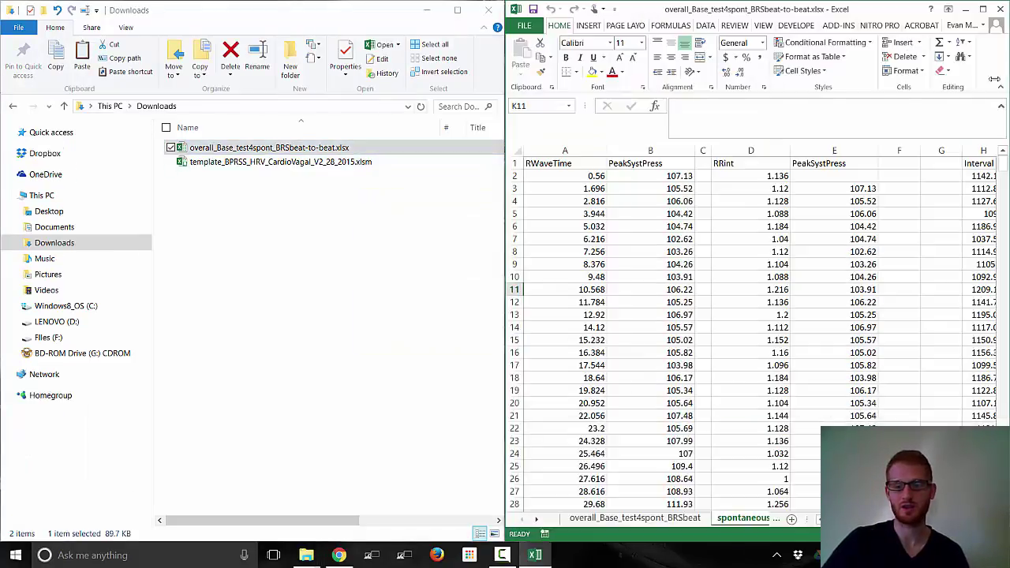
- Examine the data columns on the overall_Base_test4spont_BRSbeat sheet, including R-RInterval#, the MSNA columns, RWaveTime and PeakSystPress
click(639, 518)
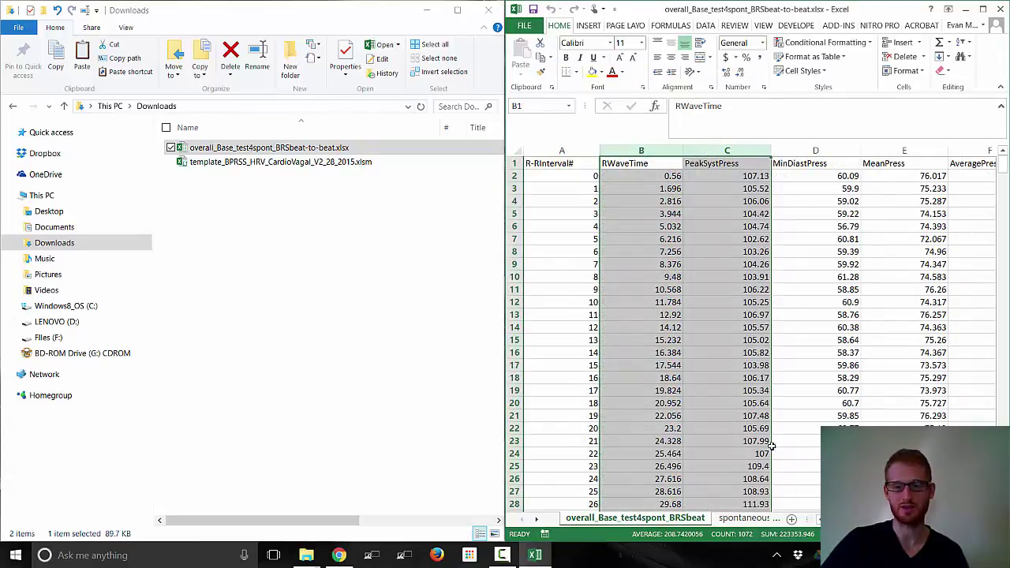
click(570, 166)
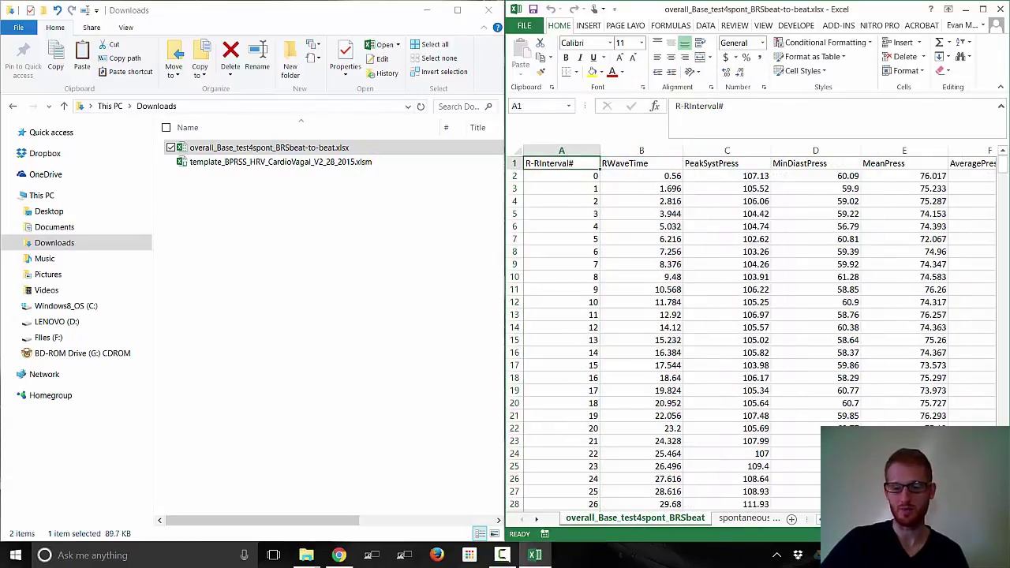
scroll(761, 328, right, 6)
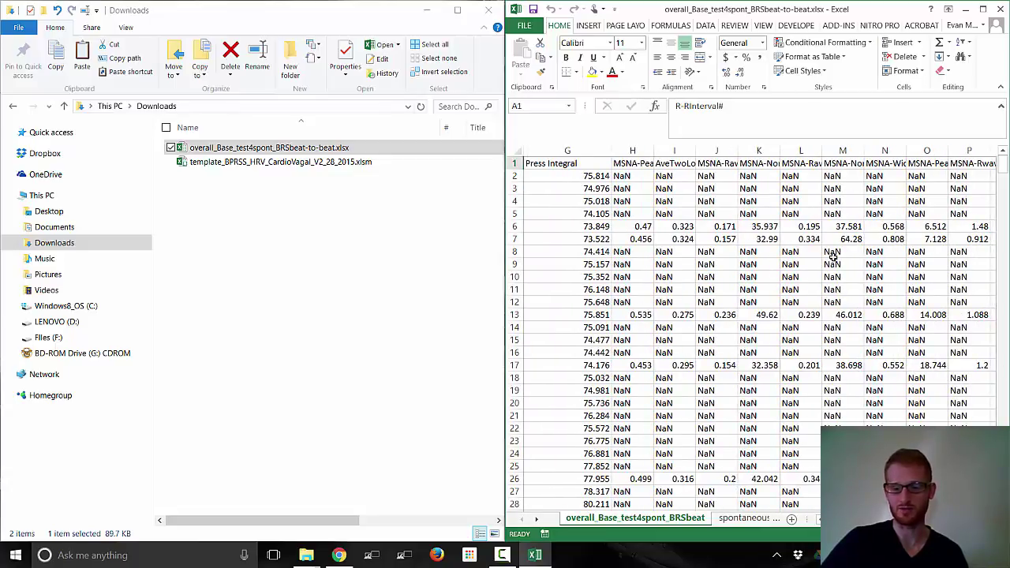
scroll(761, 328, left, 6)
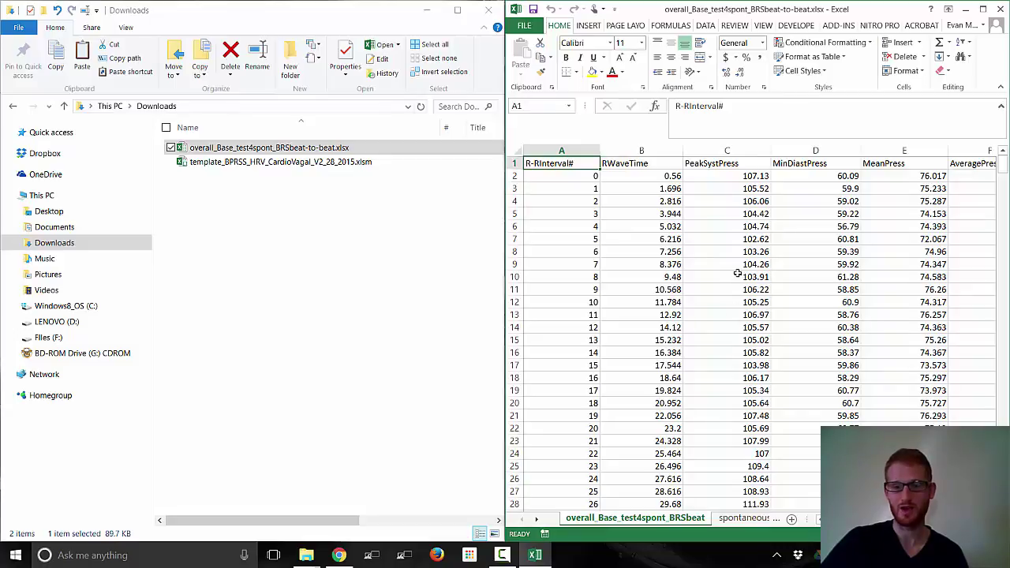
click(743, 163)
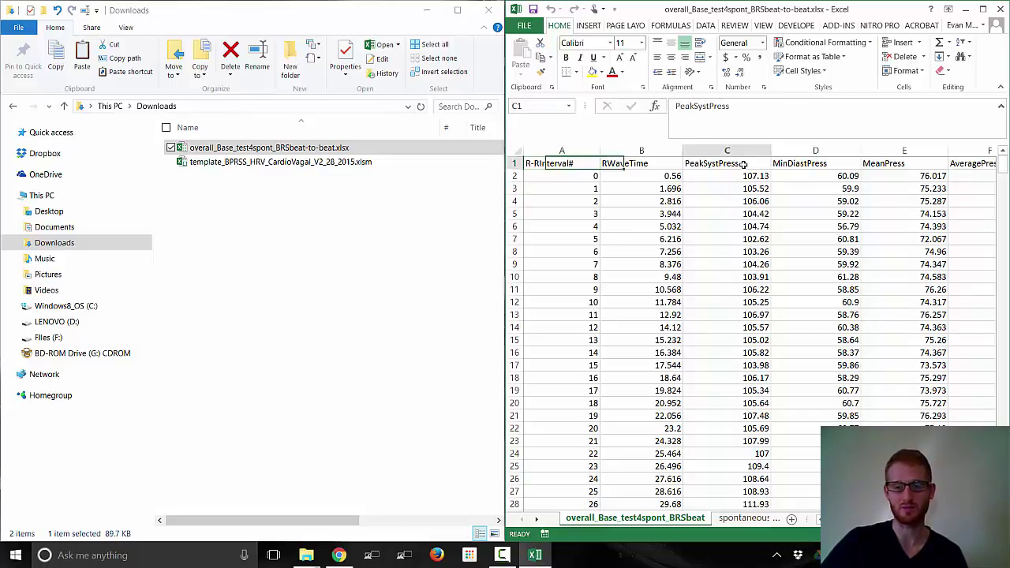
click(664, 161)
click(732, 162)
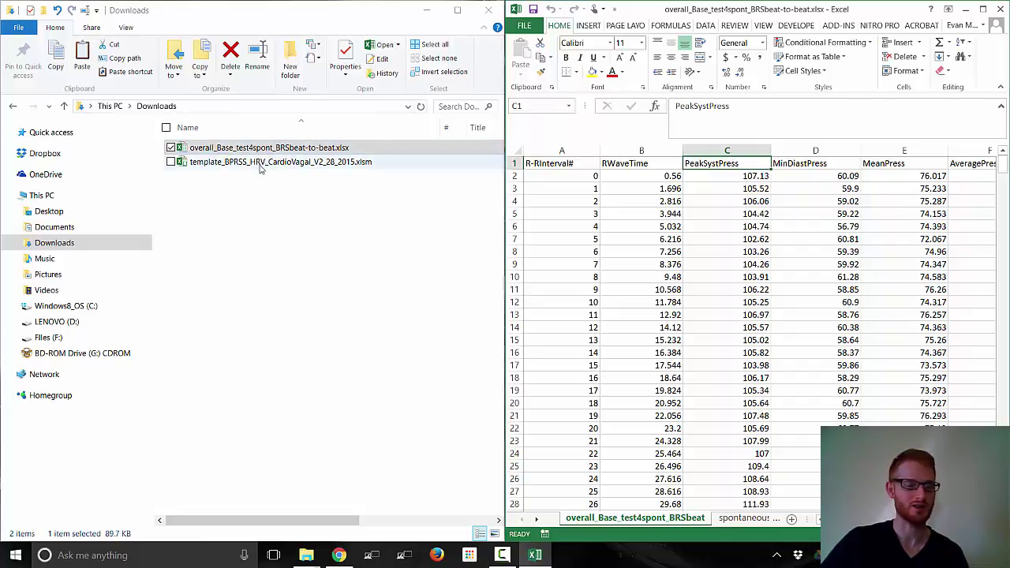
- Rename the template workbook in Downloads to Test_BPRSS_HRV_CardioVagal_V2_28_2015.xlsm
click(227, 164)
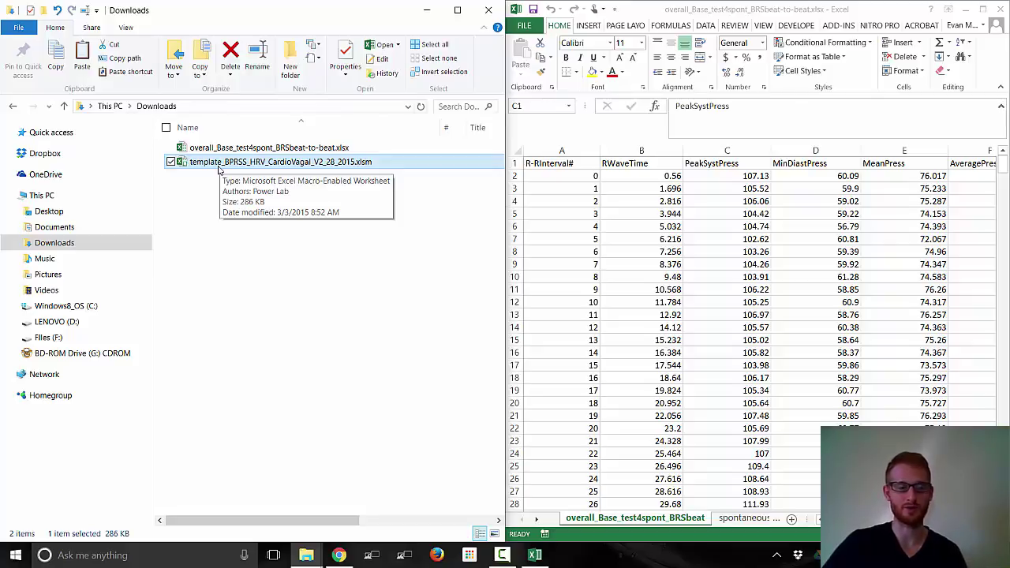
click(222, 167)
click(269, 163)
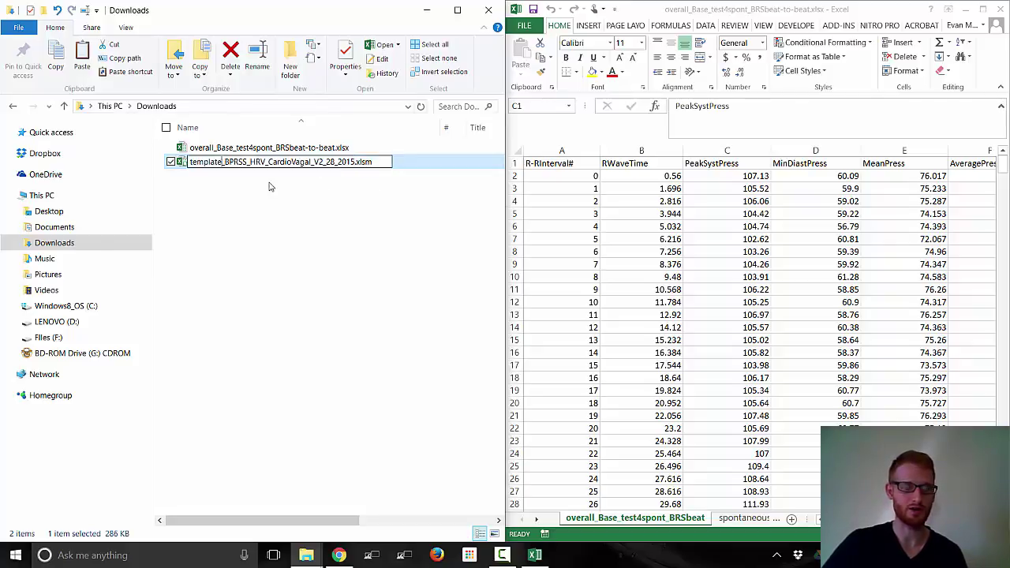
key(Home)
key(shift+Right)
key(shift+Right)
key(shift+Right)
key(shift+Right)
key(shift+Right)
key(shift+Right)
key(shift+Right)
key(shift+Right)
key(Delete)
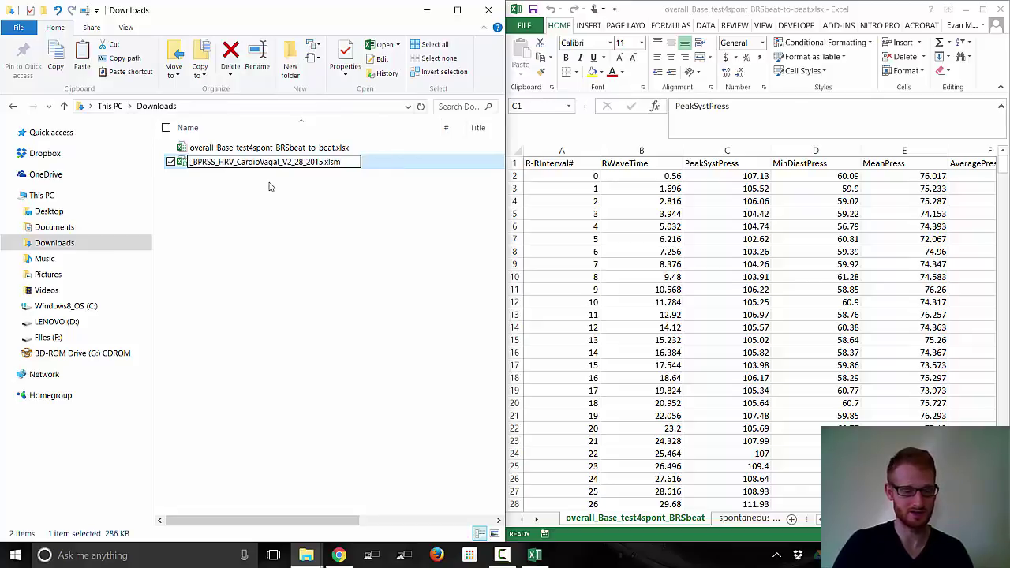
text(Test)
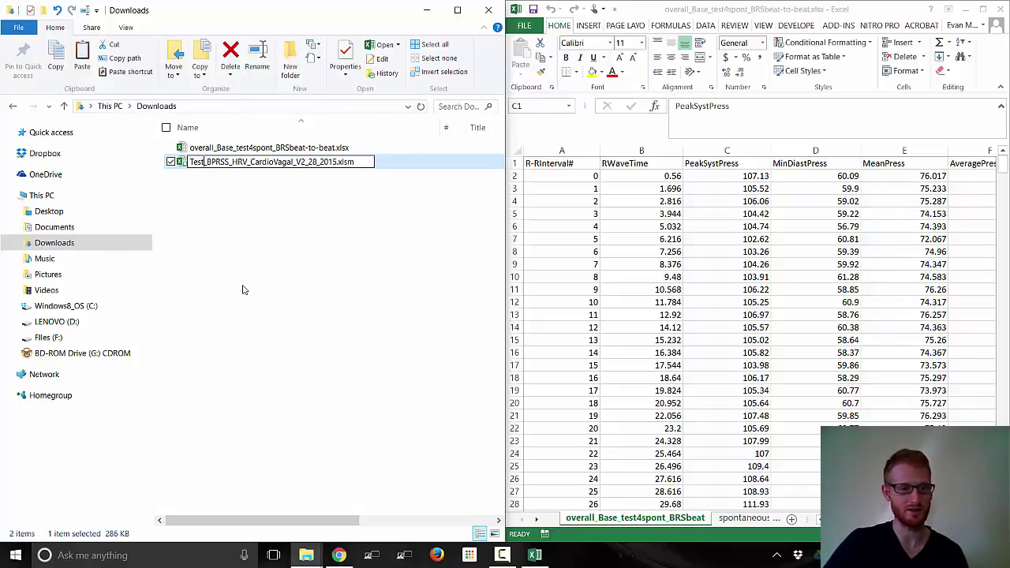
click(286, 249)
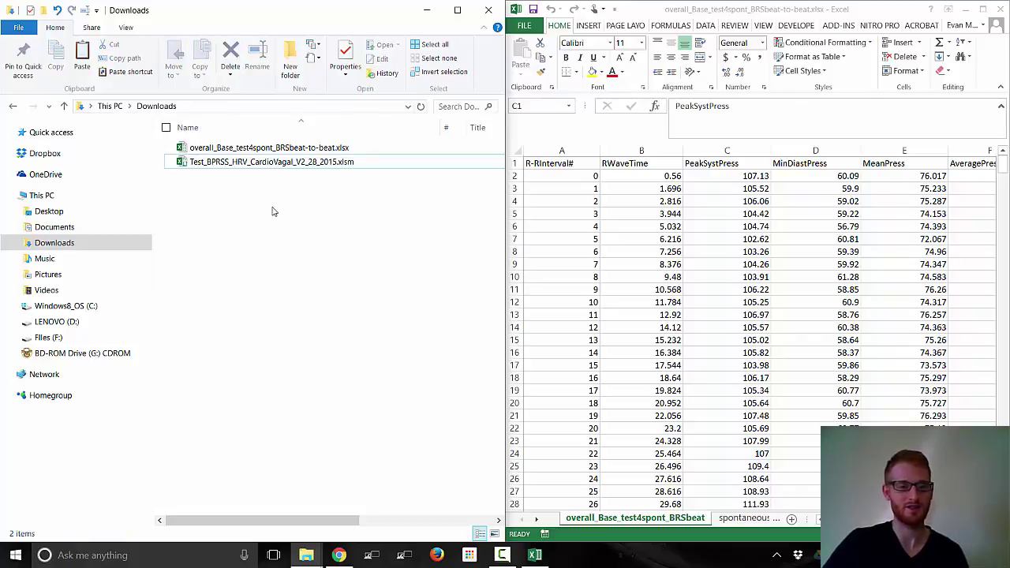
- Open Test_BPRSS_HRV_CardioVagal_V2_28_2015.xlsm with its macros enabled and place its window beside the data workbook
click(234, 167)
double_click(235, 167)
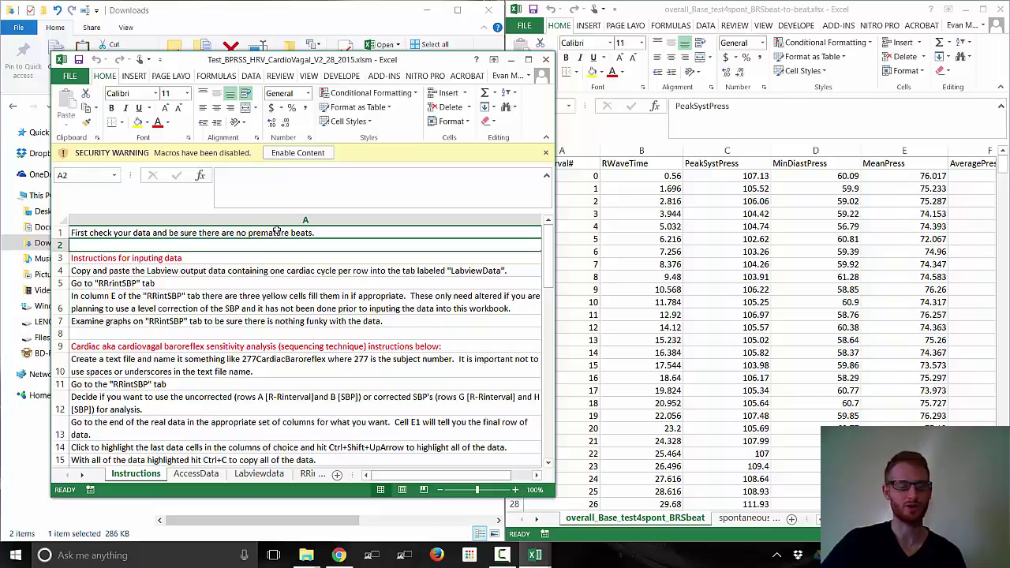
click(298, 153)
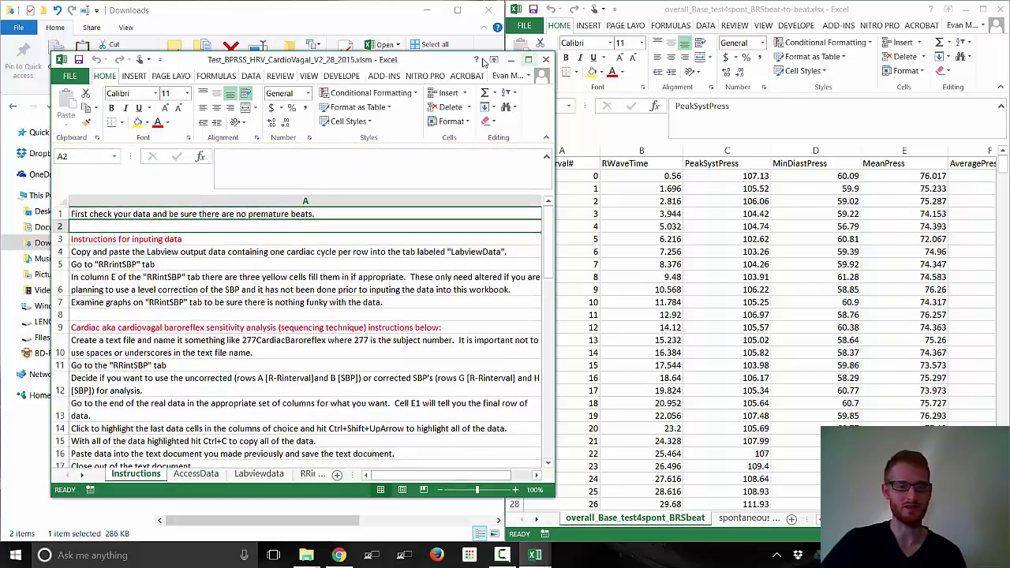
drag(433, 70, 0, 237)
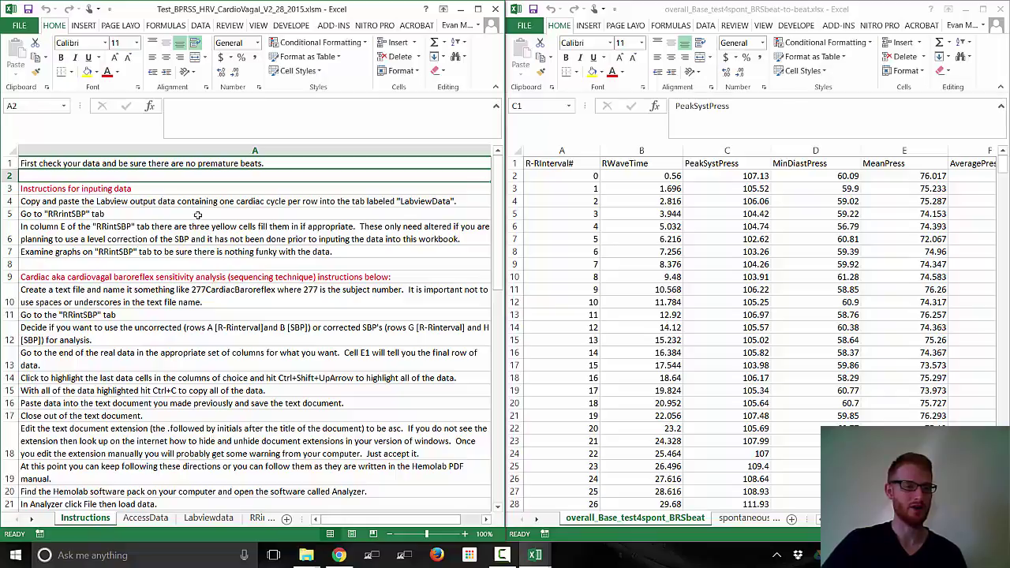
- Review the Instructions sheet, covering the premature-beat check, data input and cardiovagal baroreflex sensitivity analysis sections
click(154, 164)
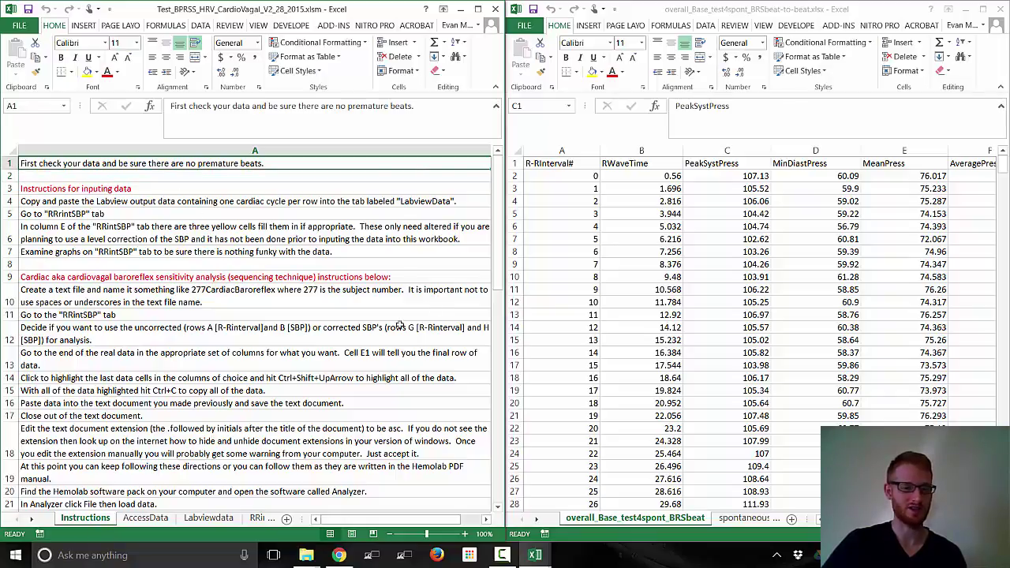
scroll(396, 331, down, 13)
scroll(396, 331, down, 8)
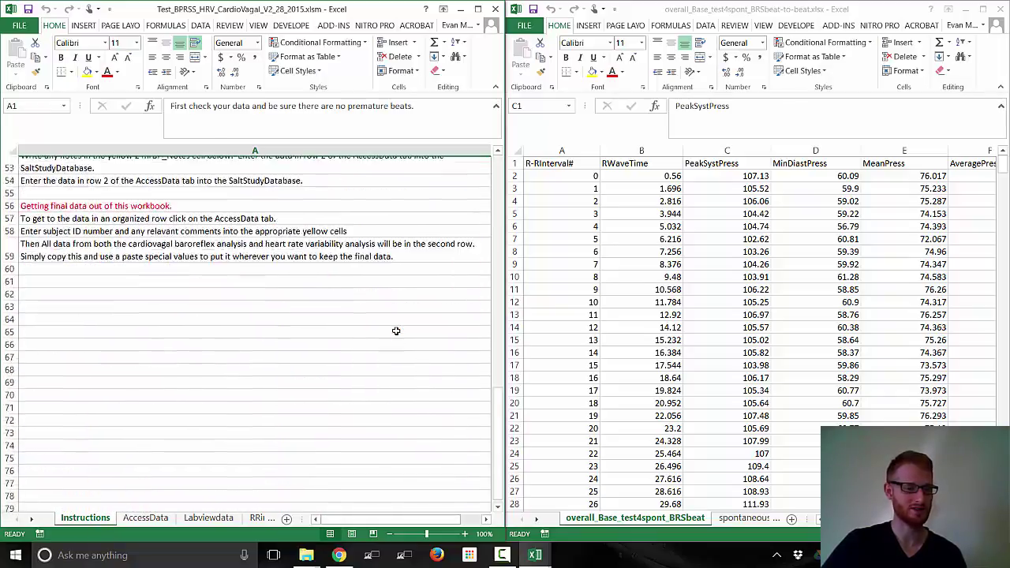
scroll(396, 331, up, 20)
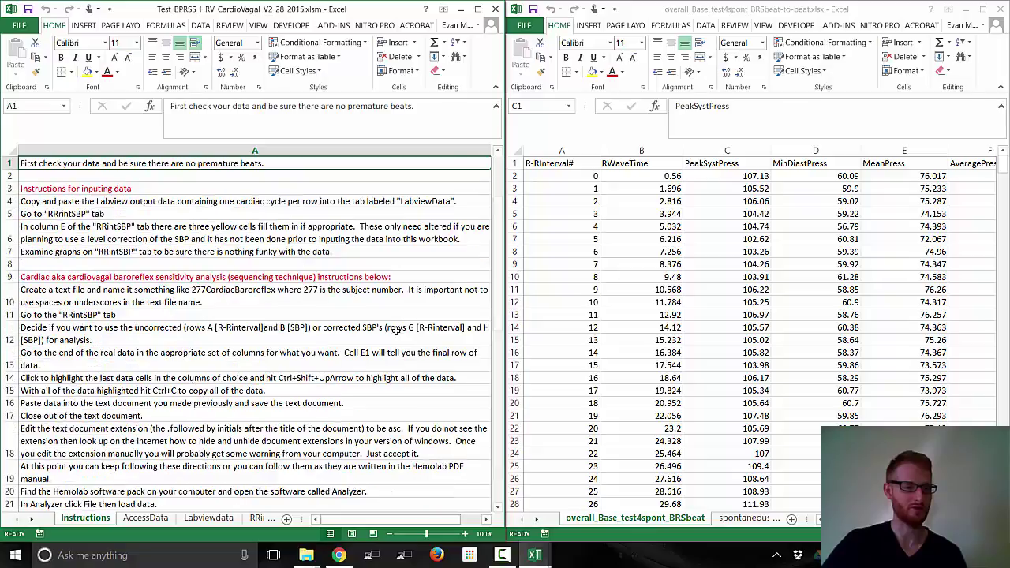
click(71, 190)
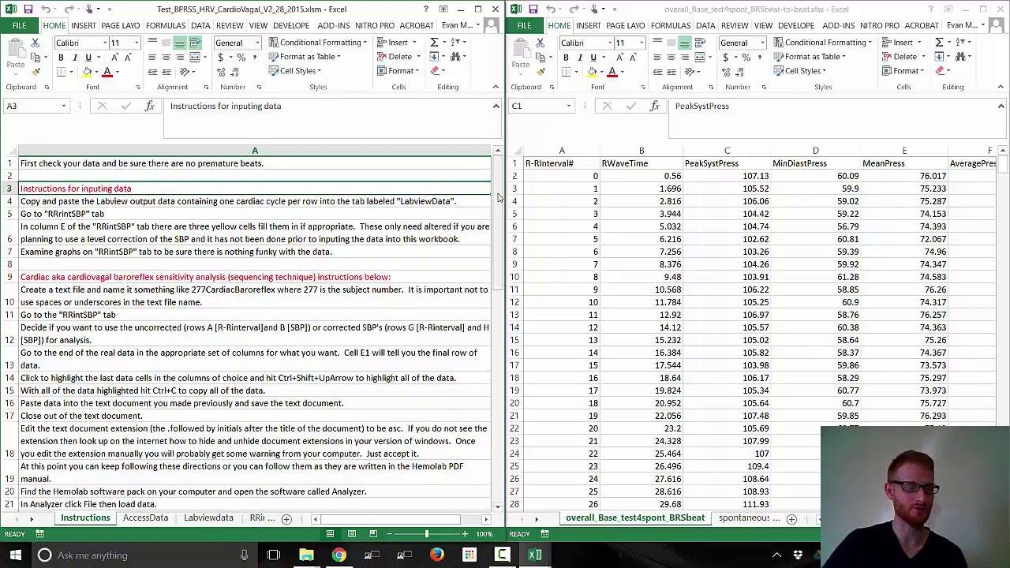
drag(498, 197, 498, 204)
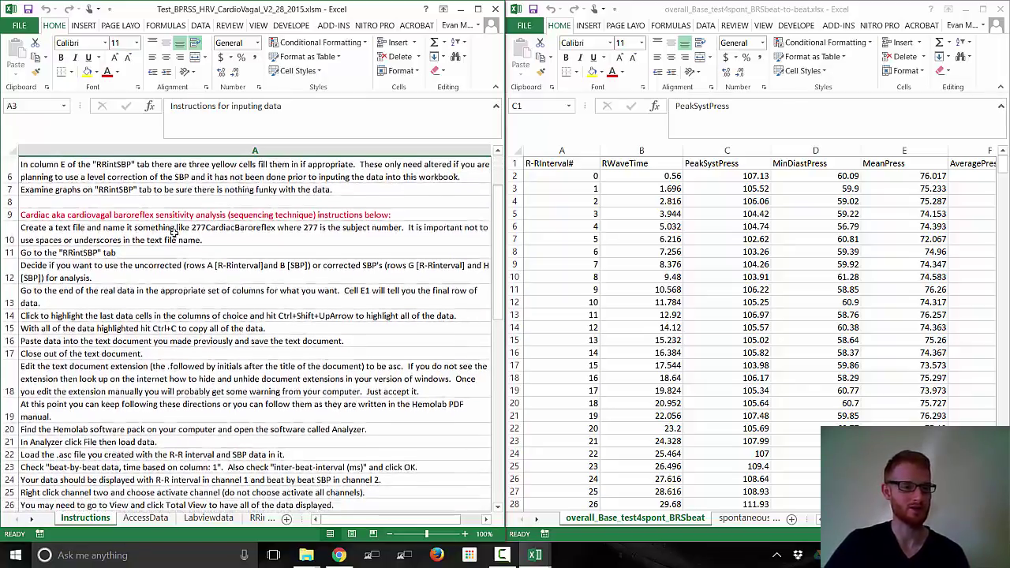
click(93, 216)
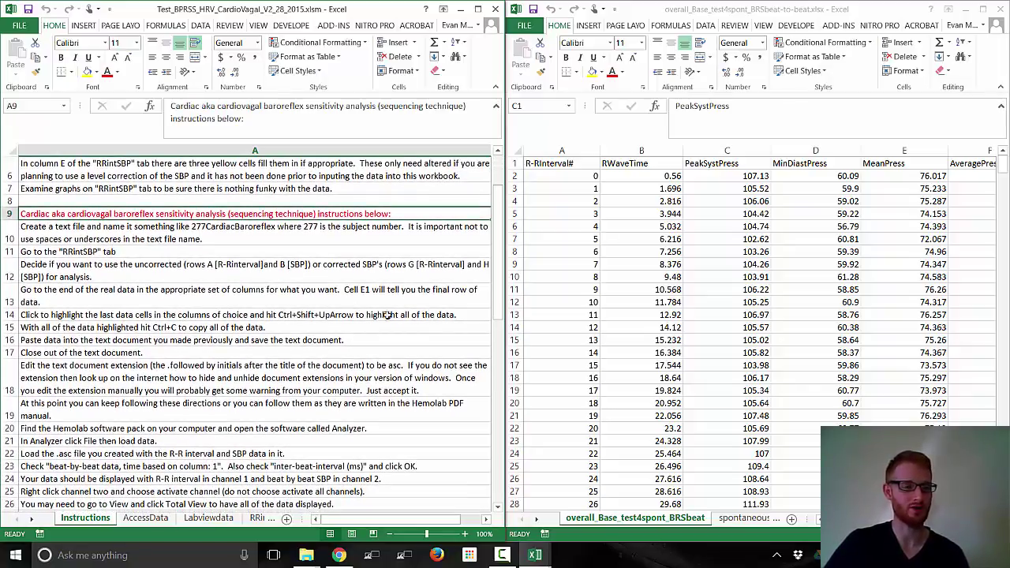
drag(497, 272, 497, 276)
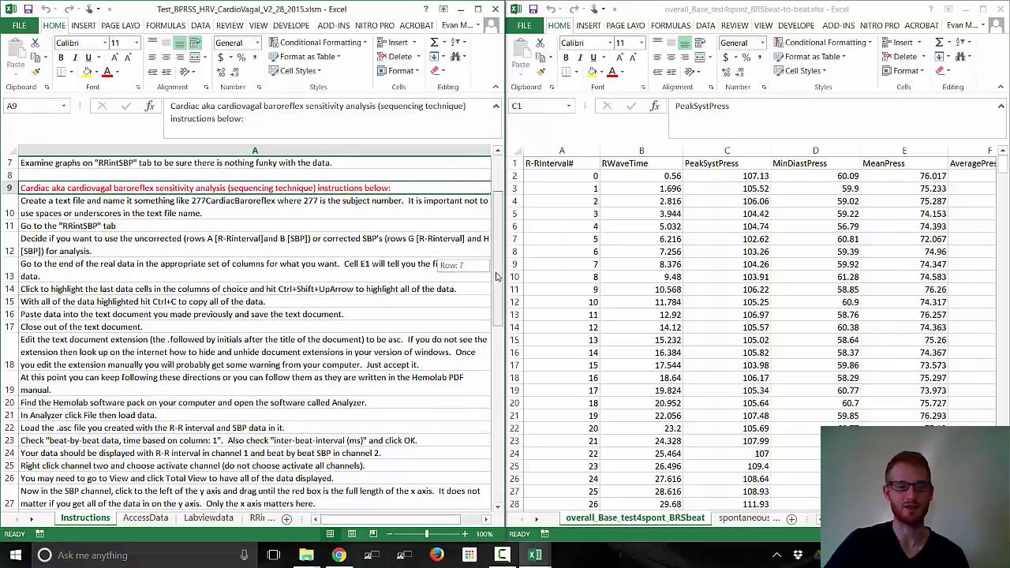
- Examine the instructions for Heart Rate Variability analysis and for getting the final data out of the workbook
drag(497, 279, 498, 414)
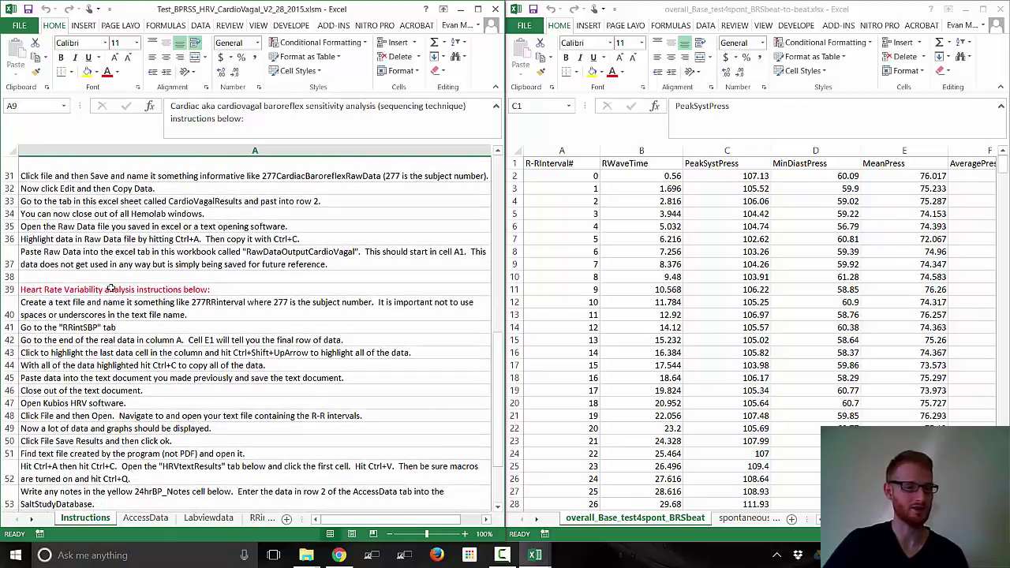
click(112, 289)
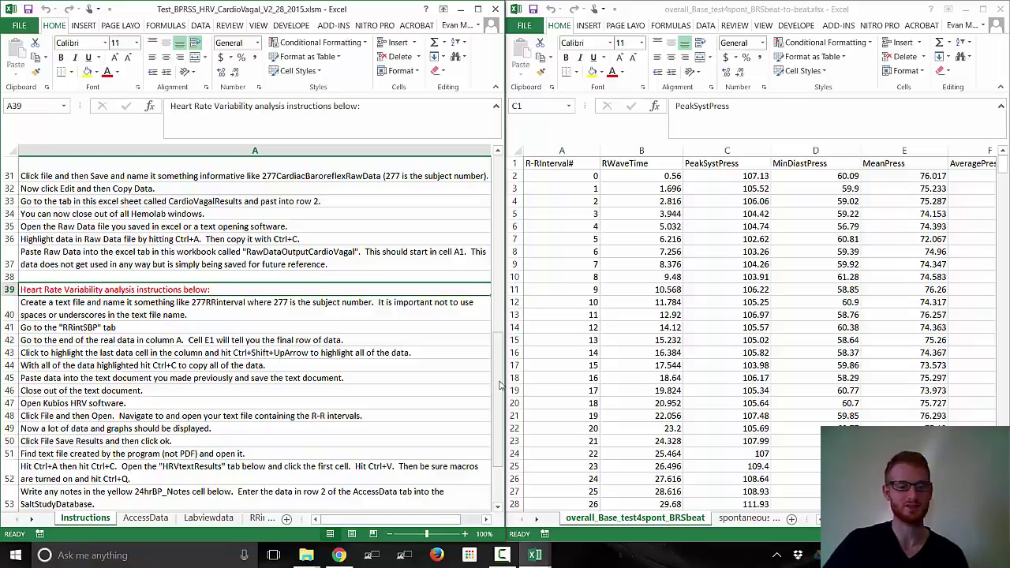
drag(499, 387, 495, 453)
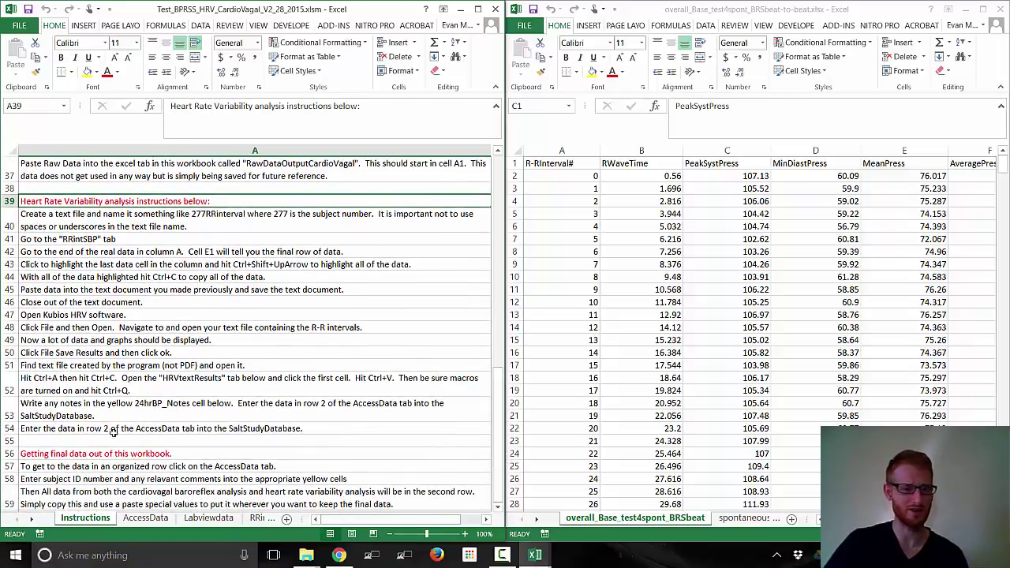
drag(496, 428, 500, 399)
click(300, 189)
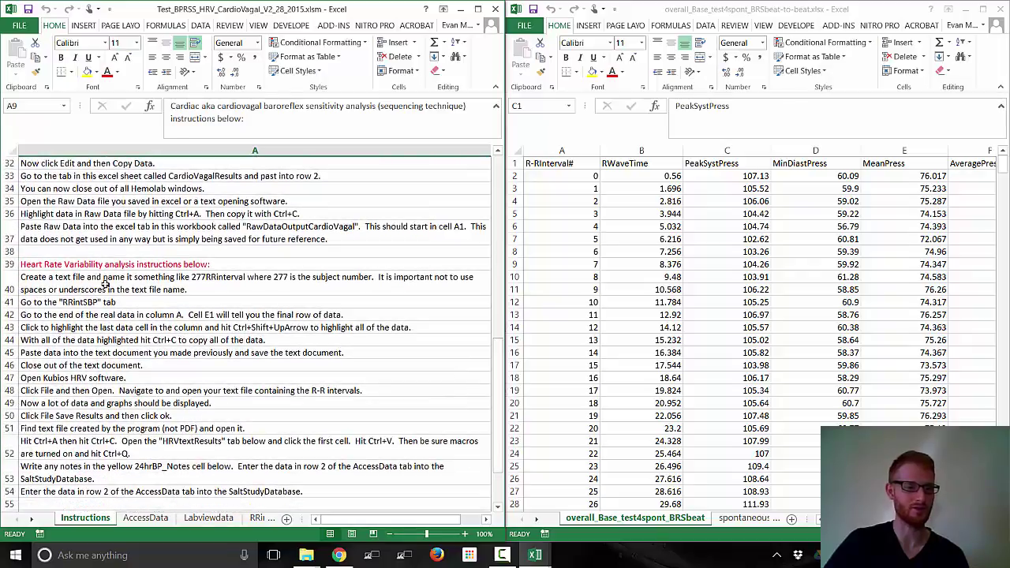
click(104, 266)
drag(496, 361, 505, 432)
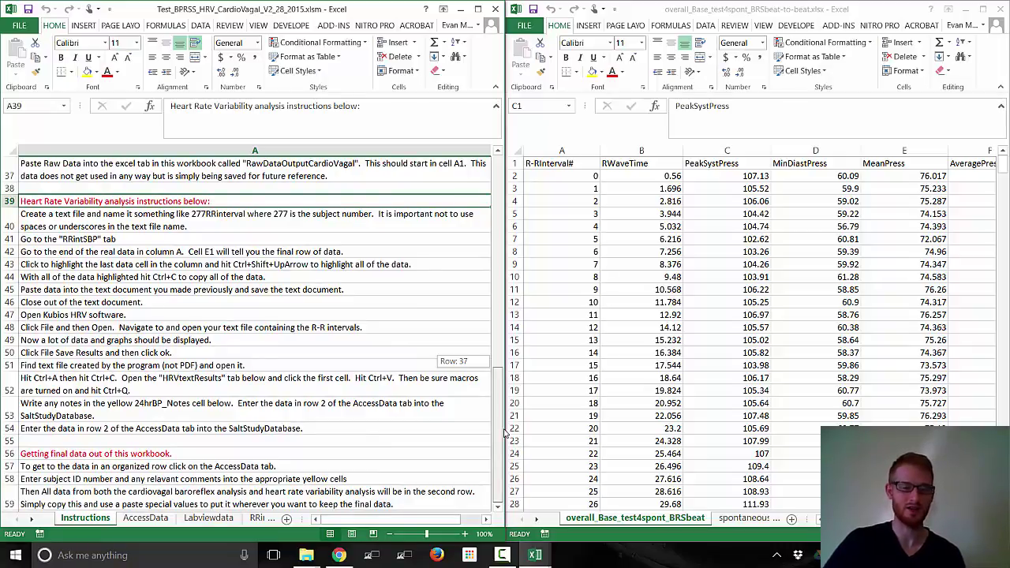
drag(505, 433, 505, 432)
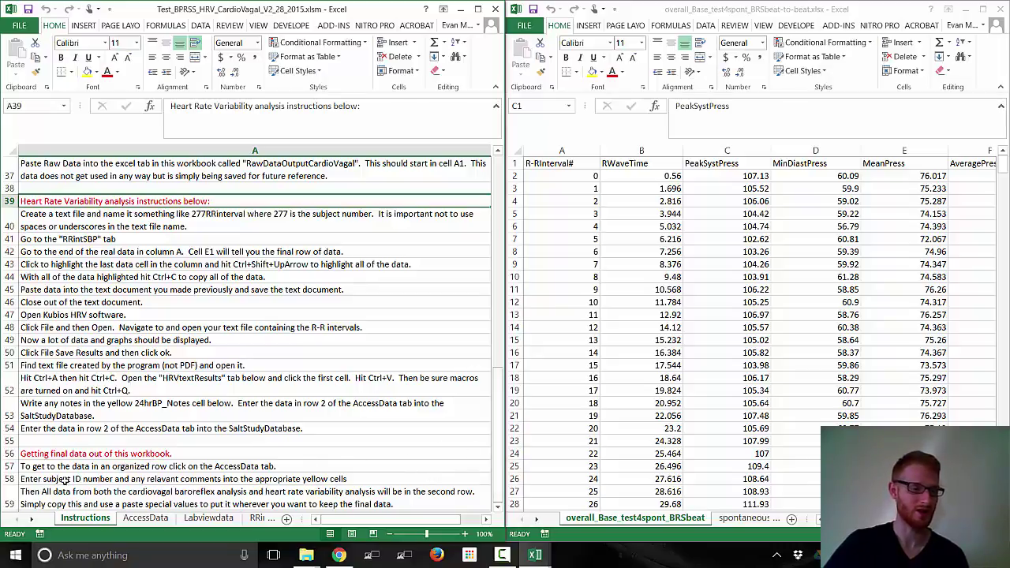
click(136, 449)
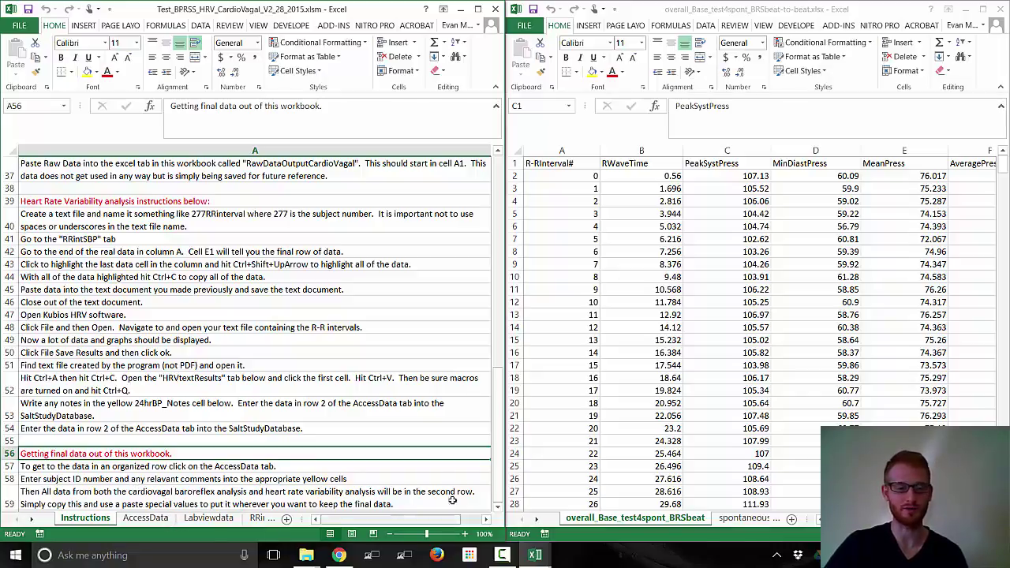
- Return to the data input instructions and read the step on copying the Labview output into the LabviewData sheet
drag(502, 469, 519, 221)
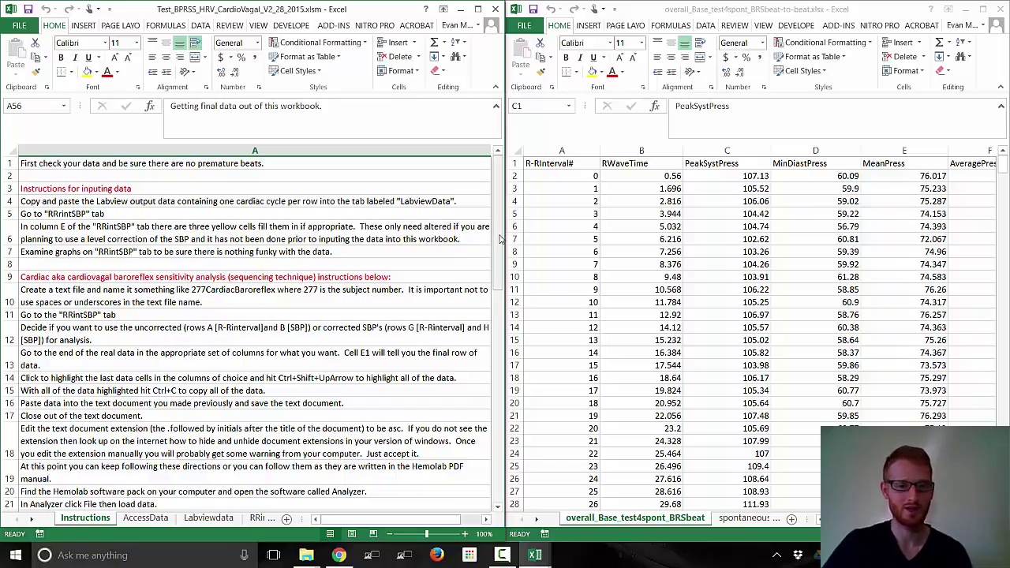
click(81, 189)
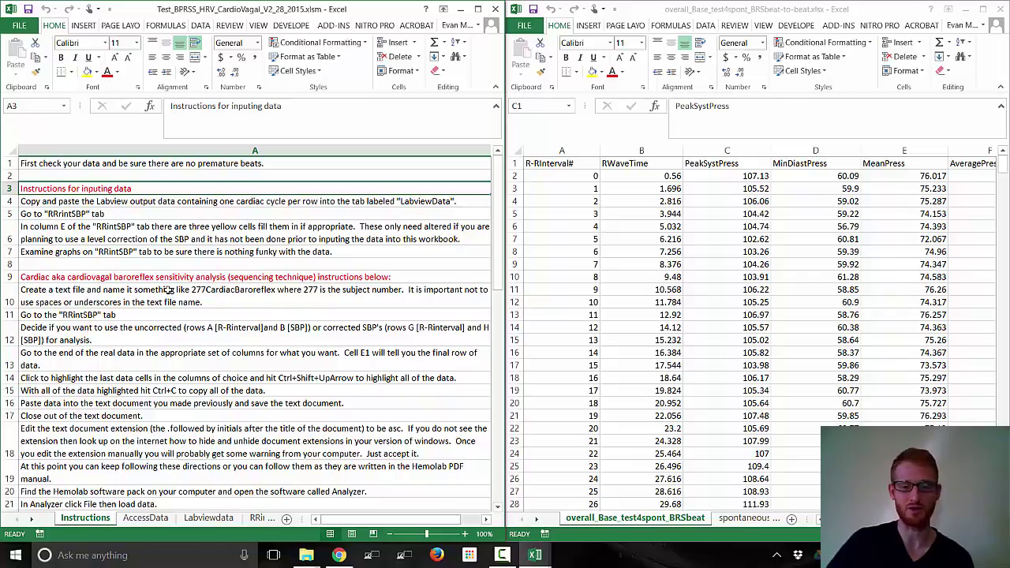
mouse_move(109, 200)
mouse_down()
mouse_move(103, 397)
mouse_move(103, 190)
mouse_move(101, 204)
mouse_up()
click(103, 211)
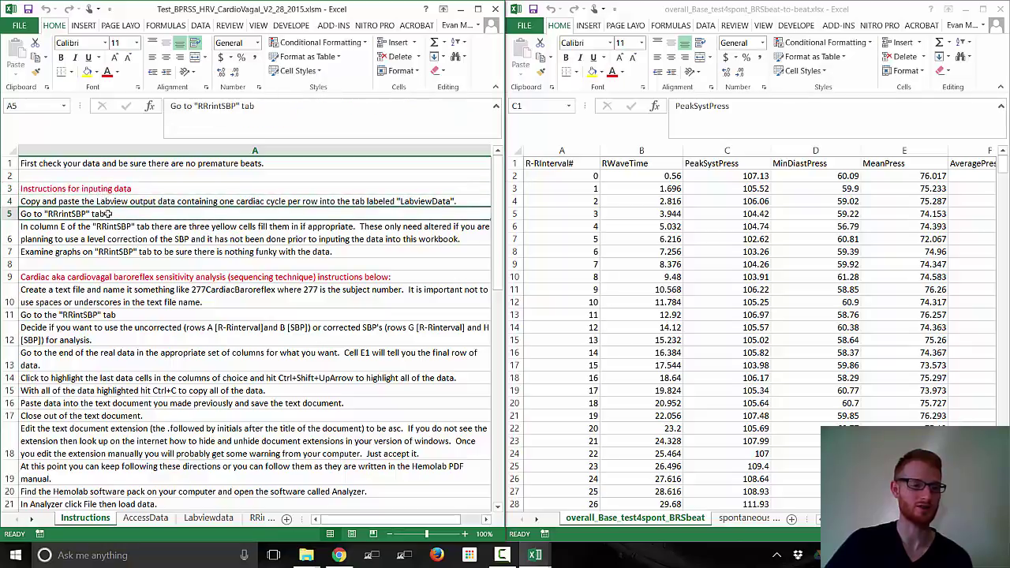
click(109, 202)
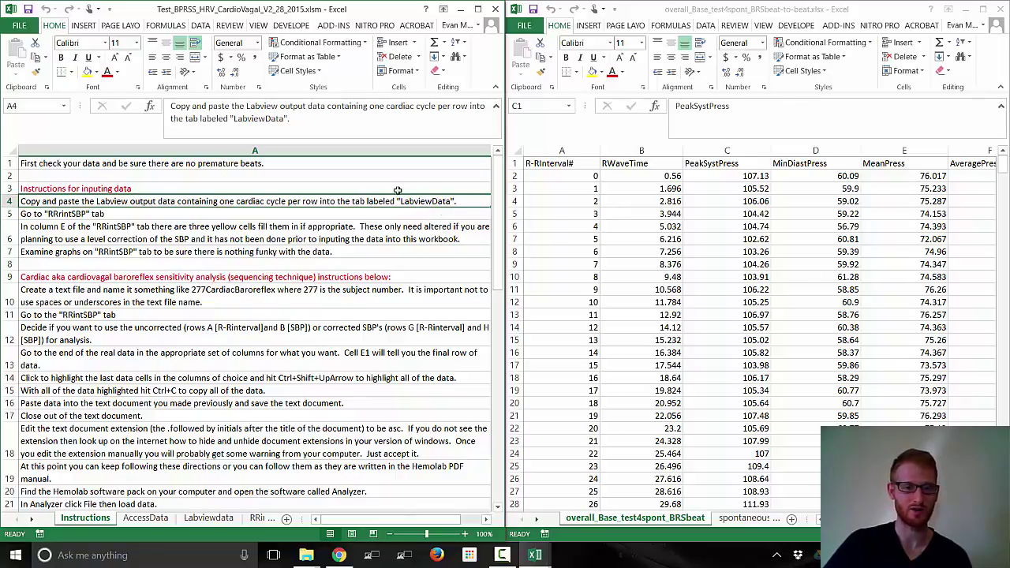
- Copy the entire beat-to-beat table with headers into the Labviewdata sheet from cell A1 and check its RWaveTime and PeakSystPress columns
click(211, 520)
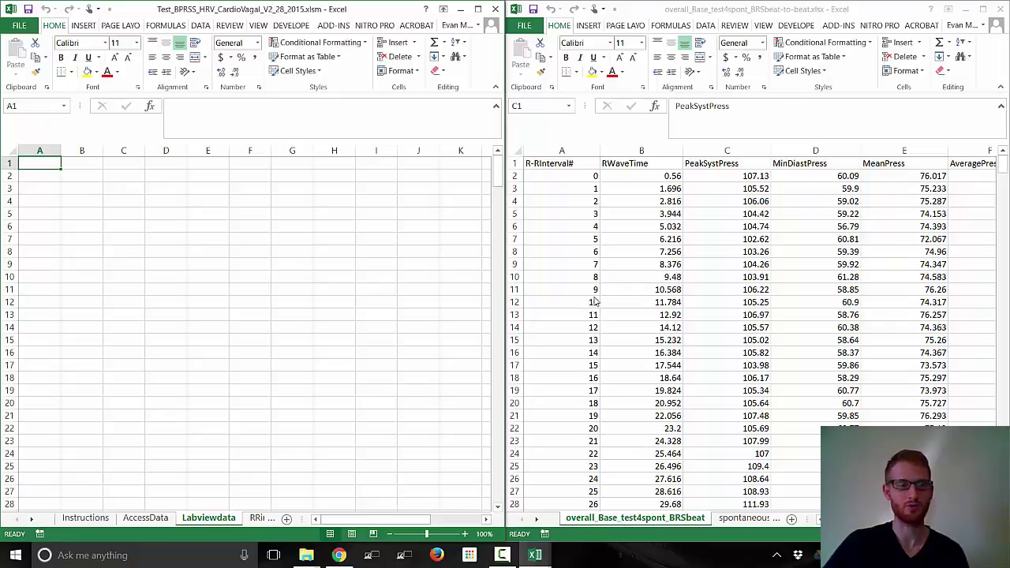
click(571, 163)
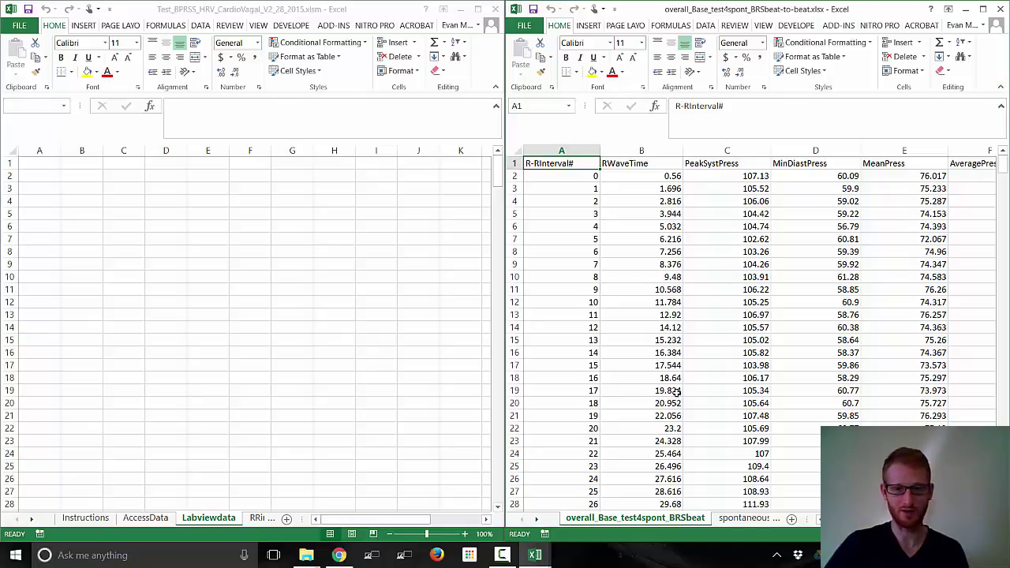
key(ctrl+shift+End)
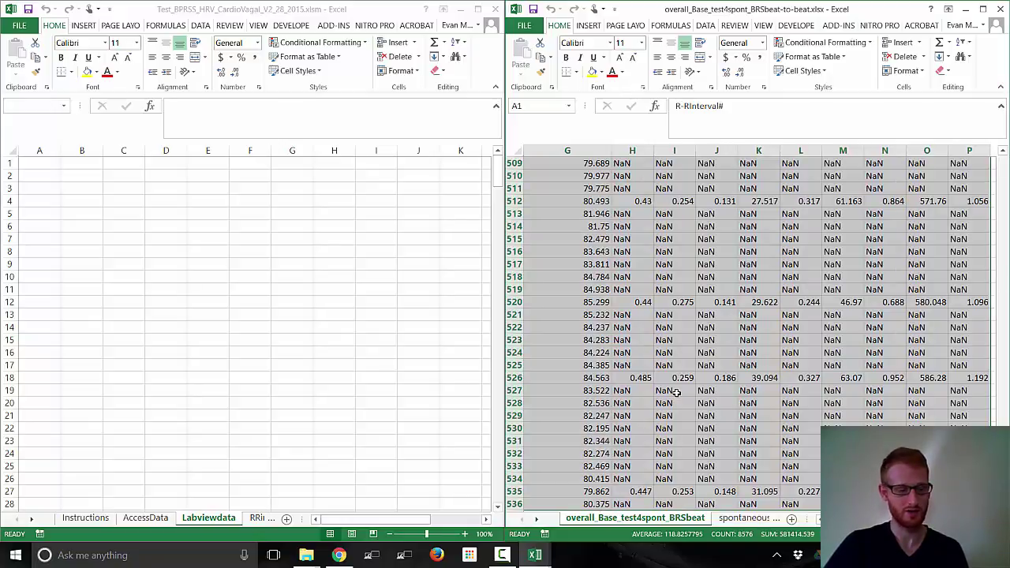
key(ctrl+c)
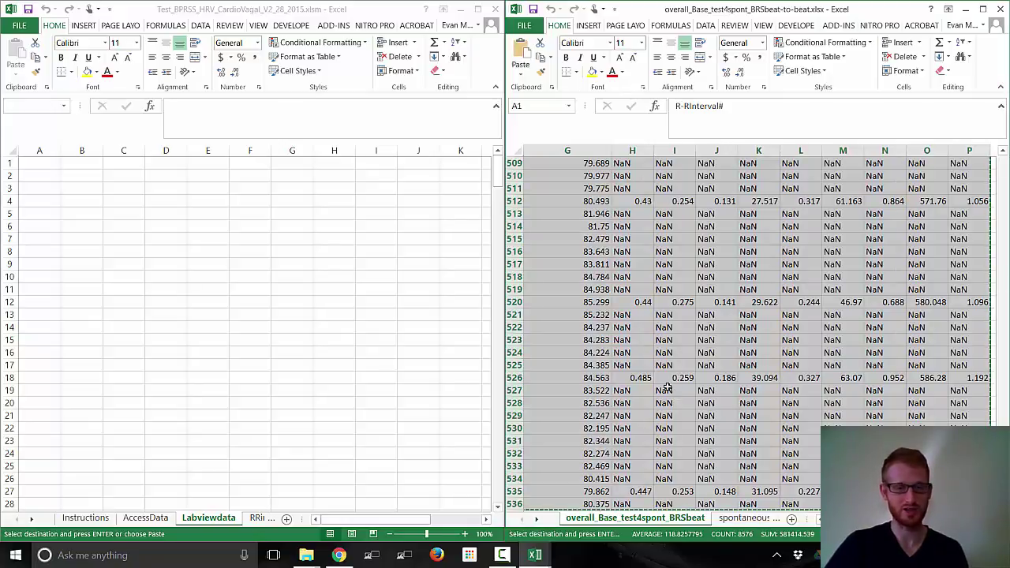
click(44, 168)
key(ctrl+v)
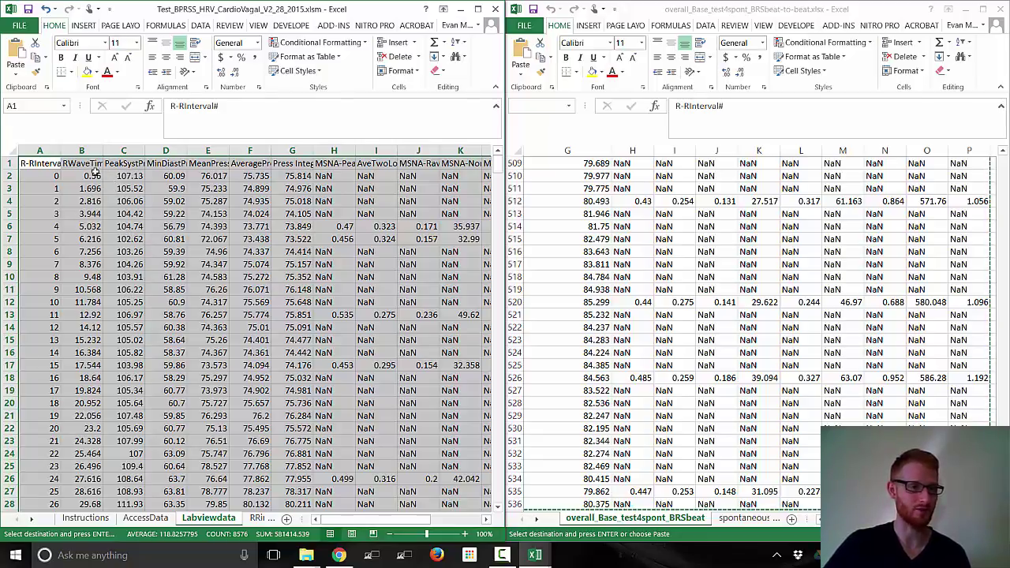
click(112, 162)
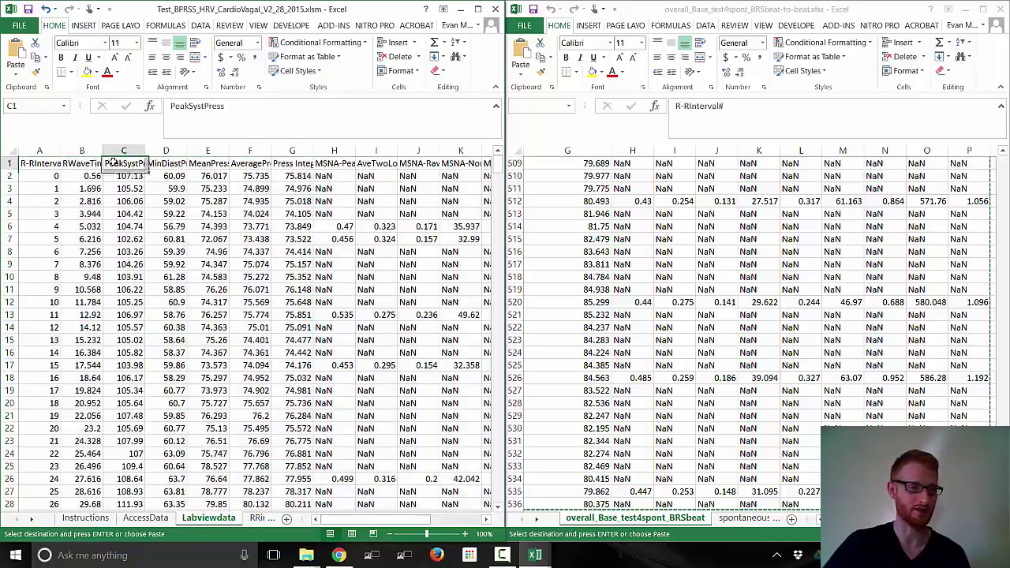
click(95, 163)
click(122, 163)
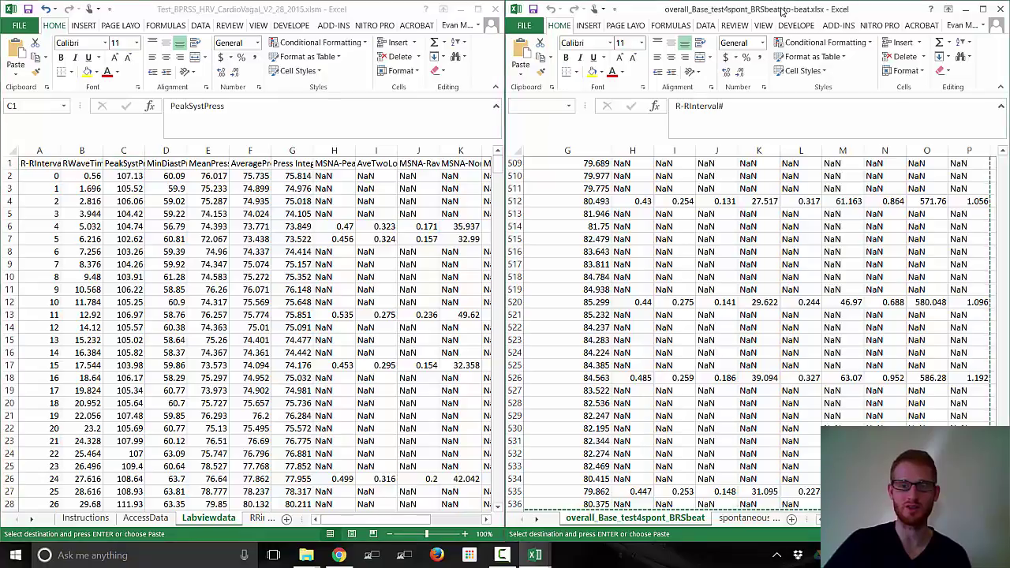
- Close the beat-to-beat data workbook without saving, discard its clipboard contents, and maximize the template workbook
drag(730, 9, 730, 56)
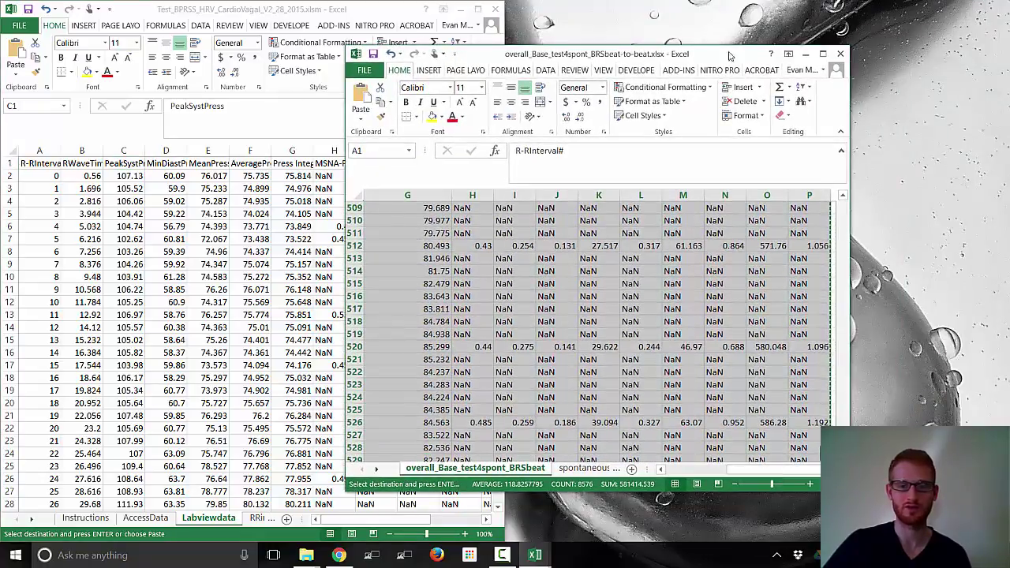
click(840, 56)
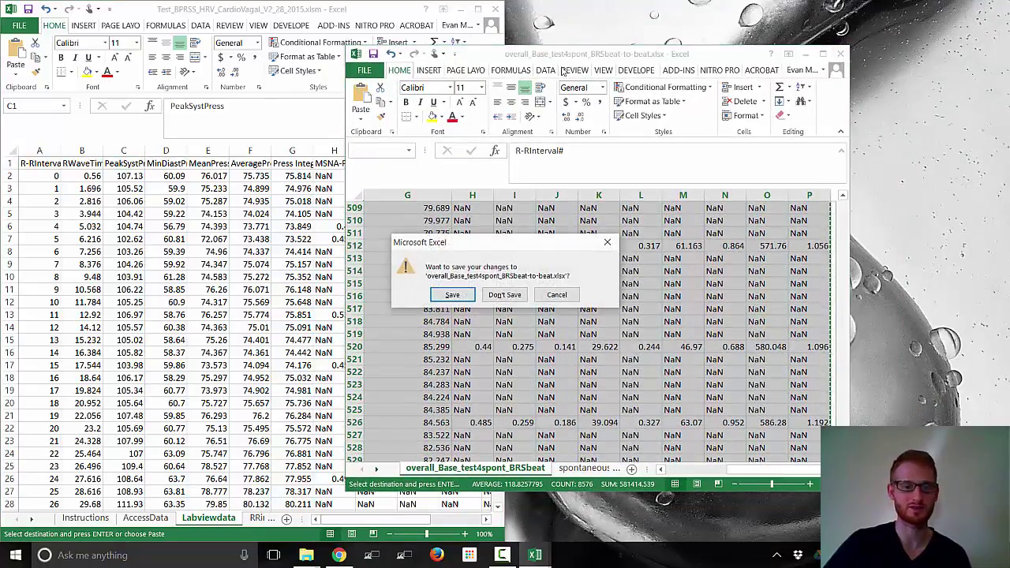
click(507, 295)
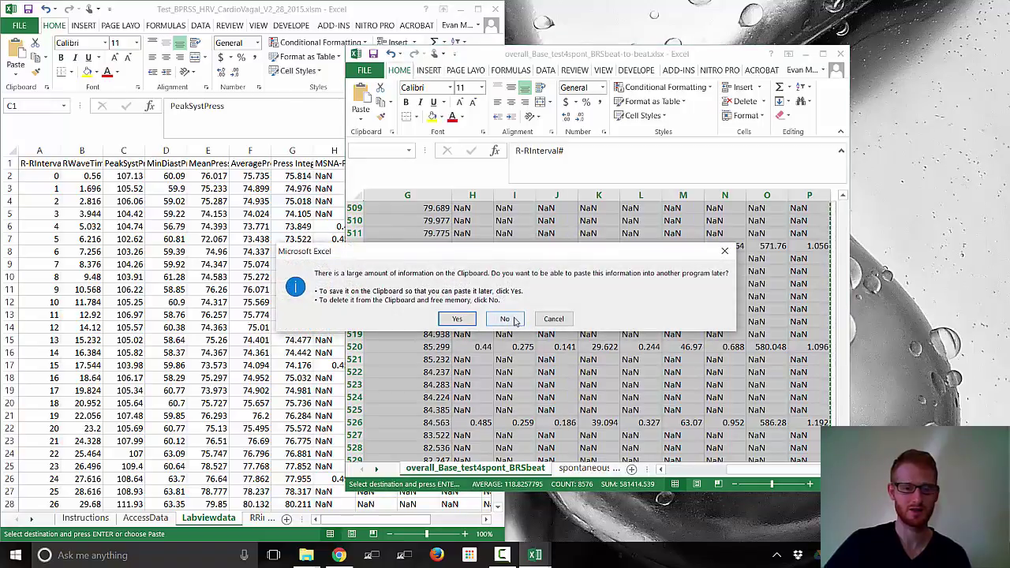
click(512, 320)
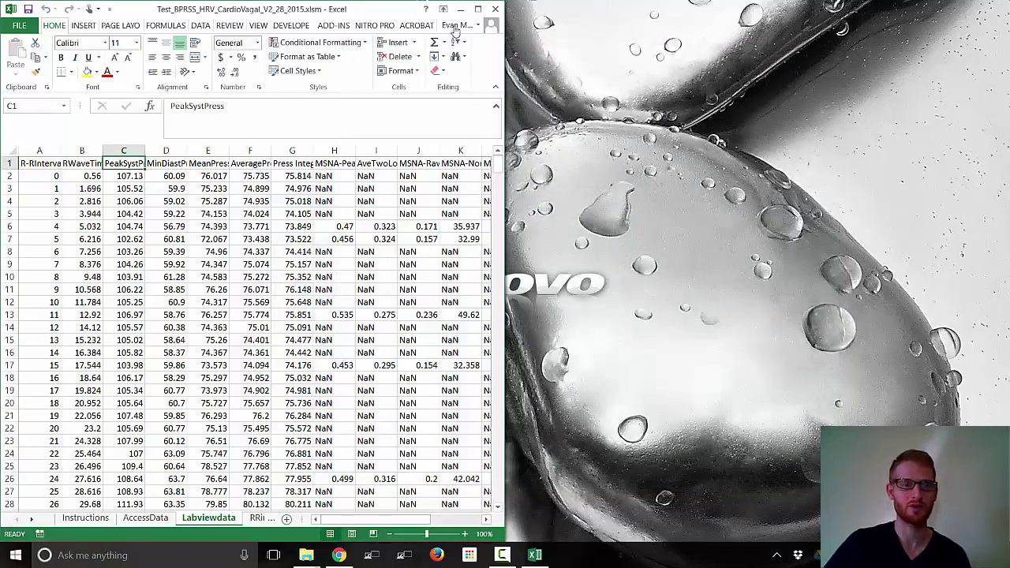
click(477, 8)
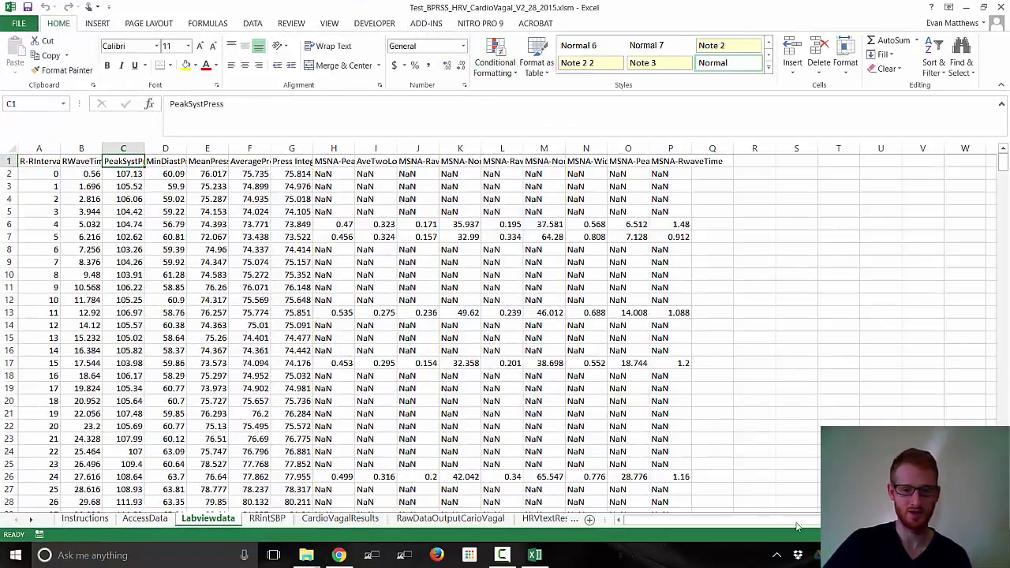
- Review the data input instructions and examine the RR interval and Finometer SBP graphs on the RRintSBP sheet for anomalies
click(87, 518)
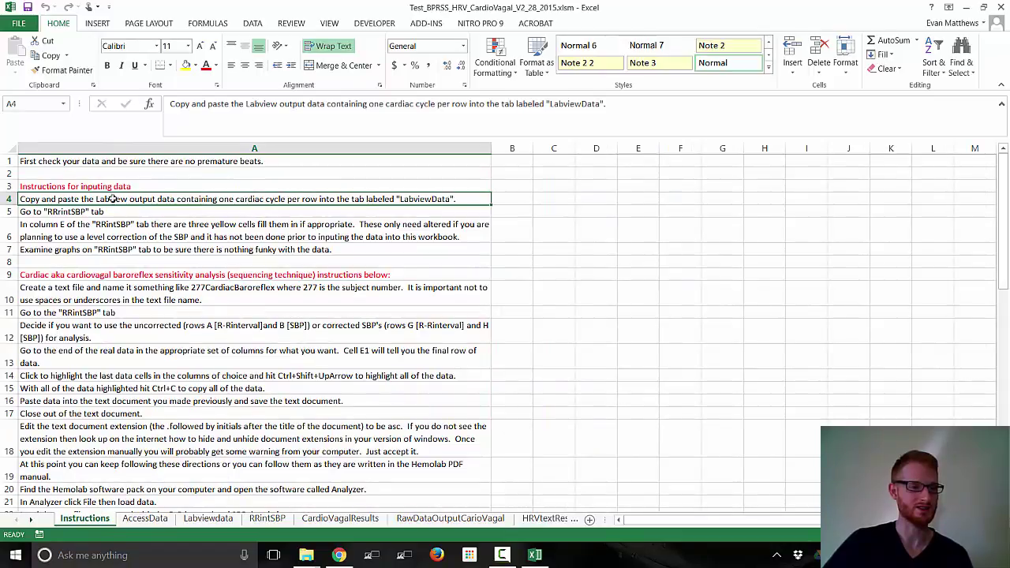
click(267, 519)
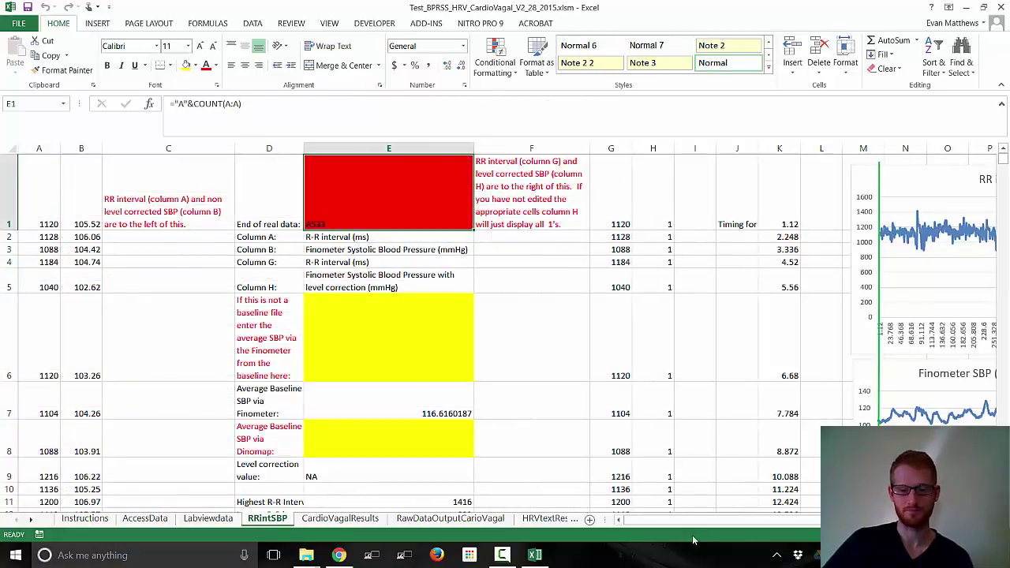
drag(689, 523, 721, 523)
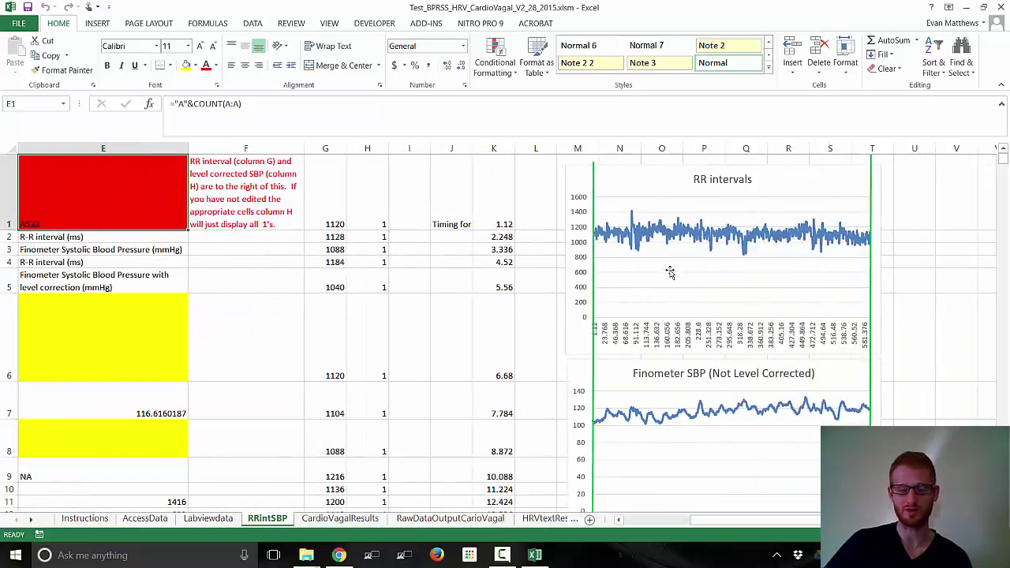
scroll(919, 351, down, 4)
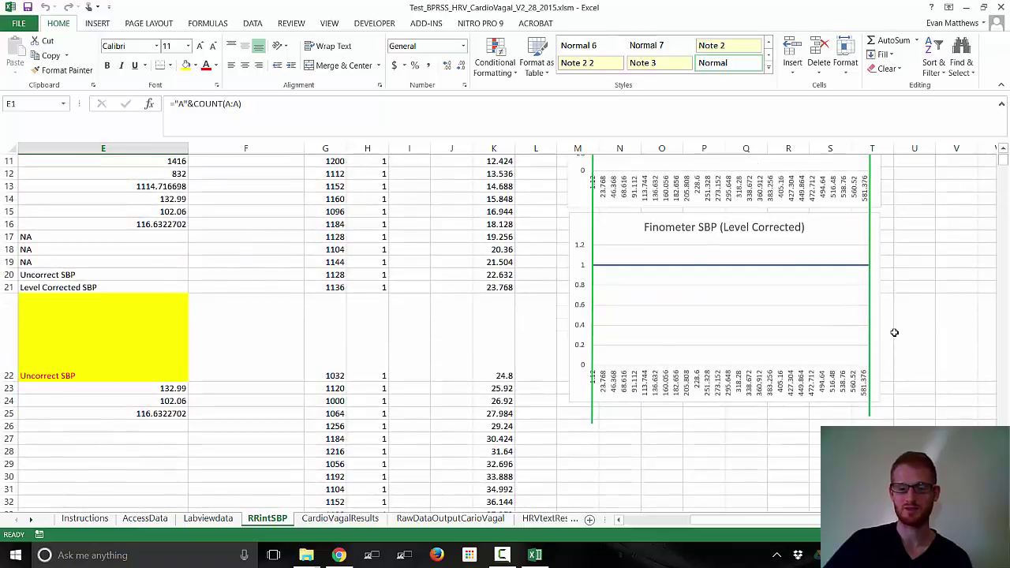
scroll(894, 333, up, 4)
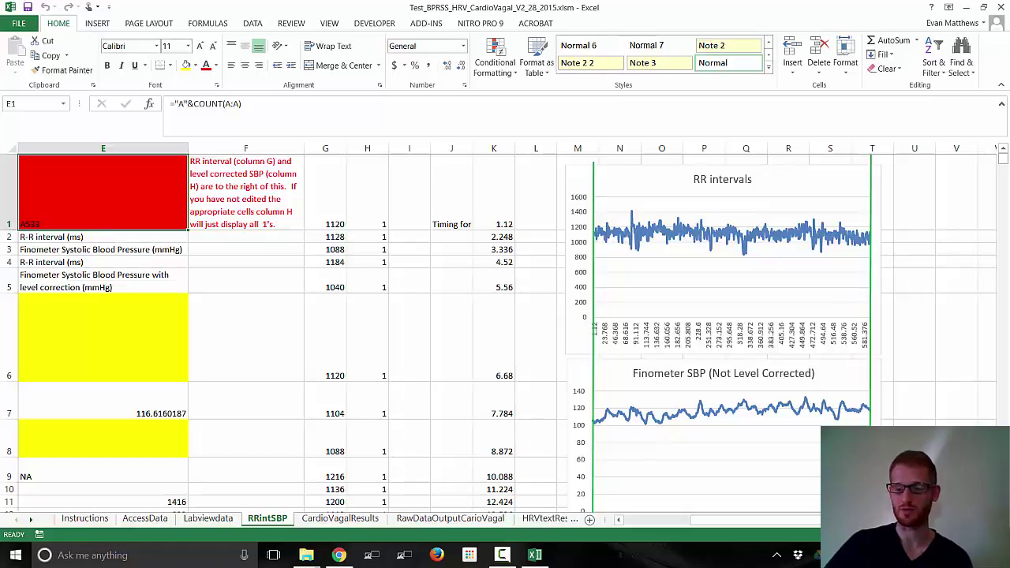
drag(750, 519, 632, 516)
click(84, 519)
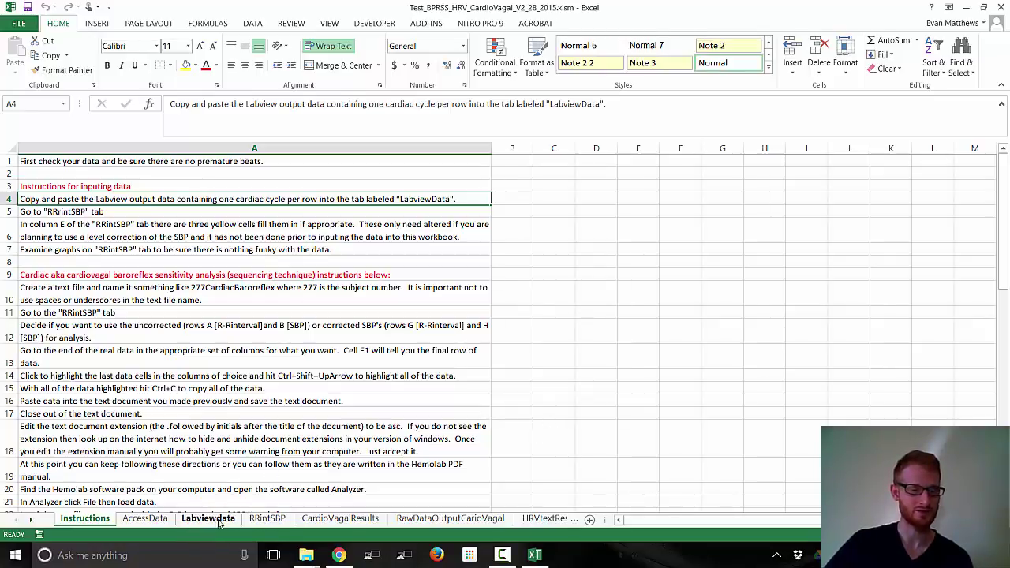
click(258, 520)
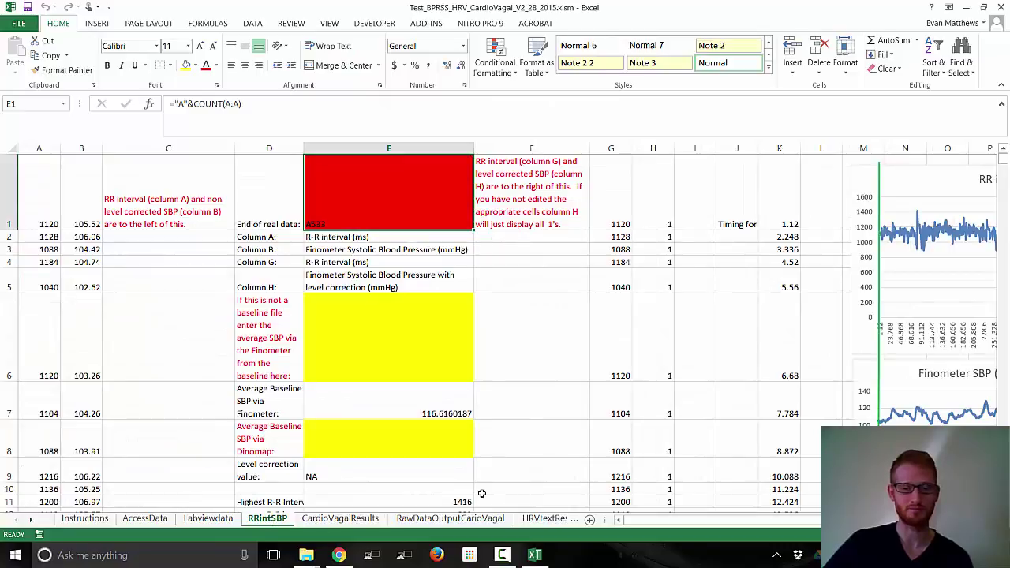
drag(757, 519, 817, 505)
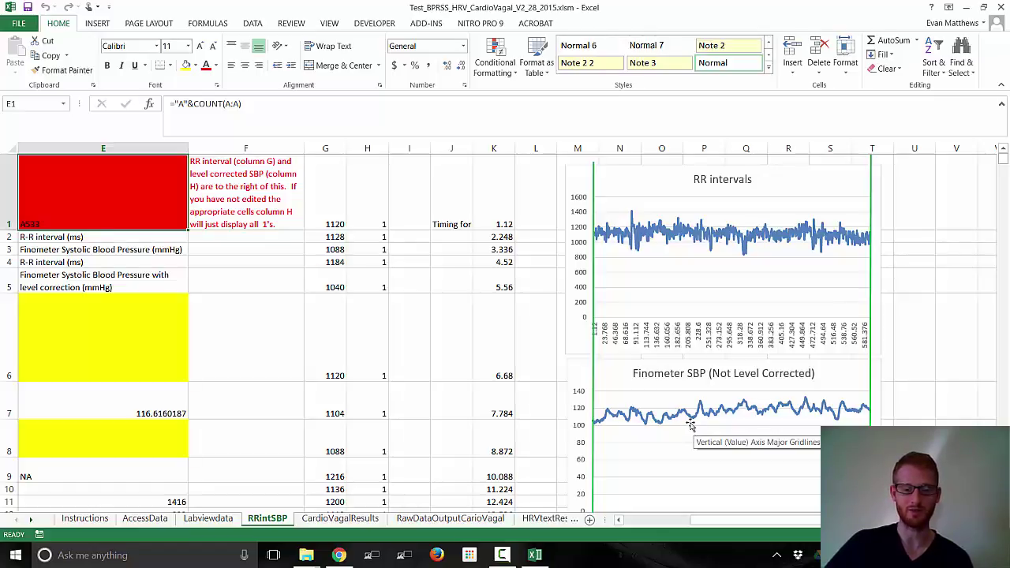
scroll(505, 332, down, 1)
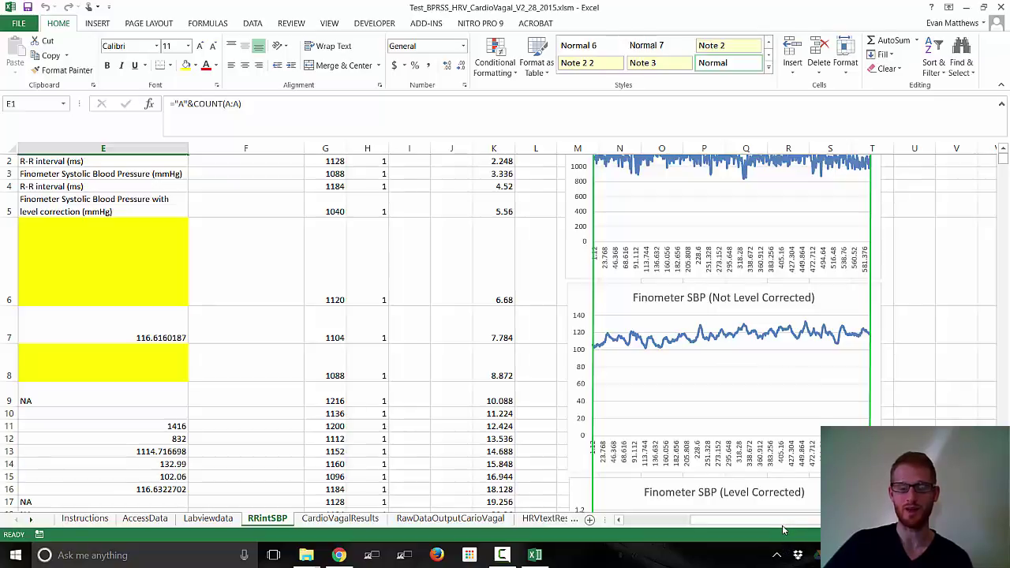
- Inspect RRintSBP's yellow cells E6 and E8 for baseline SBP averages and the SBP type choices available in E22
drag(783, 530, 617, 529)
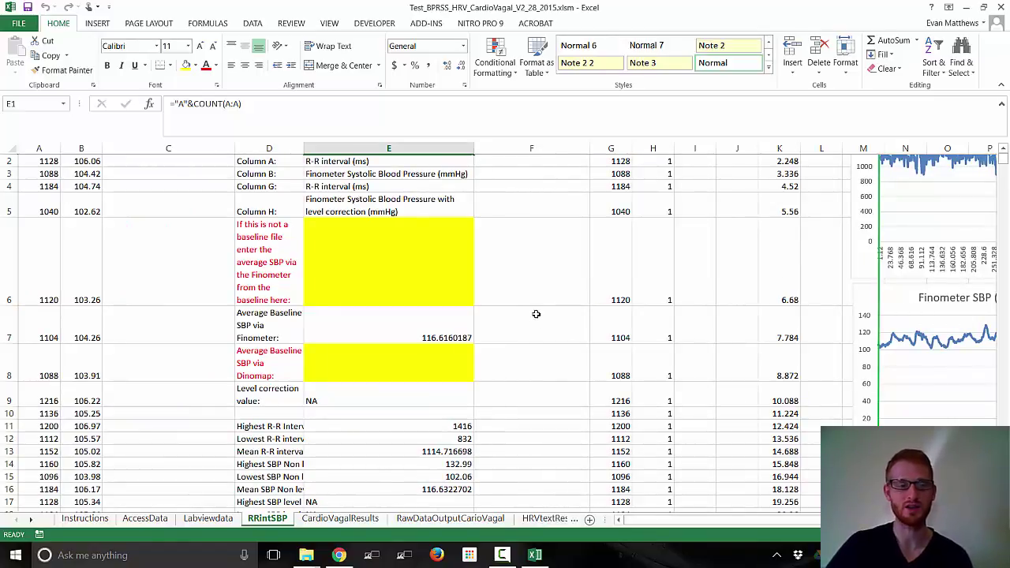
scroll(469, 365, up, 1)
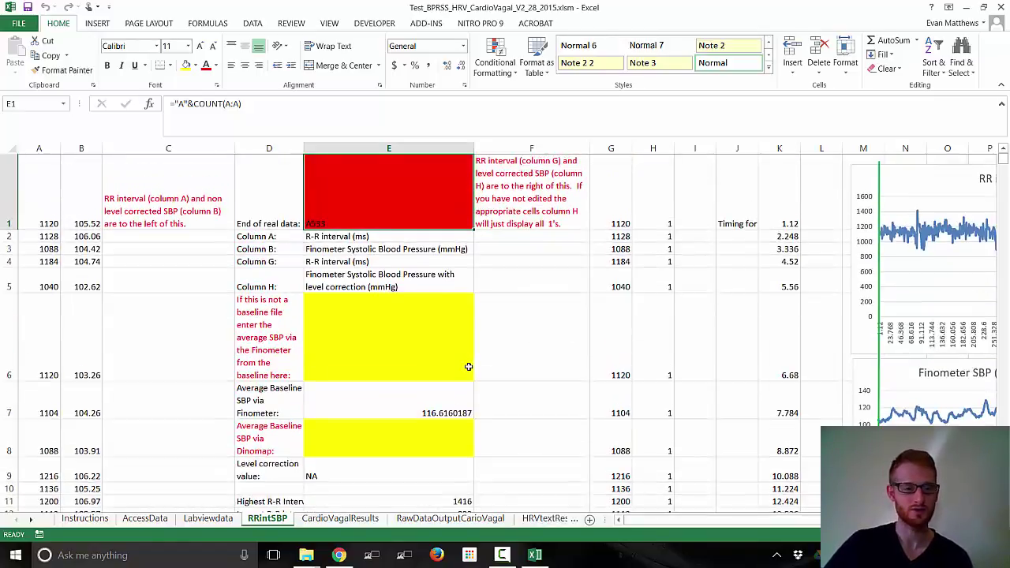
click(385, 318)
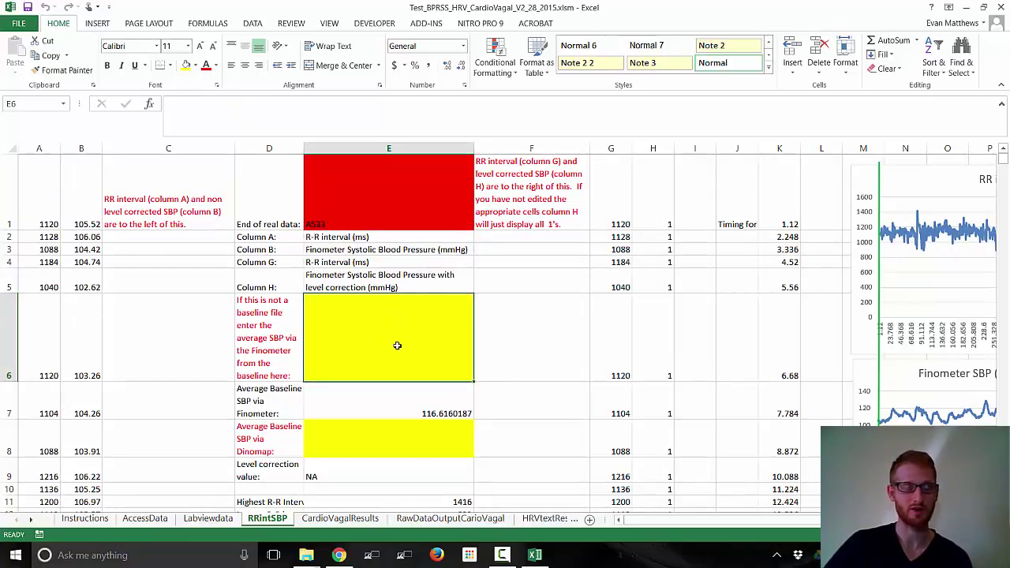
click(392, 442)
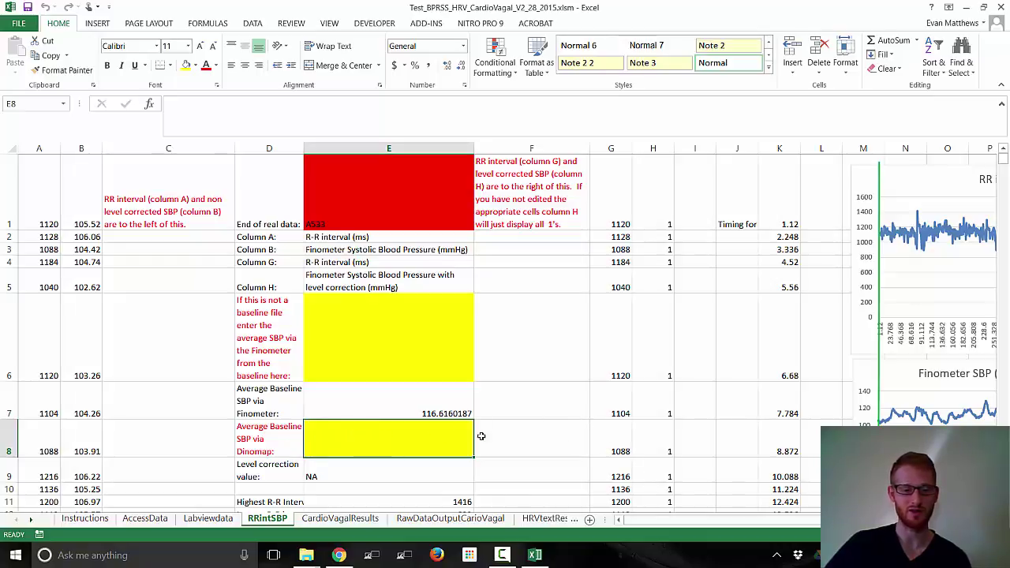
scroll(667, 414, down, 1)
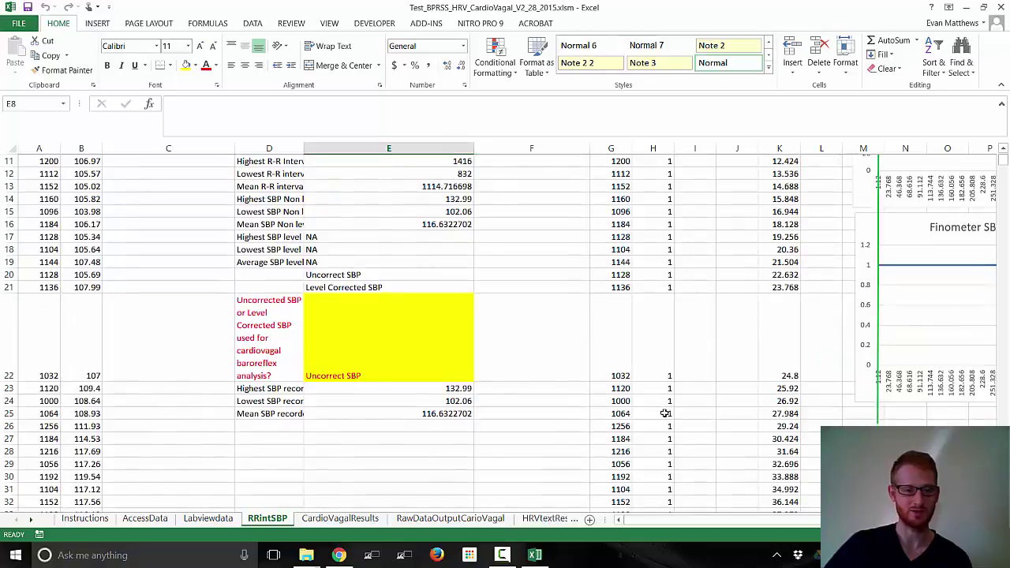
scroll(655, 417, up, 4)
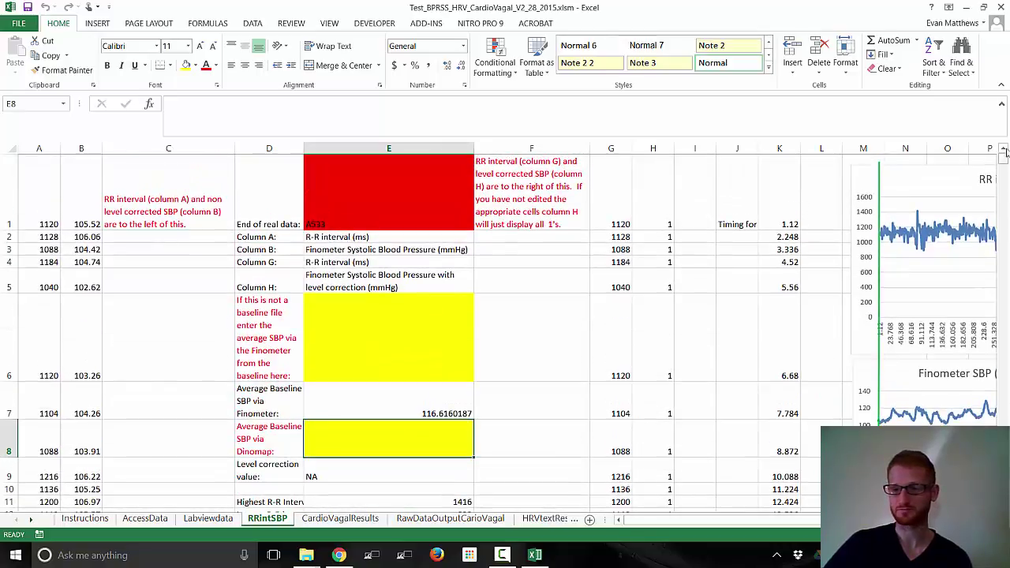
scroll(505, 331, down, 3)
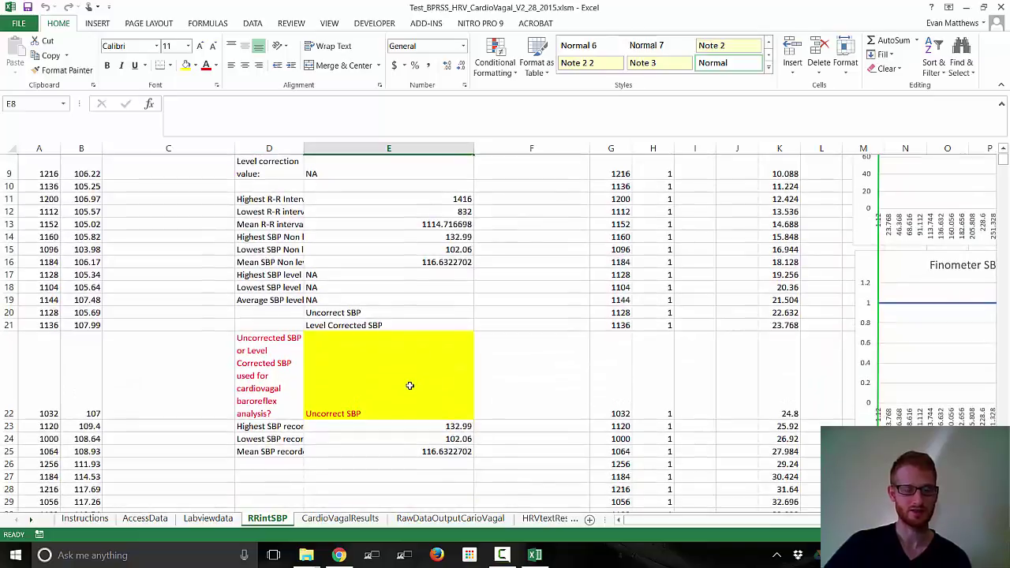
click(410, 386)
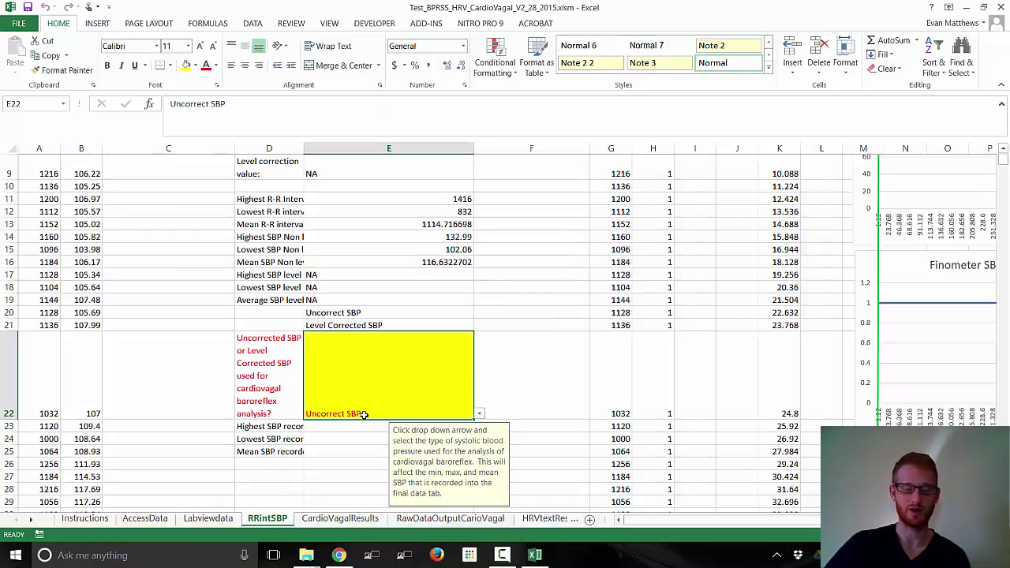
click(479, 414)
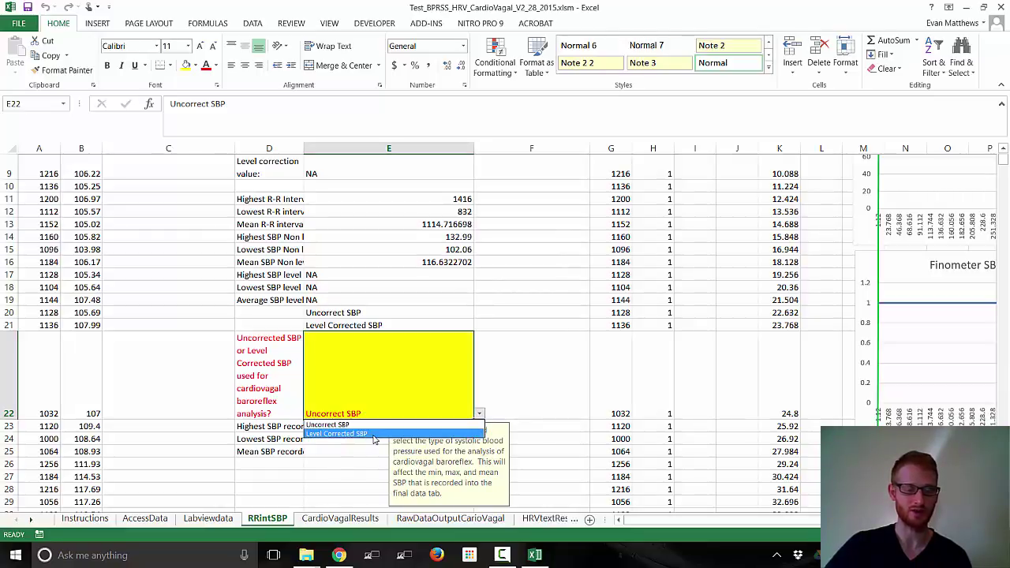
key(Escape)
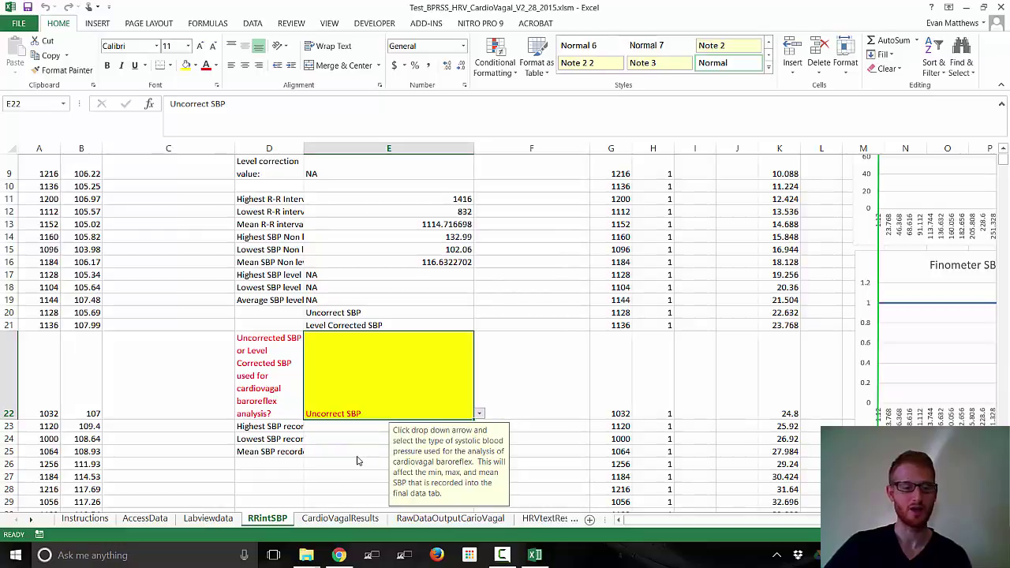
- Recheck the RR interval graph and compare the uncorrected and level-corrected Finometer SBP graphs on the RRintSBP sheet
scroll(359, 456, up, 1)
scroll(358, 456, up, 2)
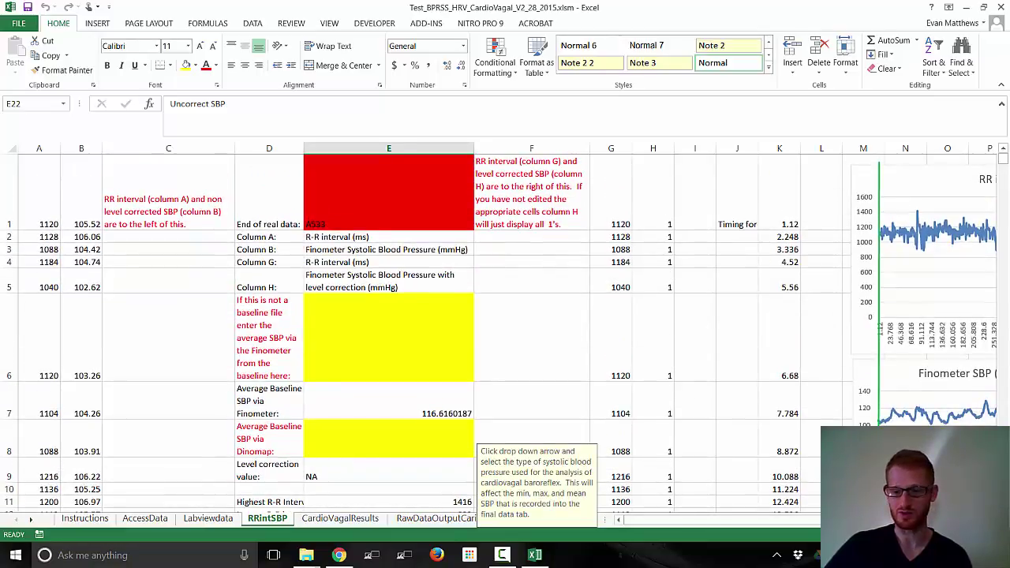
scroll(507, 332, right, 5)
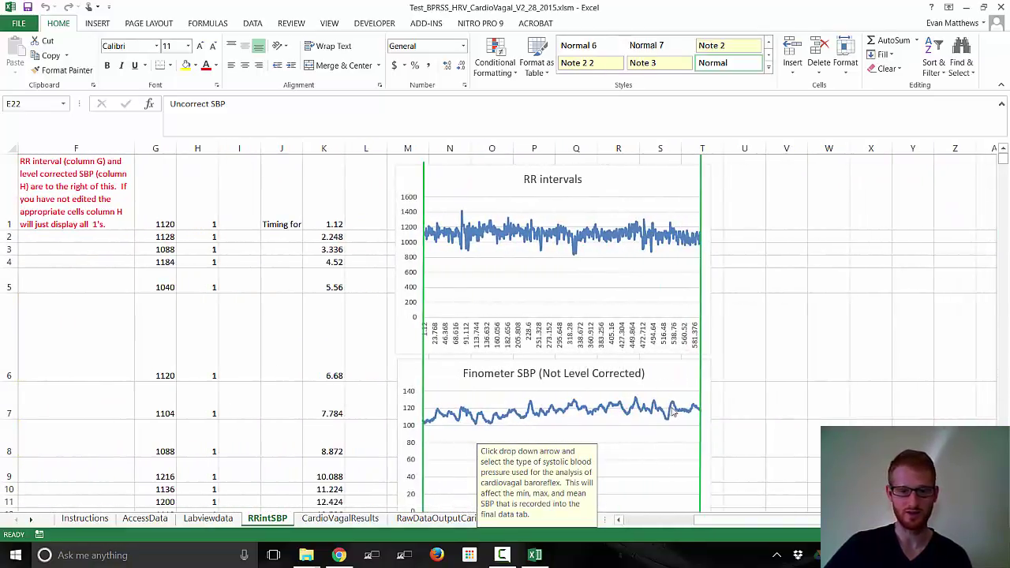
scroll(499, 332, down, 3)
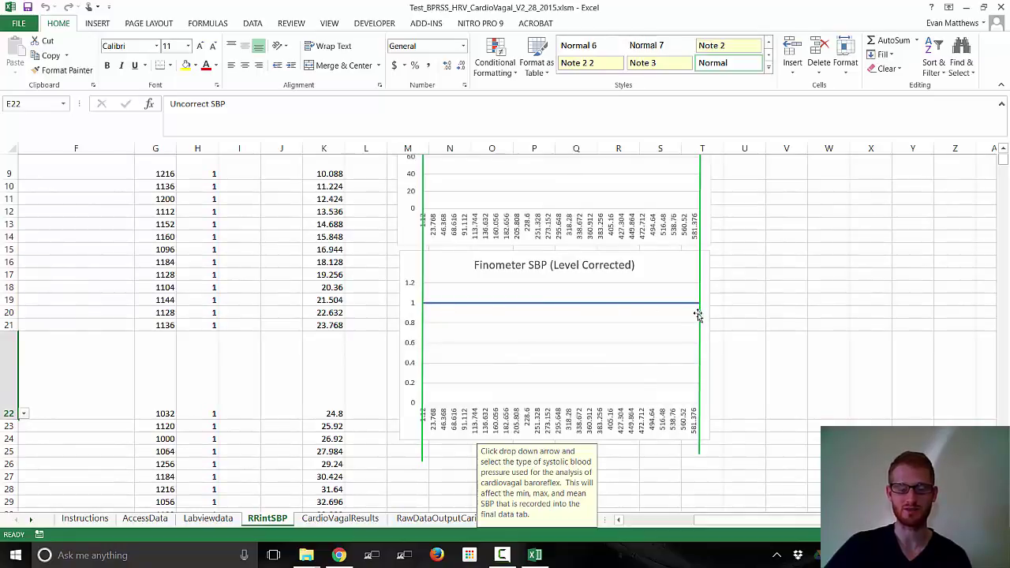
scroll(517, 428, left, 5)
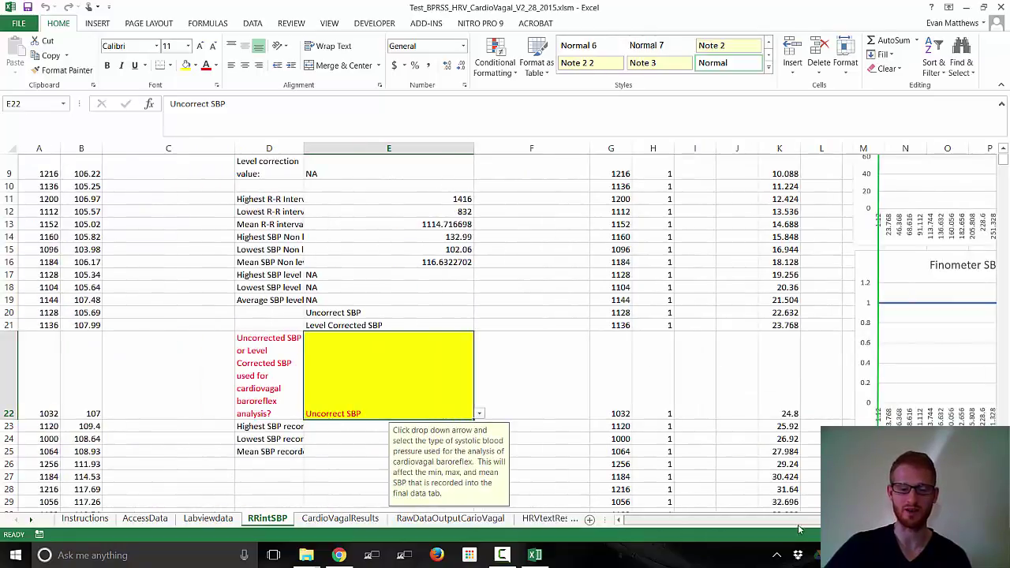
- Check the mean SBP formula in RRintSBP's E25 and read the cardiovagal baroreflex instructions in rows 9 and 10 of the Instructions sheet
click(397, 451)
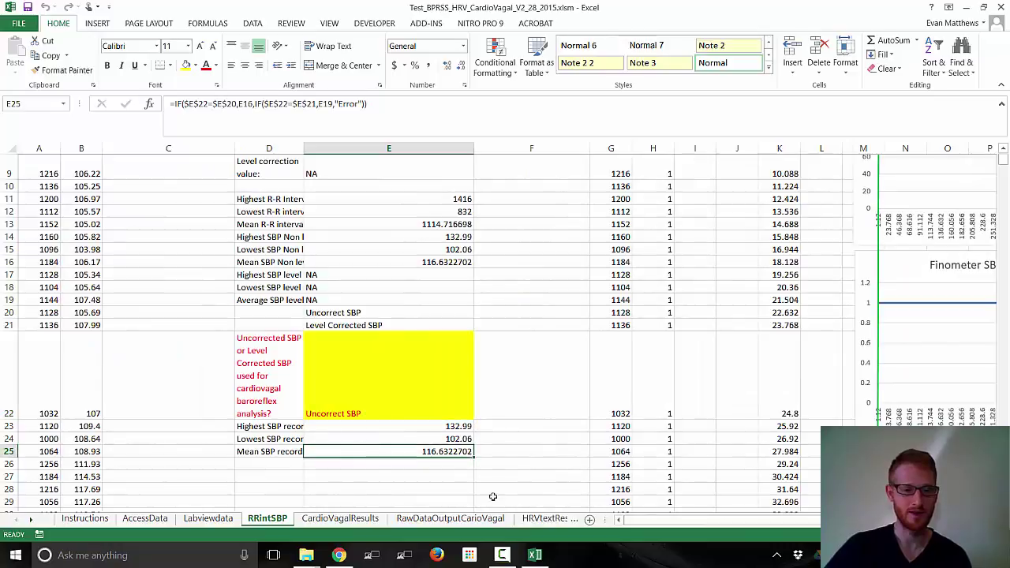
scroll(535, 480, up, 3)
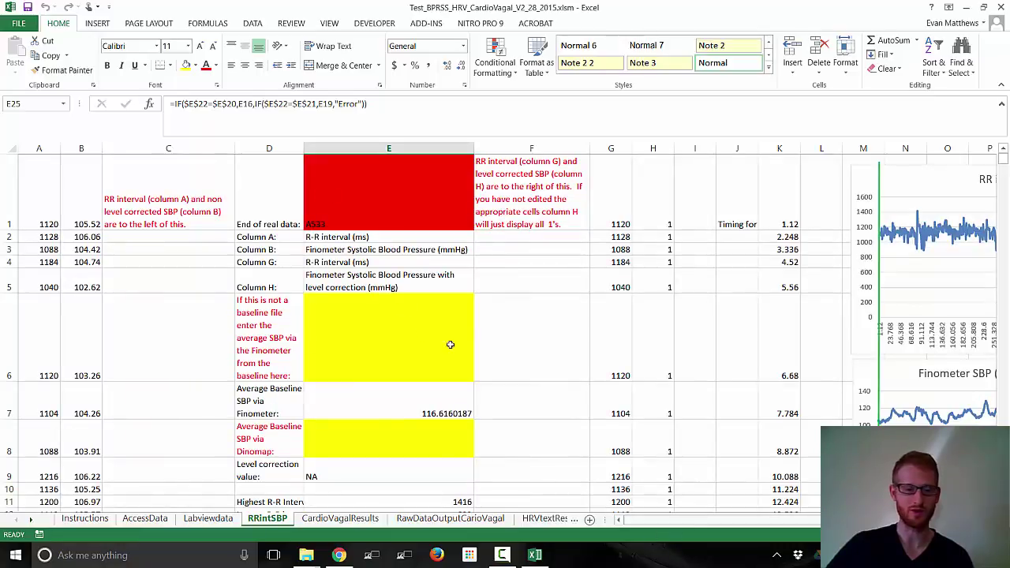
click(84, 519)
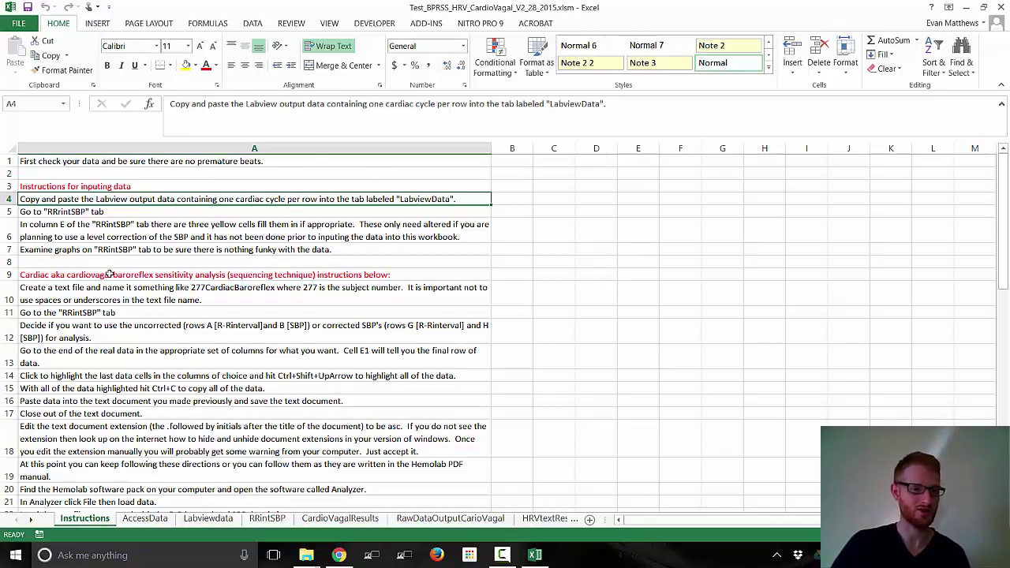
key(Down)
key(Down)
key(Down)
key(Down)
key(Down)
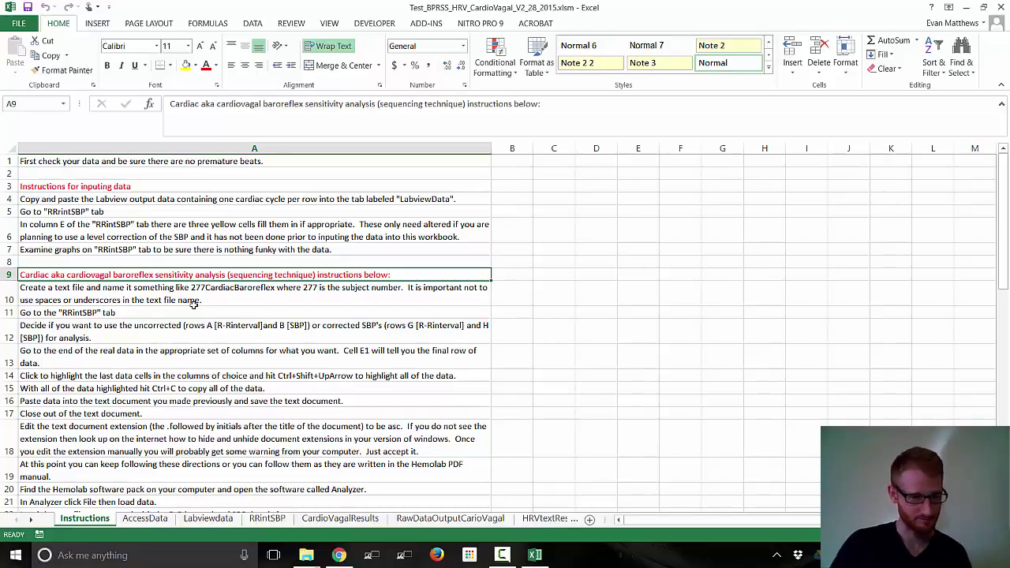
click(167, 295)
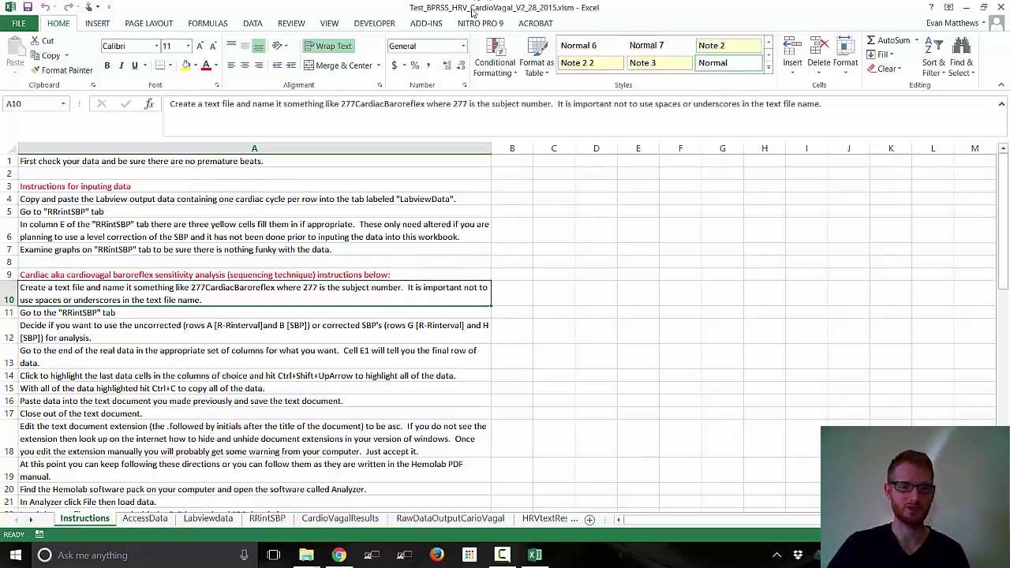
- Restore the workbook to half-screen and create a text document named Test.txt in the Downloads folder
double_click(534, 10)
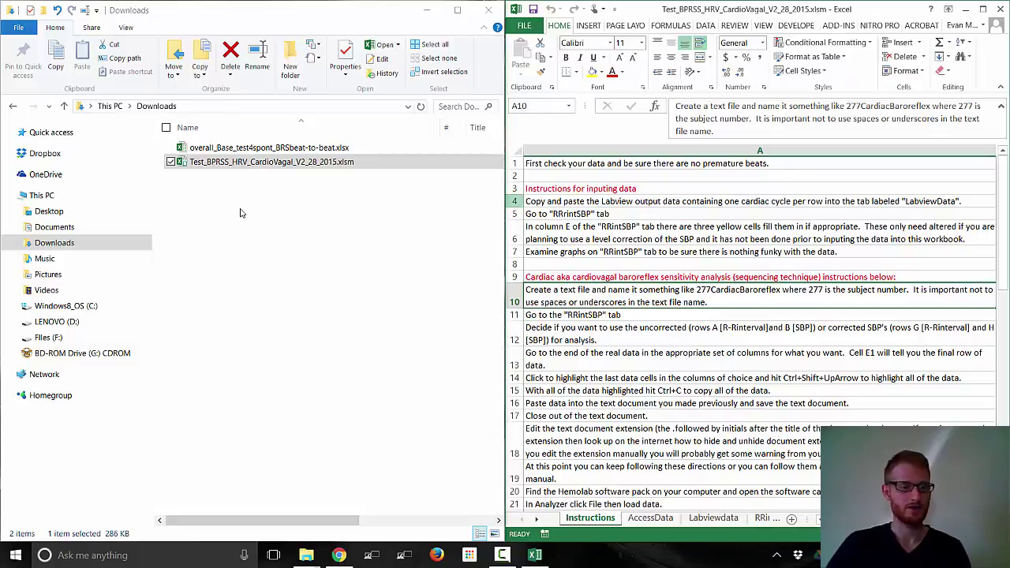
click(225, 222)
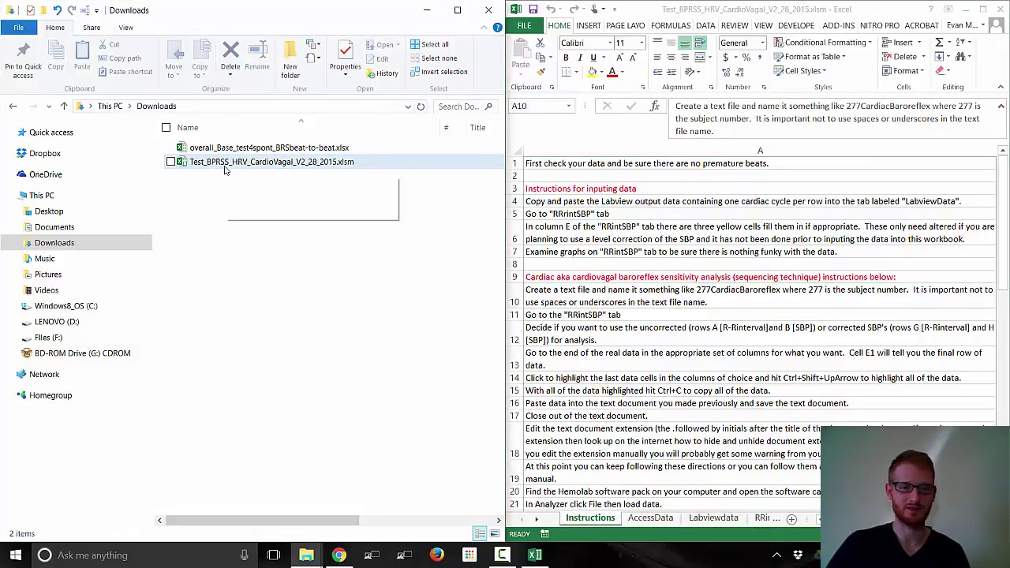
right_click(212, 204)
mouse_move(158, 362)
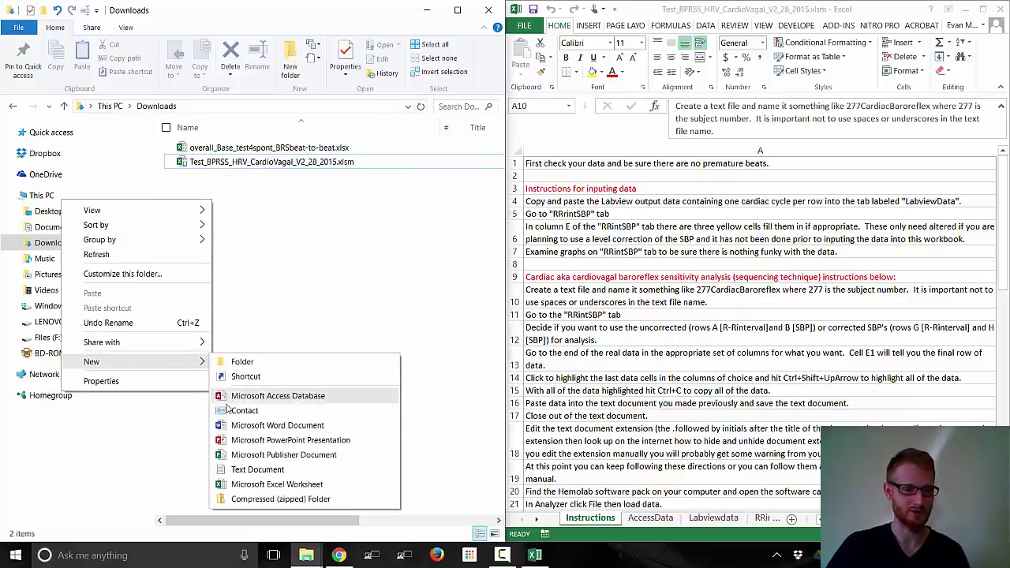
click(275, 472)
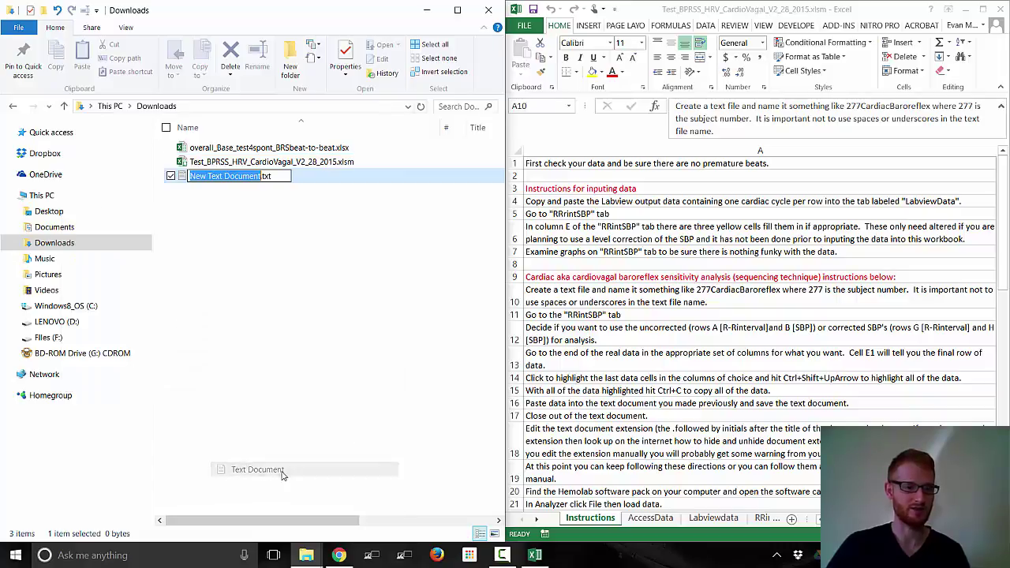
text(Test)
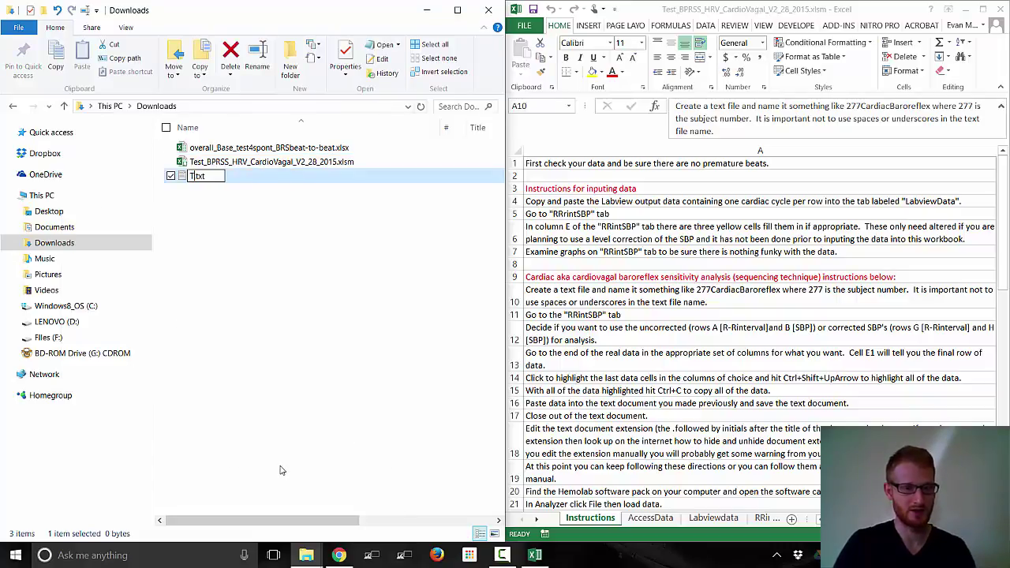
click(290, 239)
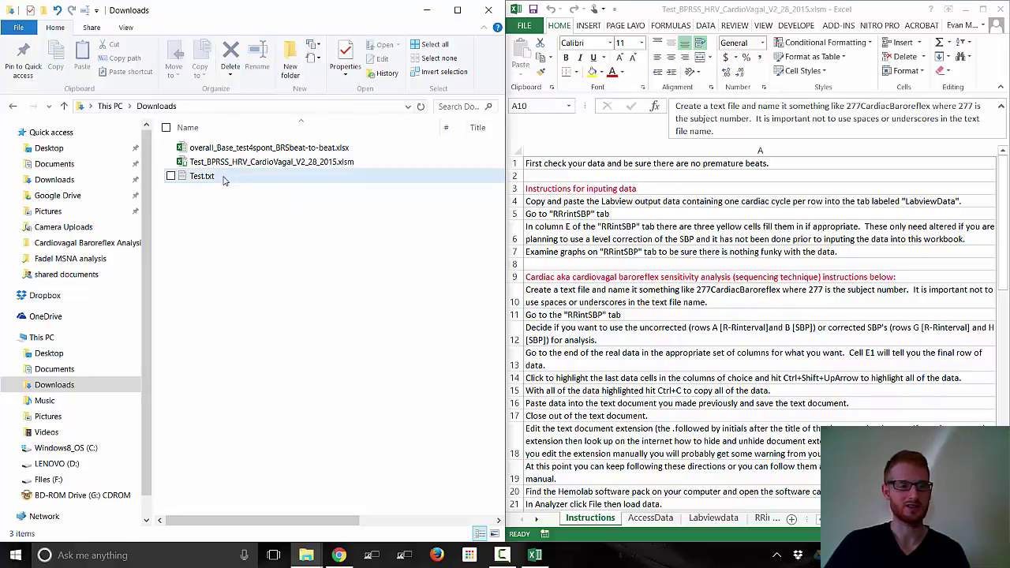
- Open Test.txt in Notepad on one half of the screen and show the RRintSBP sheet in a maximized Excel window
double_click(223, 180)
key(super+Left)
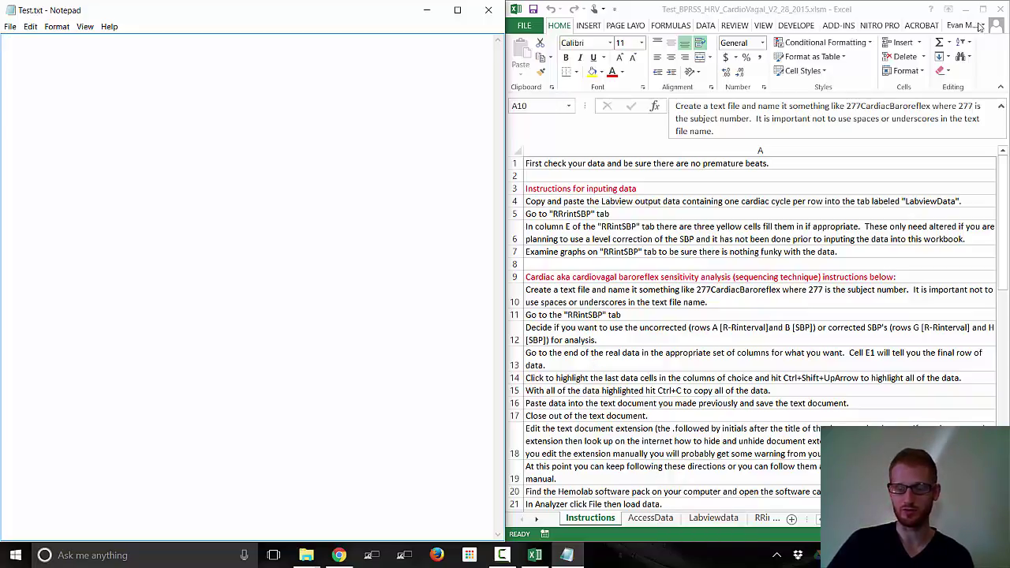
click(537, 519)
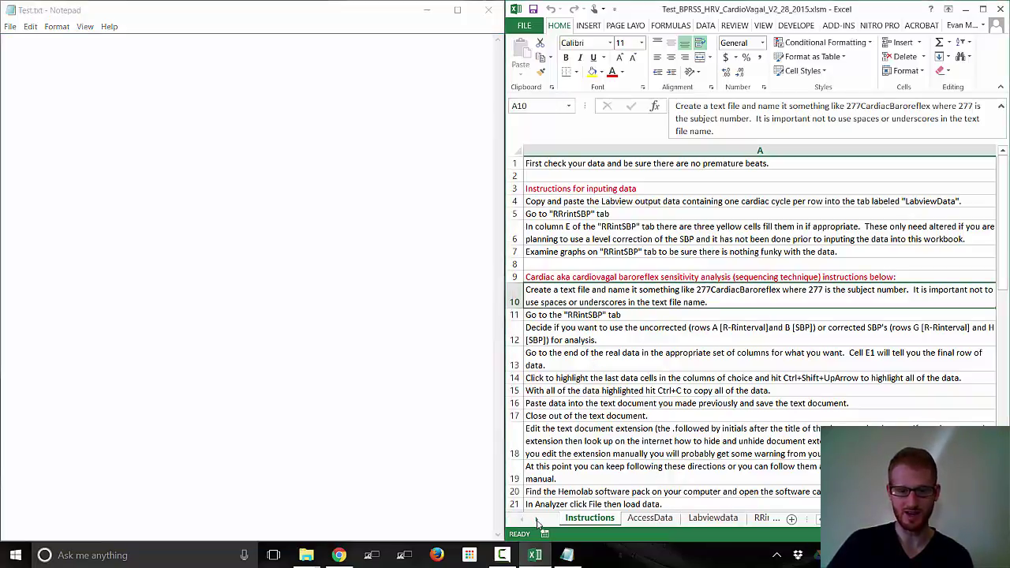
click(711, 519)
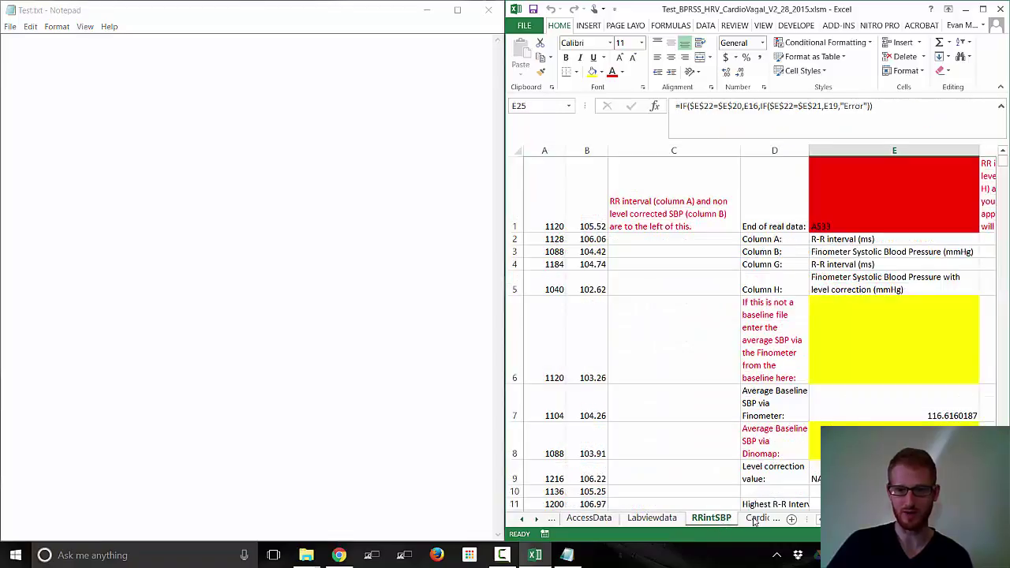
click(982, 9)
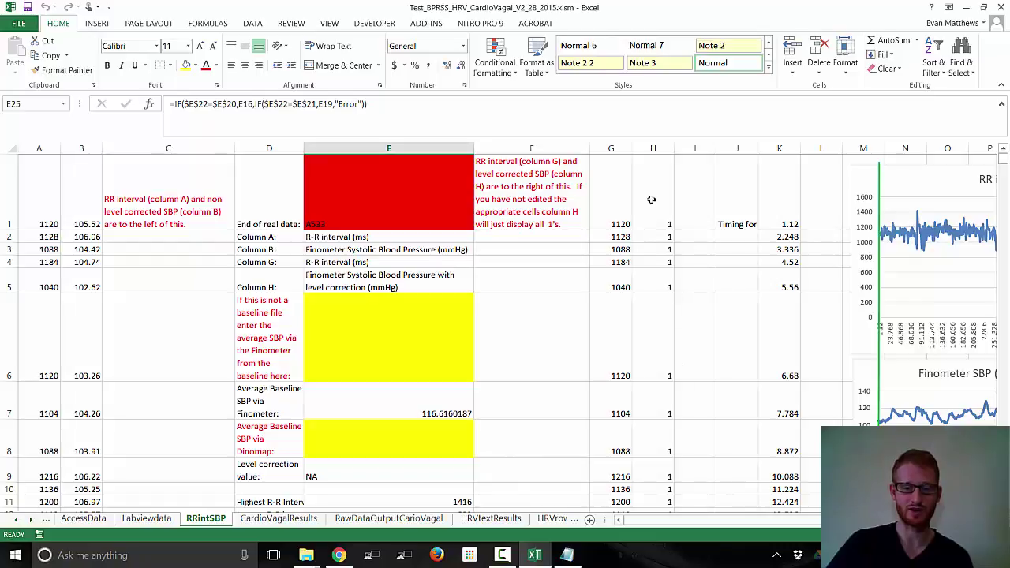
- Compare the RR interval and uncorrected SBP columns A and B with the level-corrected set in columns G and H
drag(613, 182, 649, 310)
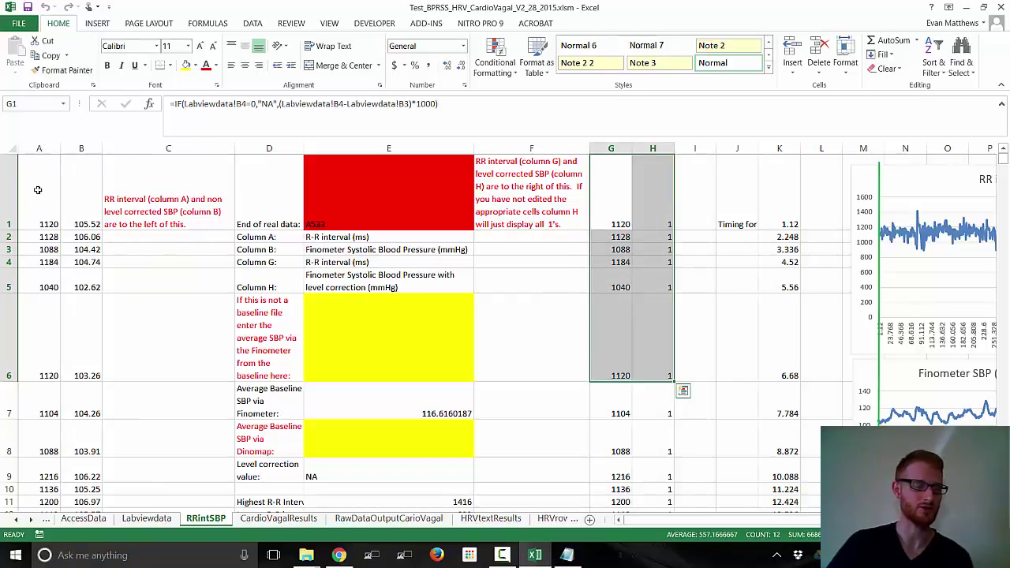
drag(37, 189, 68, 386)
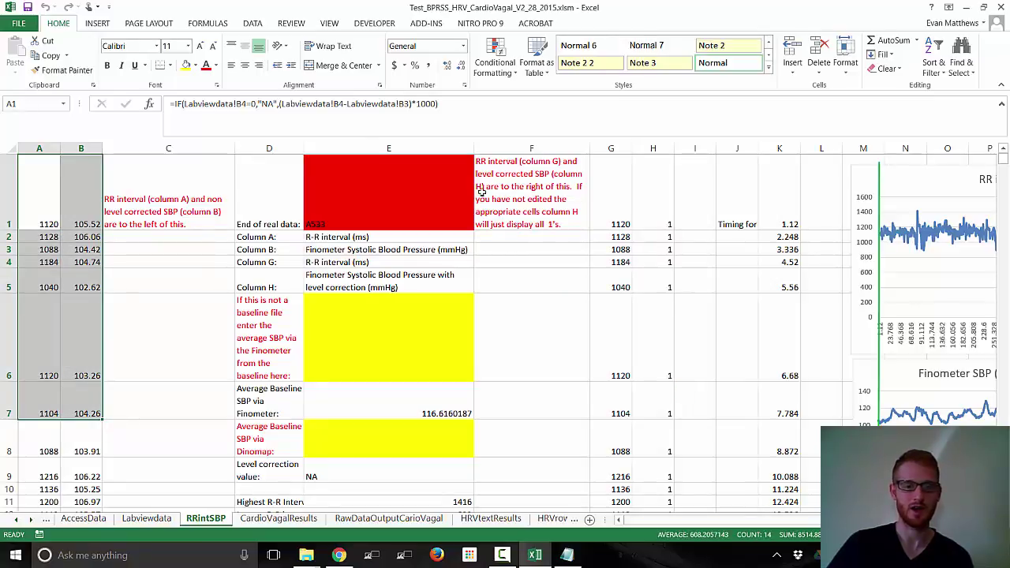
click(39, 147)
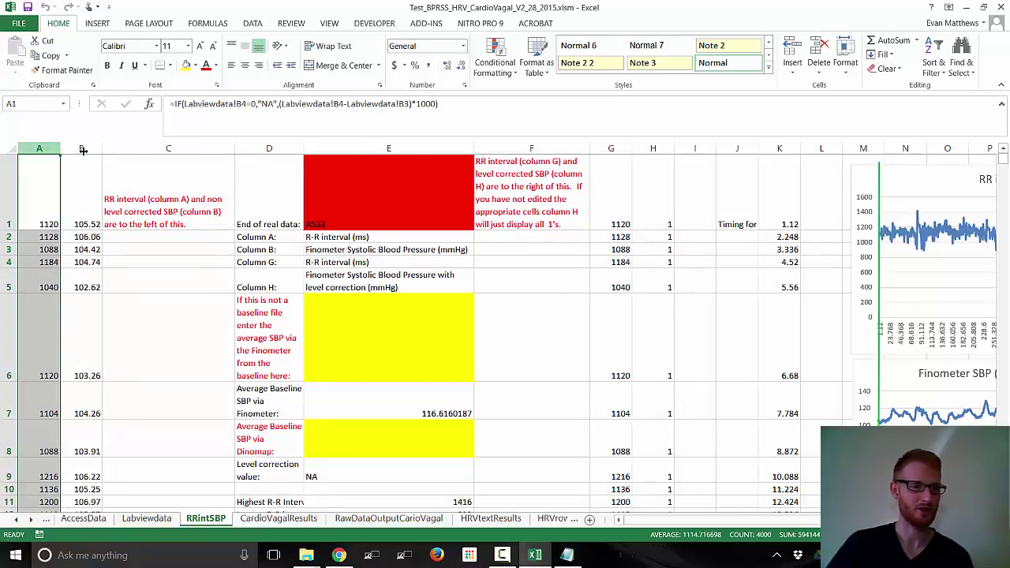
click(612, 146)
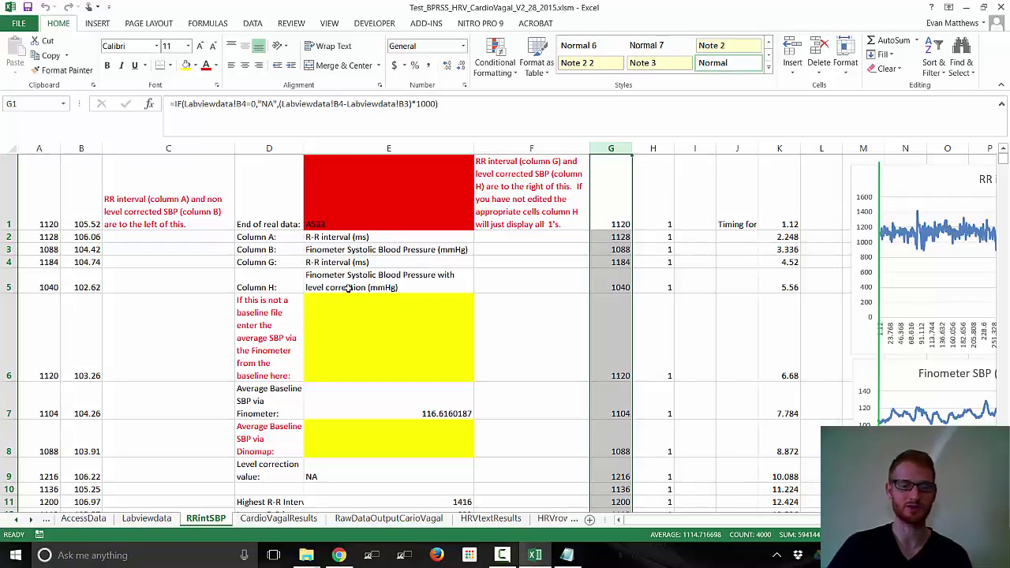
click(82, 150)
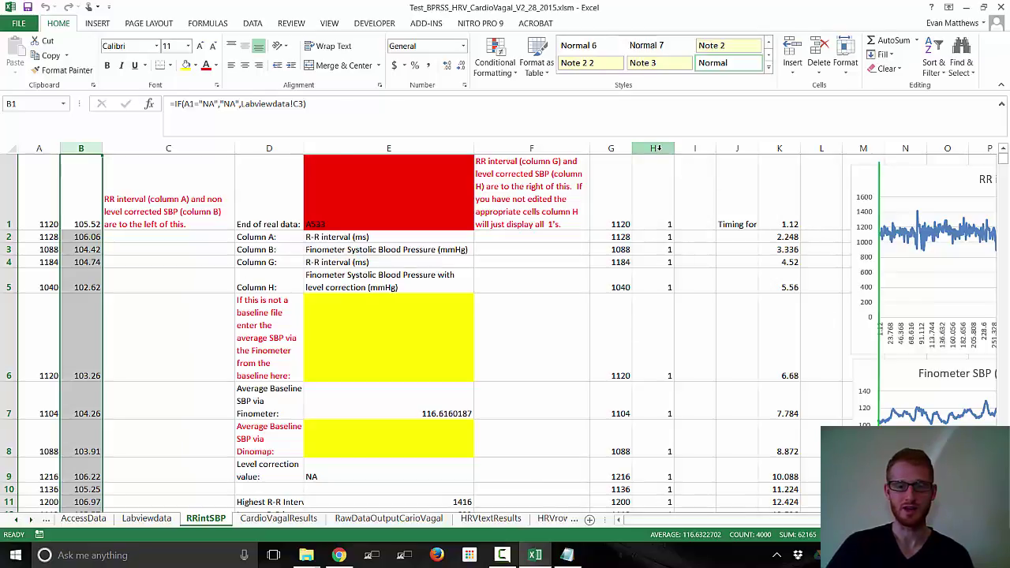
click(656, 149)
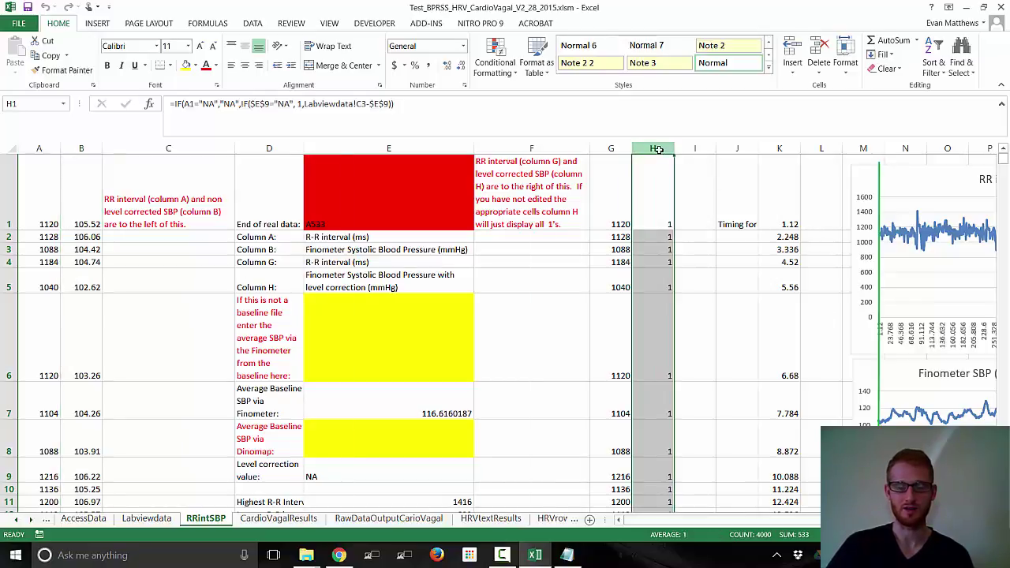
- Enter 120 as the baseline Finometer SBP average in E6 and 110 as the baseline Dinomap average in E8
click(375, 329)
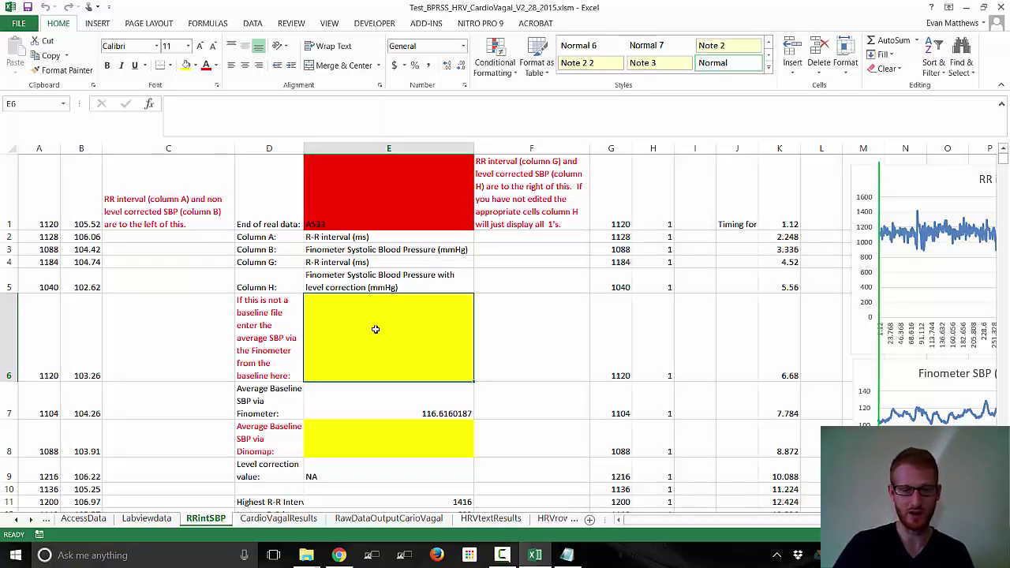
text(120)
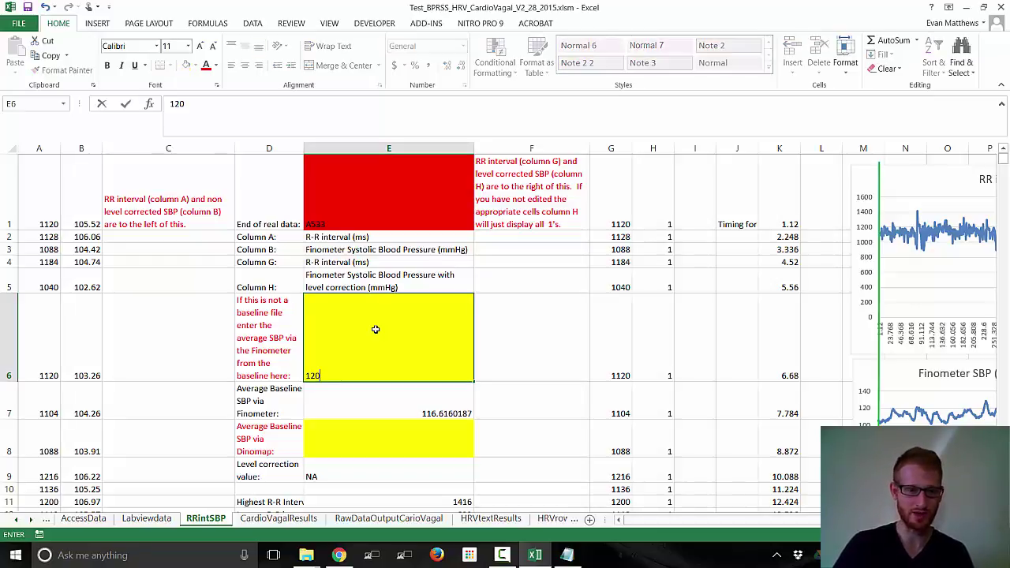
click(393, 451)
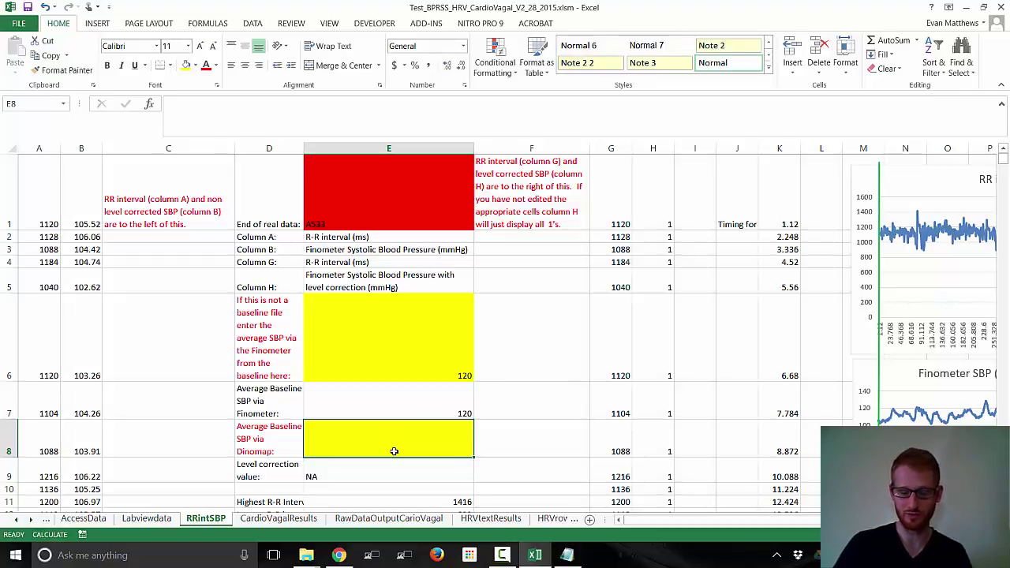
text(110)
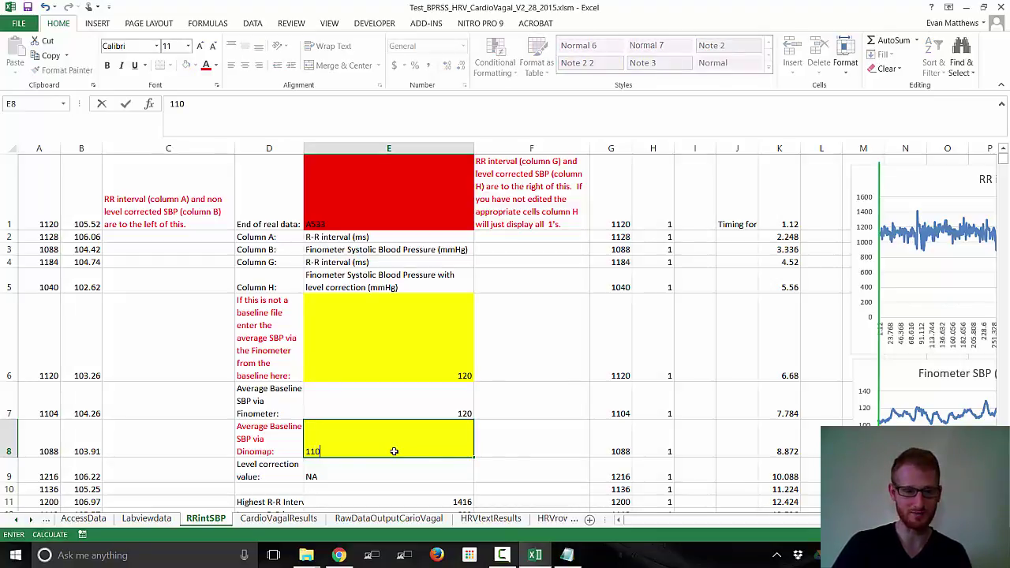
click(513, 438)
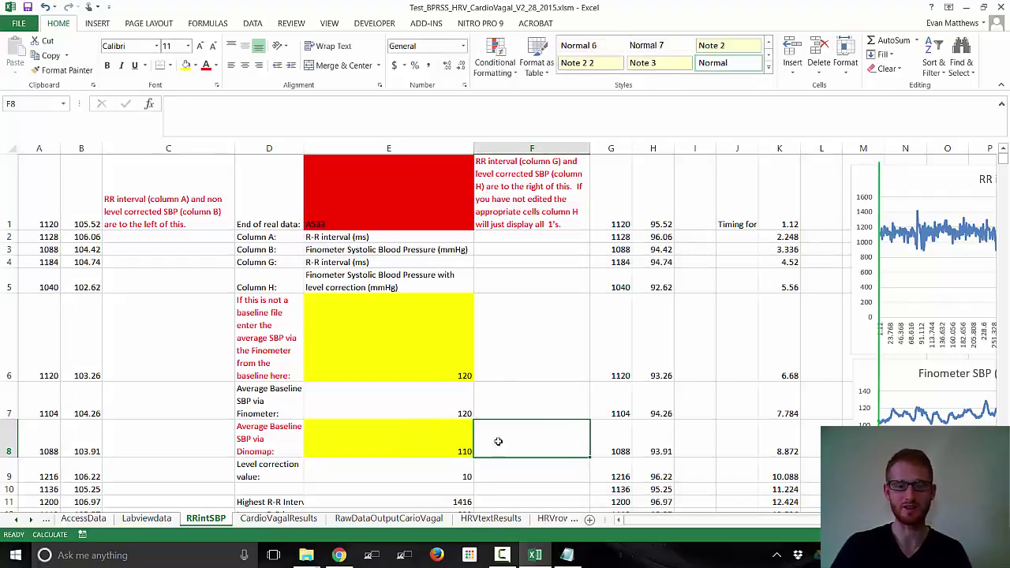
- Compare the level-corrected SBP in column H with the uncorrected column B, along with both Finometer SBP graphs
click(661, 211)
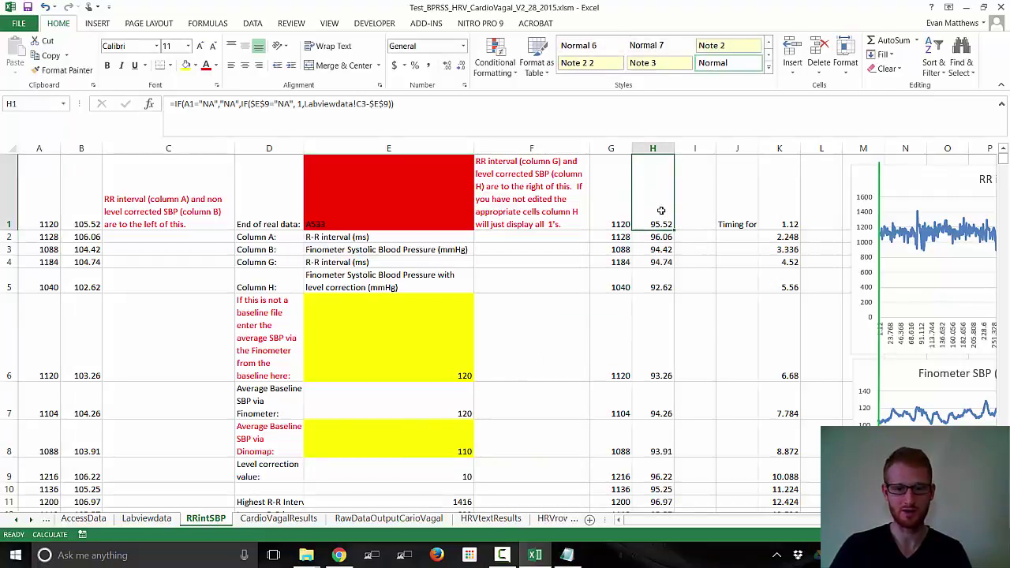
click(659, 148)
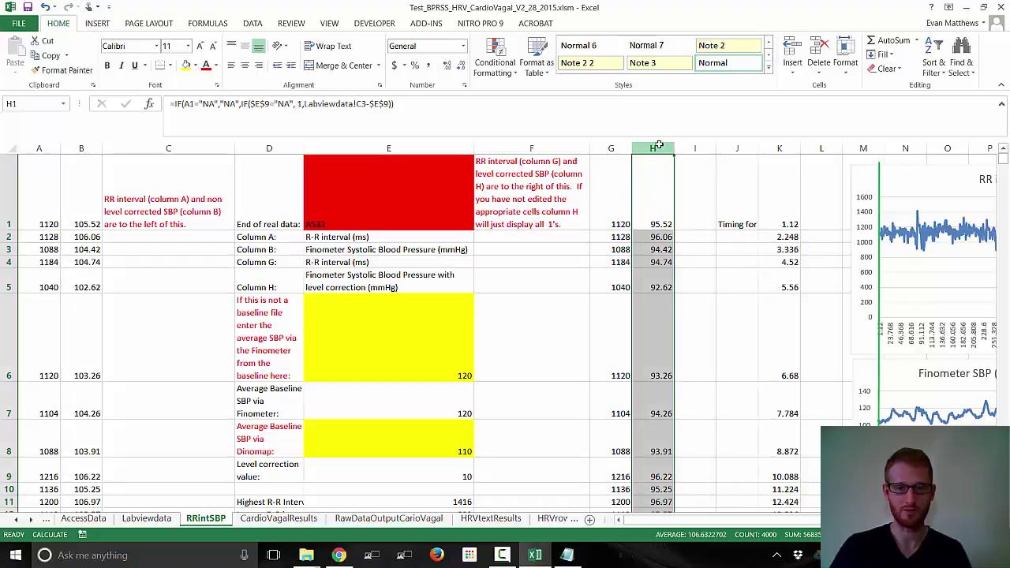
click(93, 148)
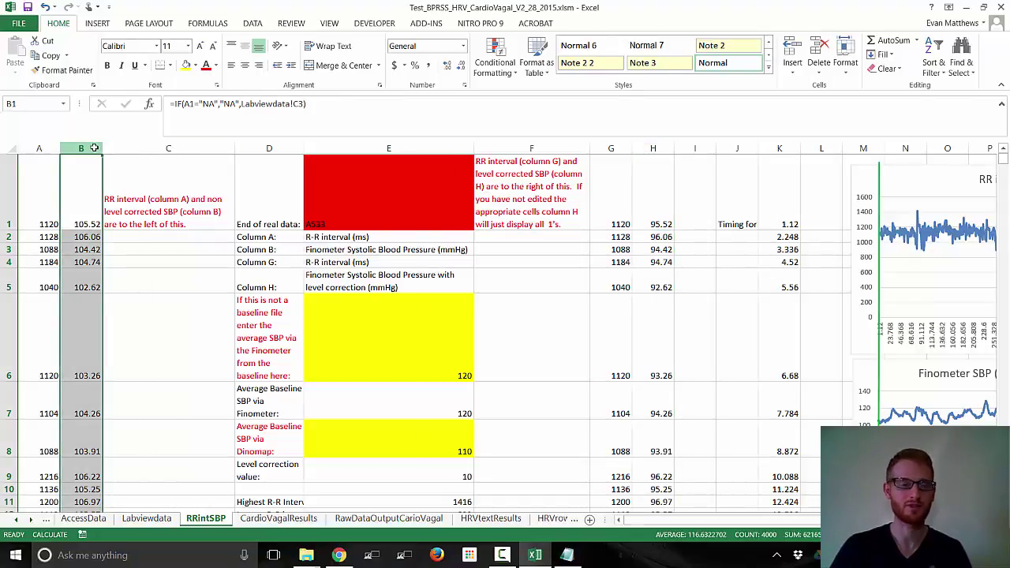
scroll(915, 408, right, 3)
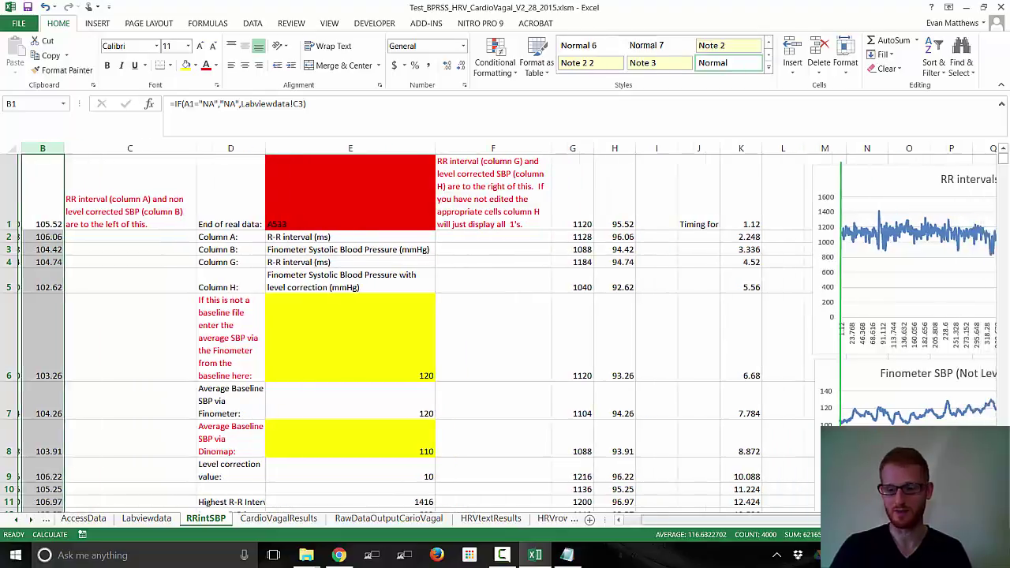
scroll(915, 407, down, 4)
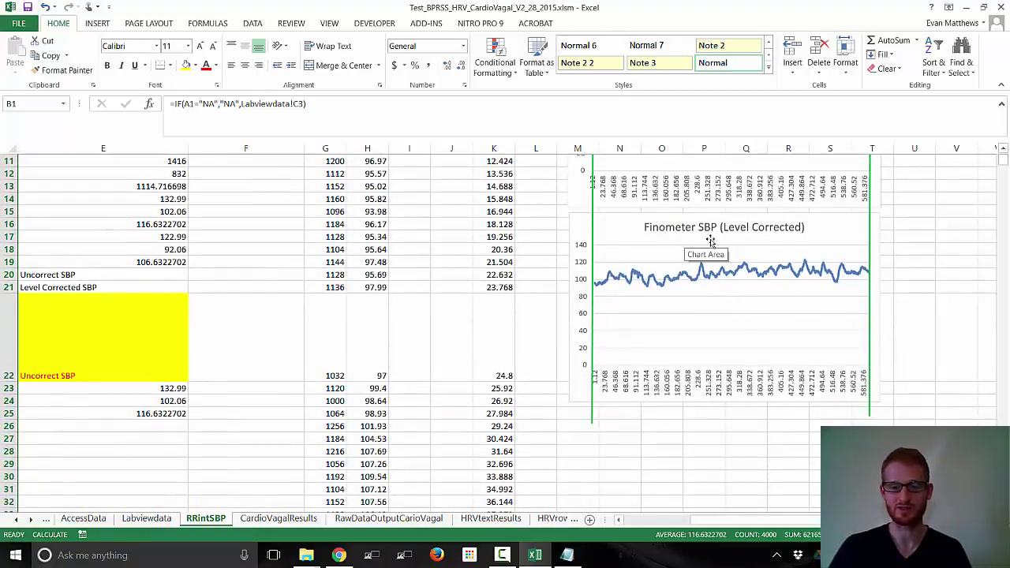
scroll(1003, 154, up, 2)
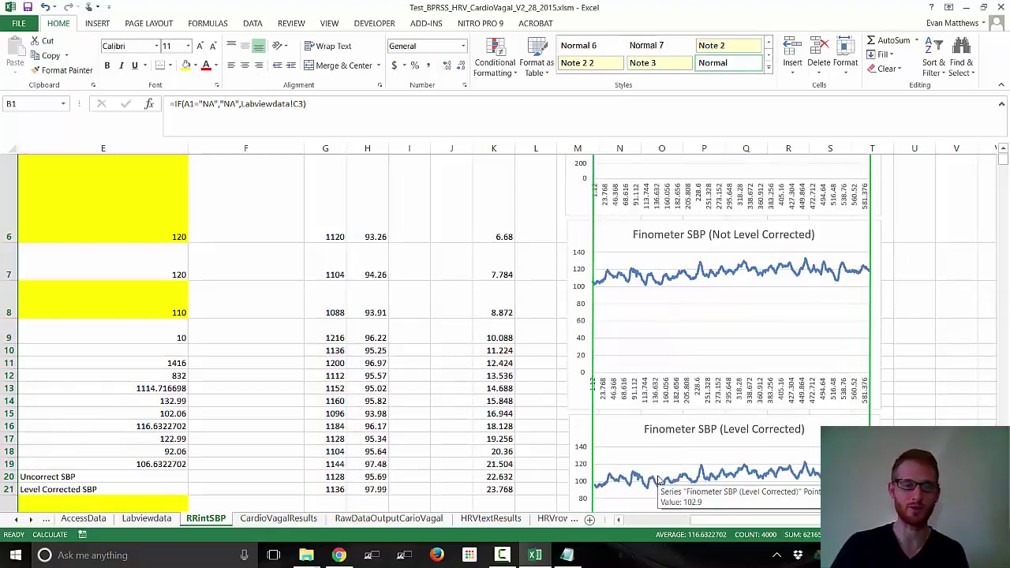
- Set the SBP type used for cardiovagal baroreflex analysis in E22 to Level Corrected SBP
drag(813, 523, 745, 522)
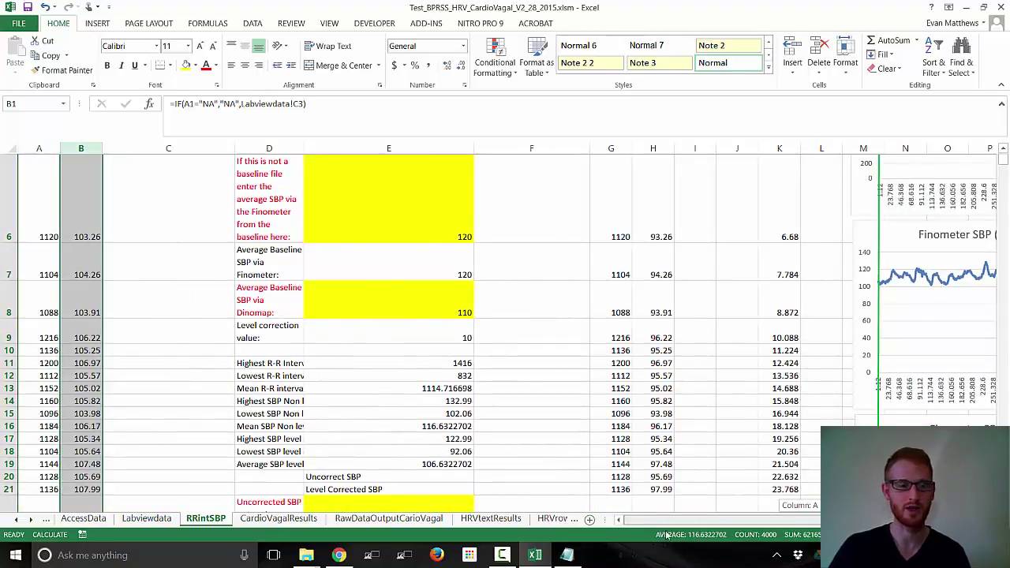
scroll(552, 376, down, 3)
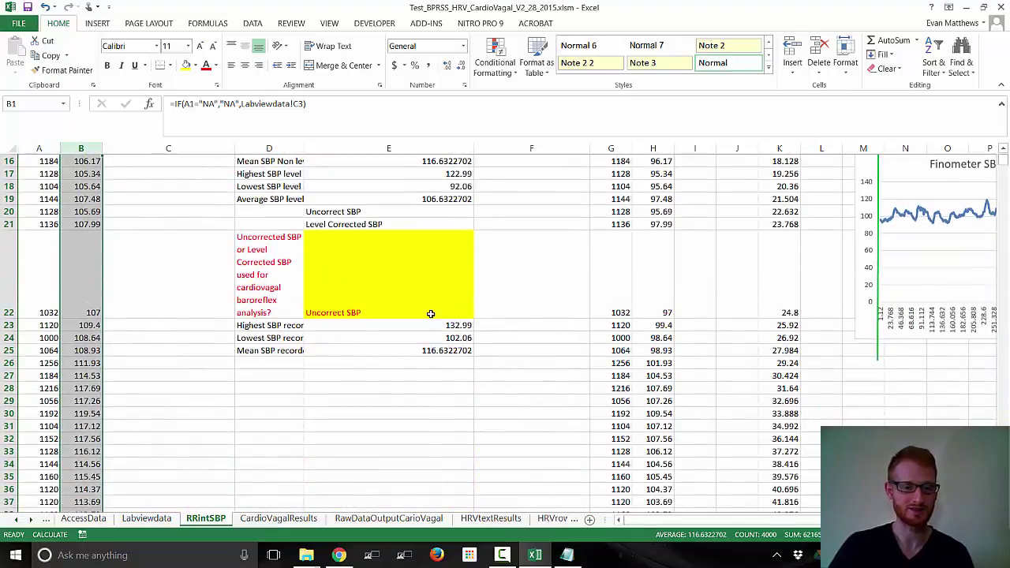
click(428, 313)
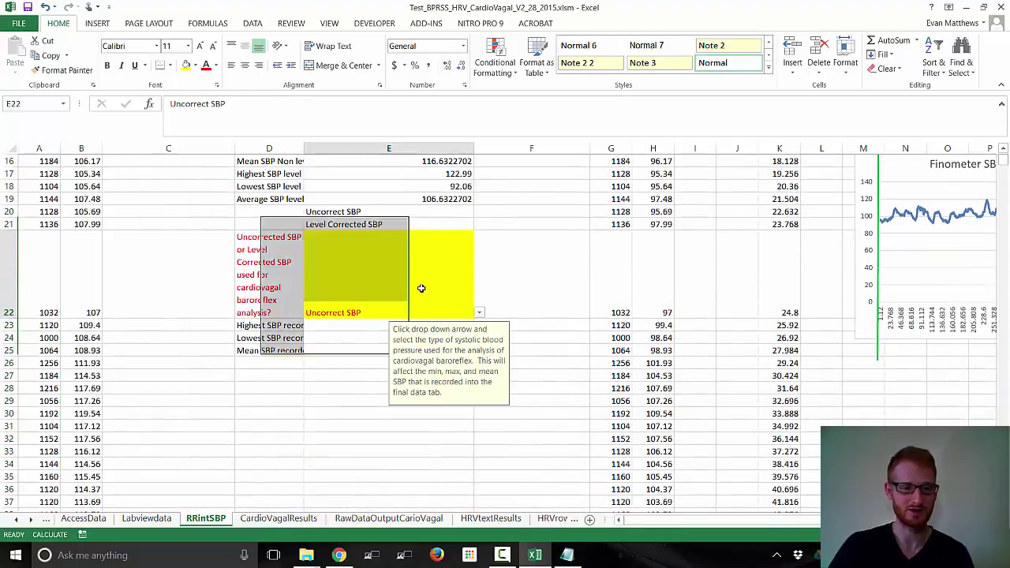
click(479, 313)
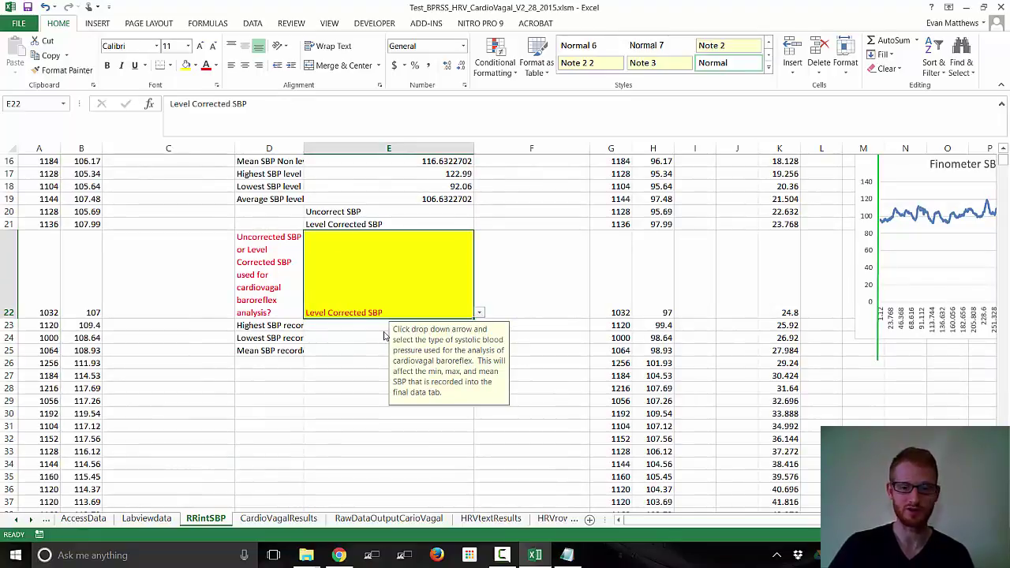
click(387, 333)
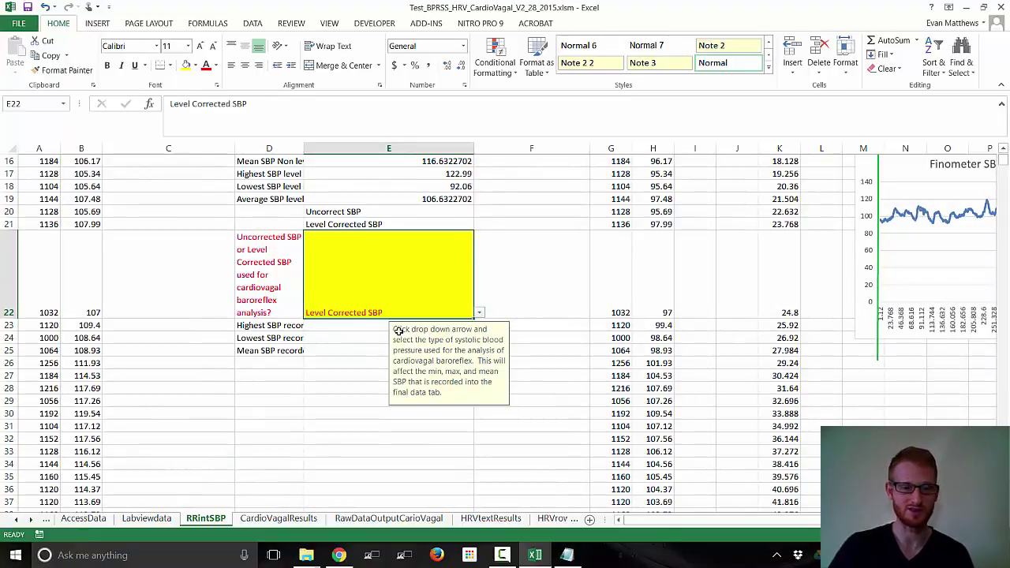
- Switch the SBP type for the baroreflex analysis in E22 to Uncorrect SBP
click(480, 314)
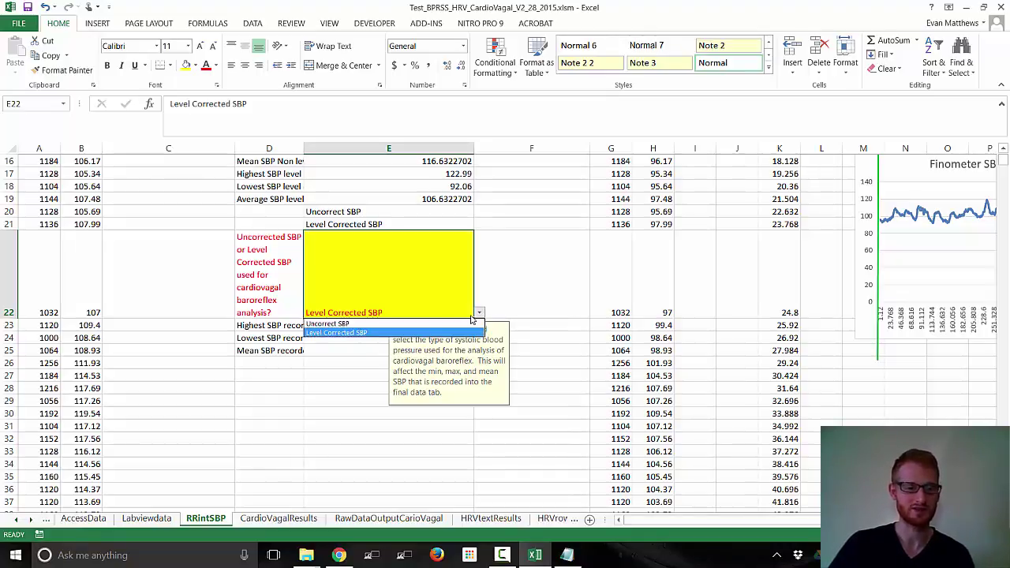
click(433, 325)
click(405, 451)
- Clear the baseline Finometer SBP average in E6 and the baseline Dinomap average in E8
scroll(457, 397, up, 1)
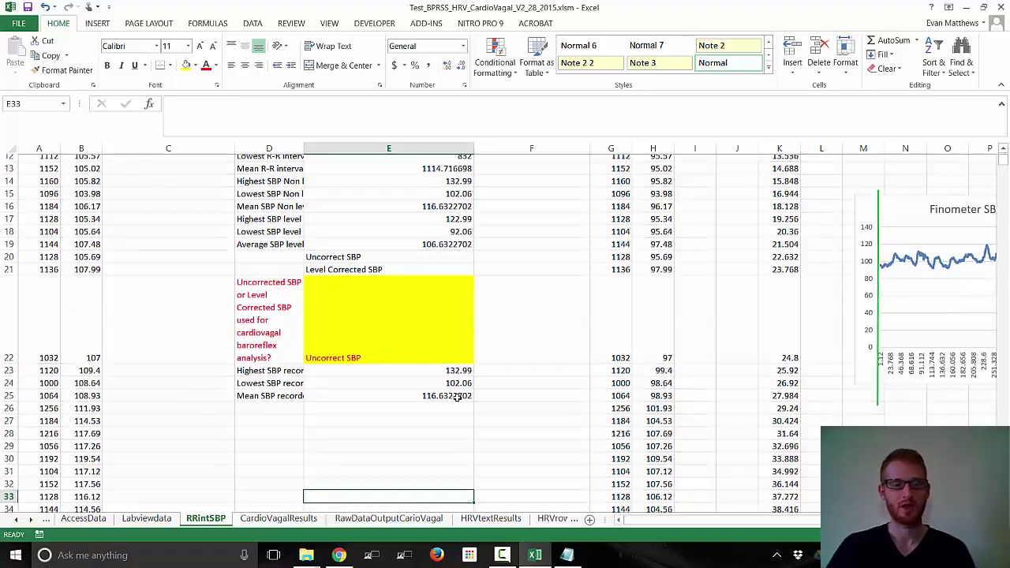
scroll(456, 397, up, 4)
click(411, 347)
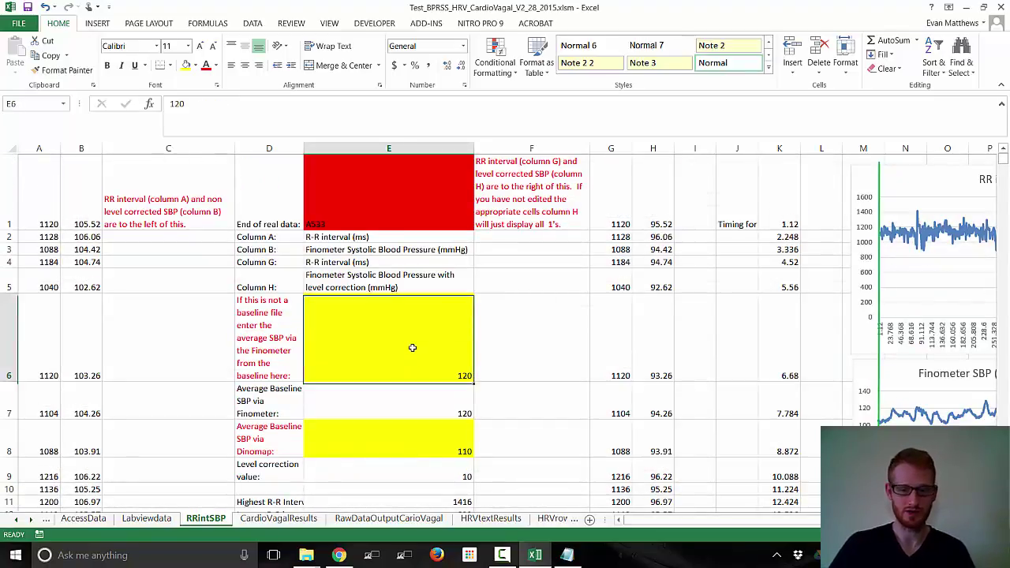
key(Delete)
click(442, 447)
key(Delete)
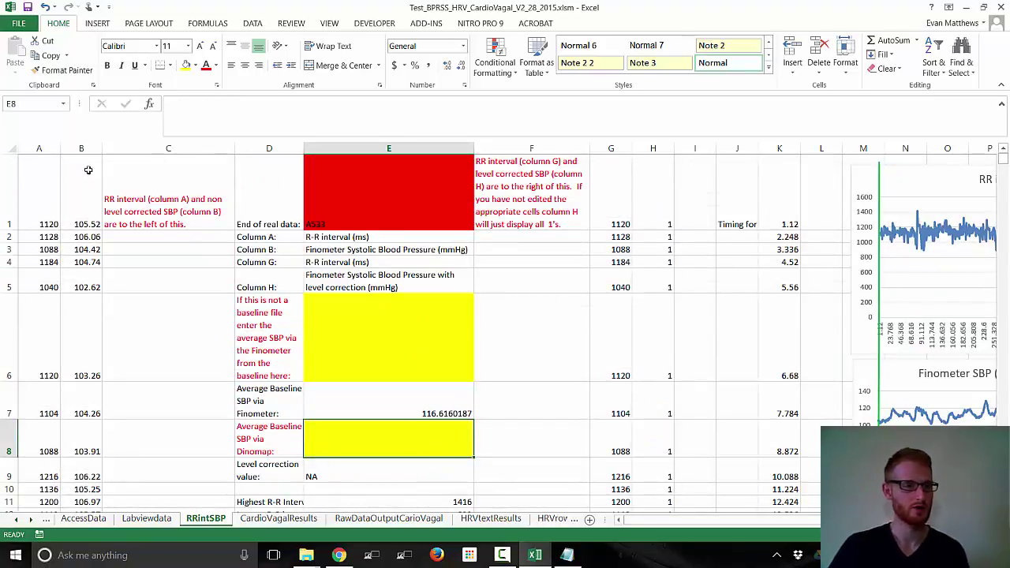
- Examine the RR interval values in column A and the non-level-corrected SBP values in column B
drag(38, 149, 81, 149)
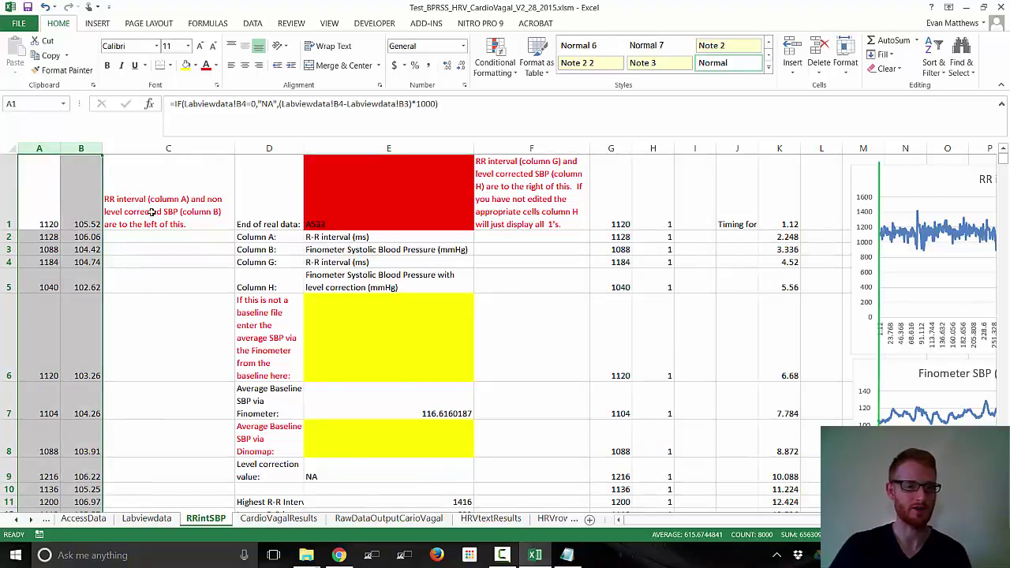
click(53, 207)
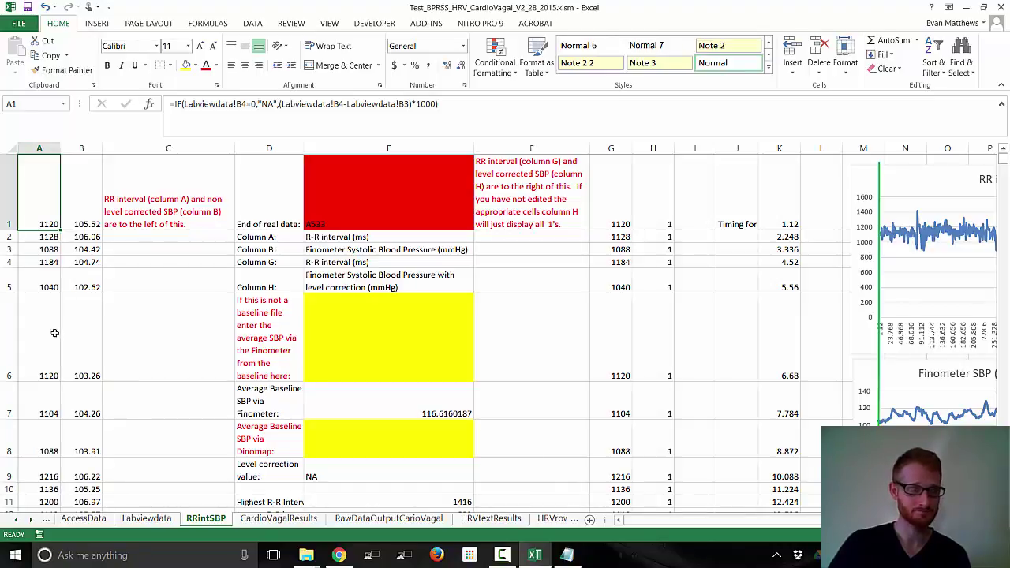
click(79, 205)
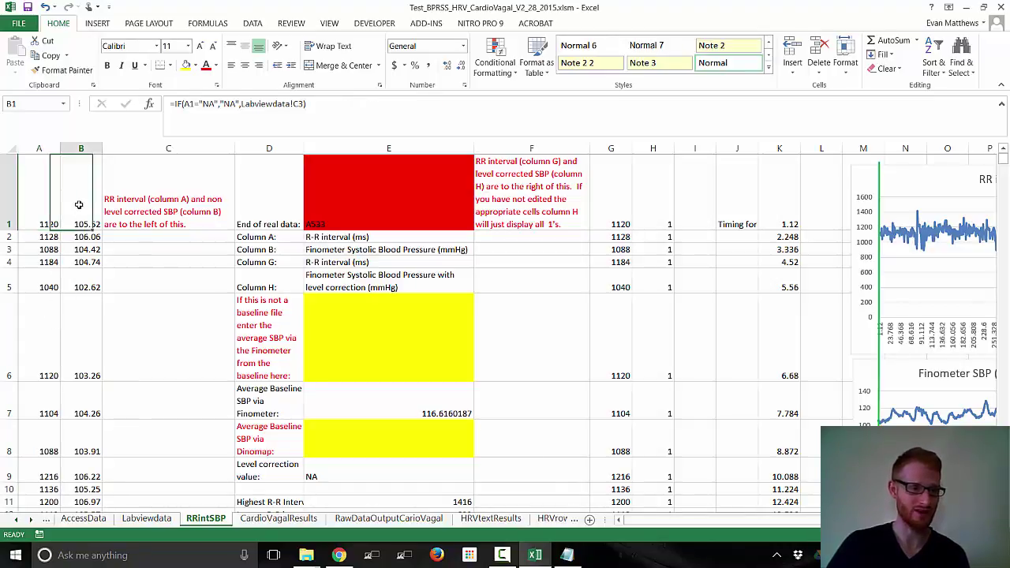
click(35, 189)
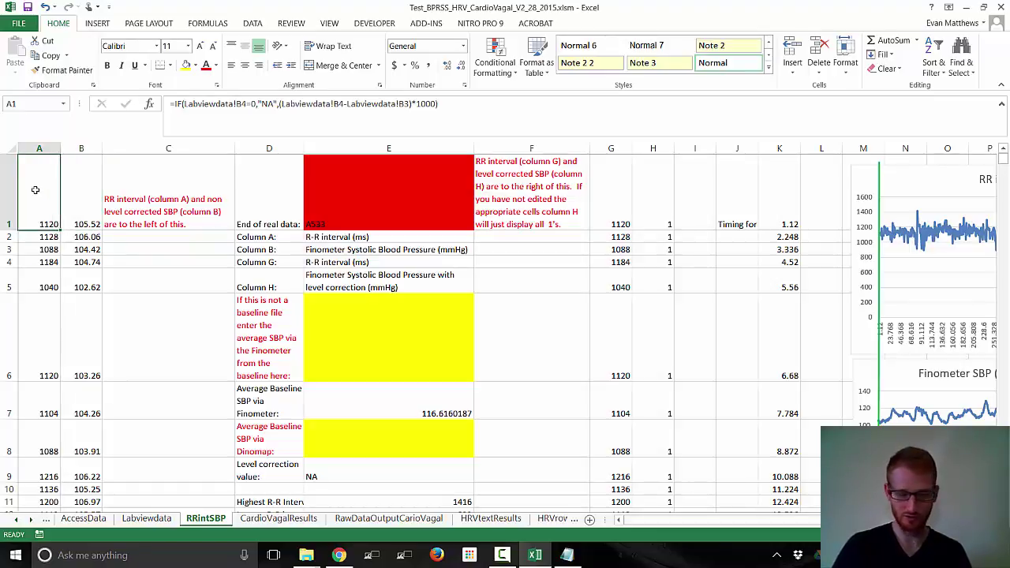
- Check how far the filled rows of columns A and B extend down the sheet, and return to the first rows
key(ctrl+shift+Down)
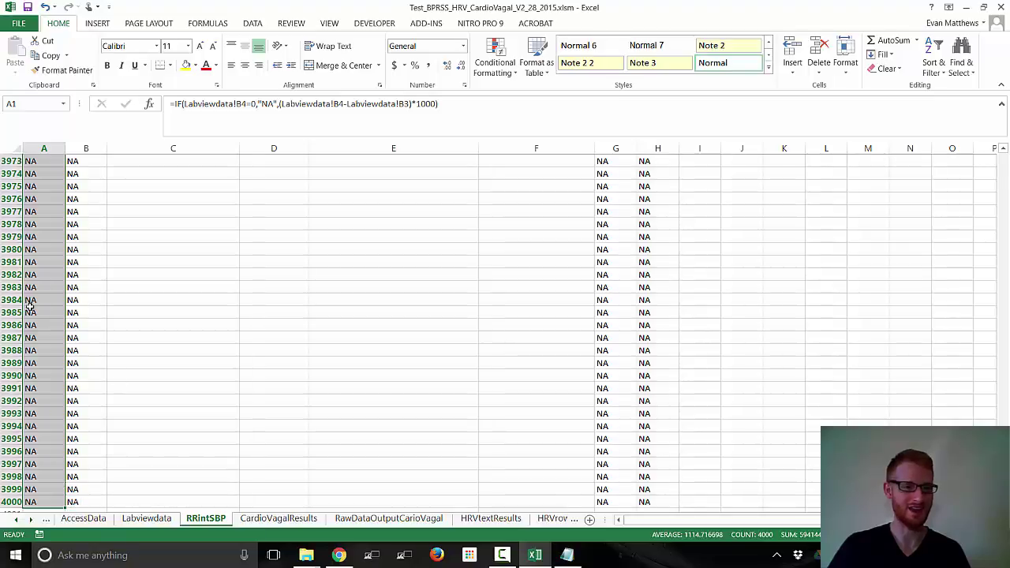
click(72, 287)
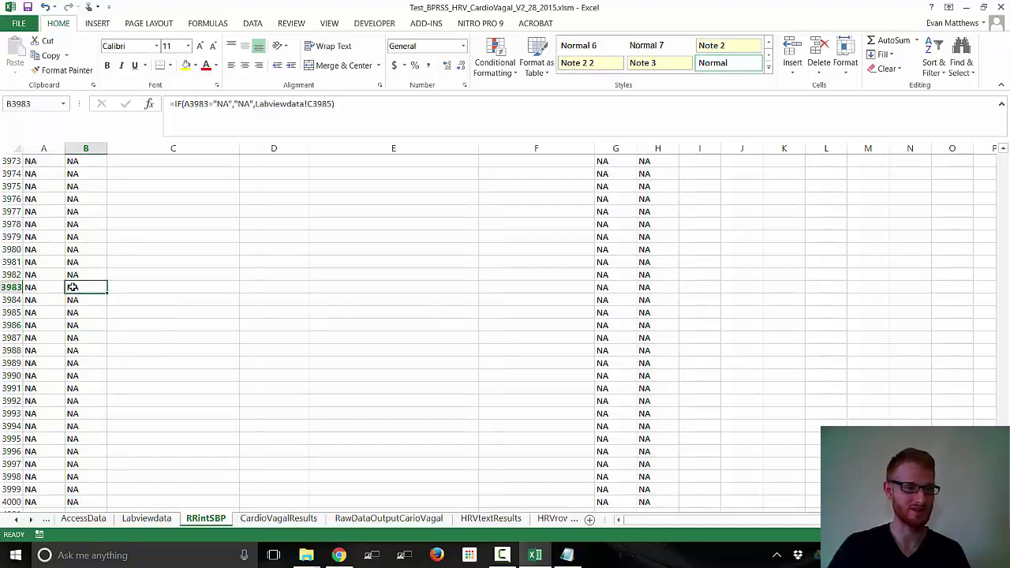
click(60, 250)
scroll(79, 332, up, 17)
scroll(80, 337, up, 17)
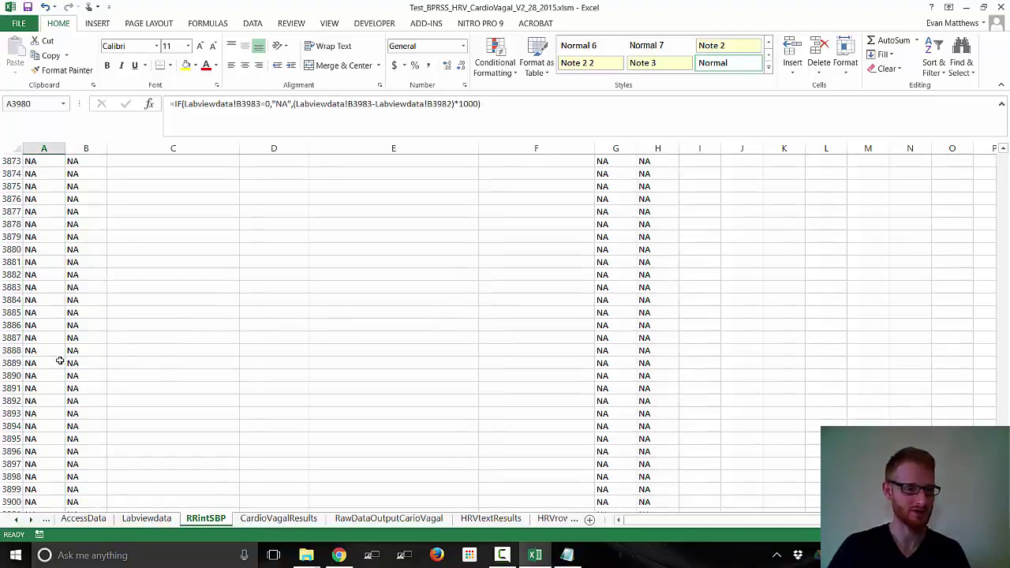
click(84, 266)
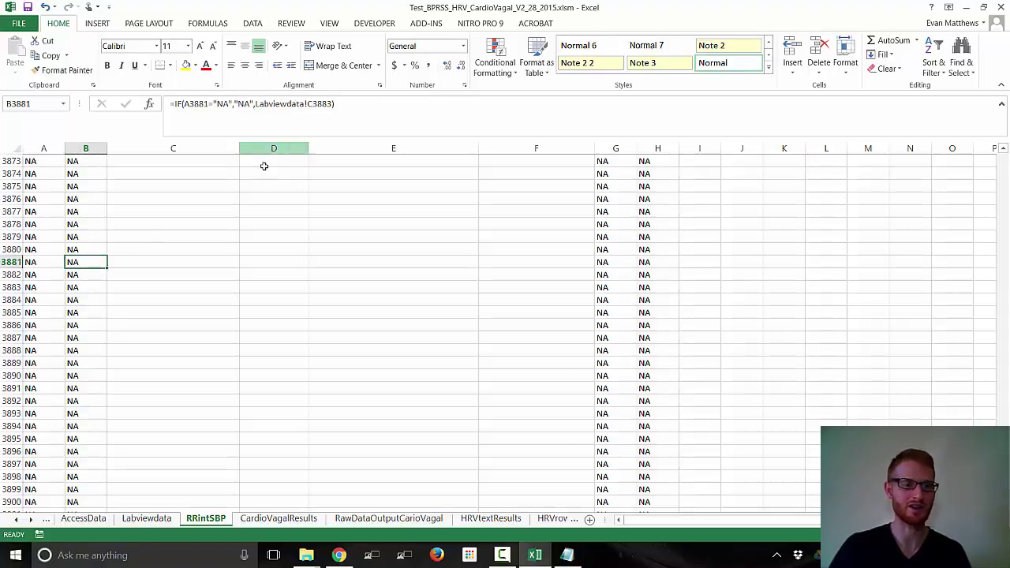
key(ctrl+shift+Up)
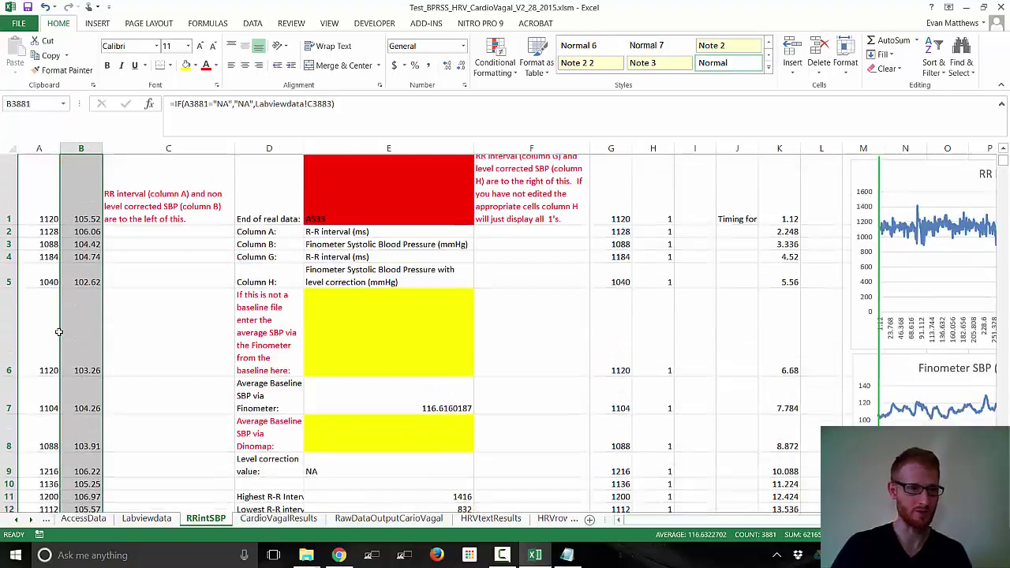
click(51, 211)
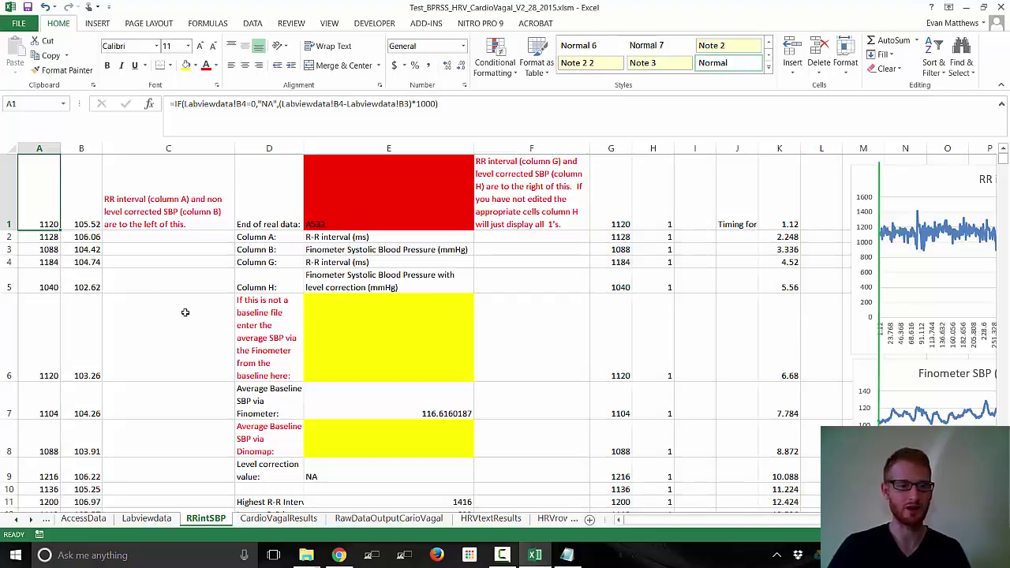
click(87, 240)
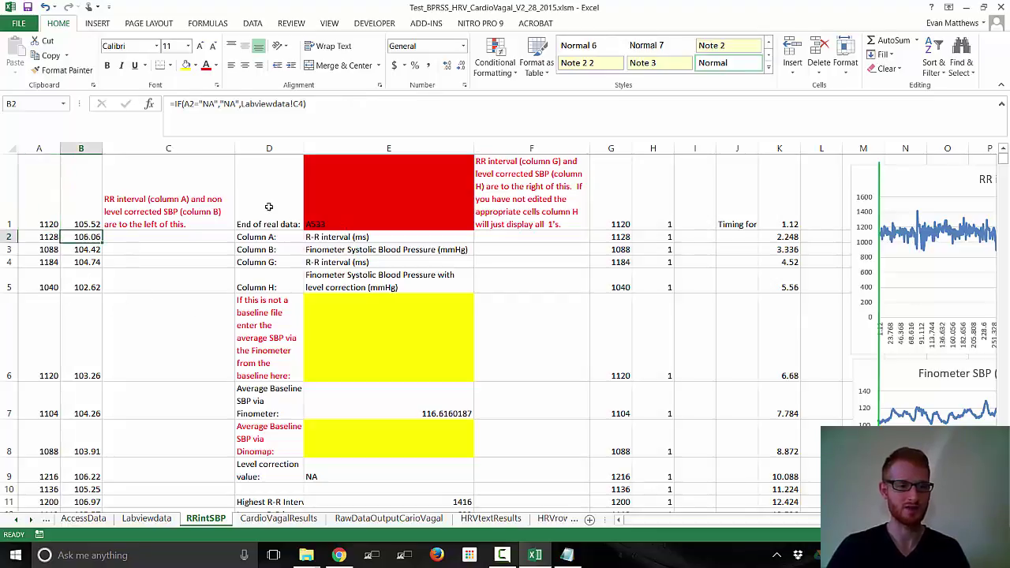
- Go to cell A533, the end of real data listed in E1, and check where the NA rows begin in columns A and B
click(388, 204)
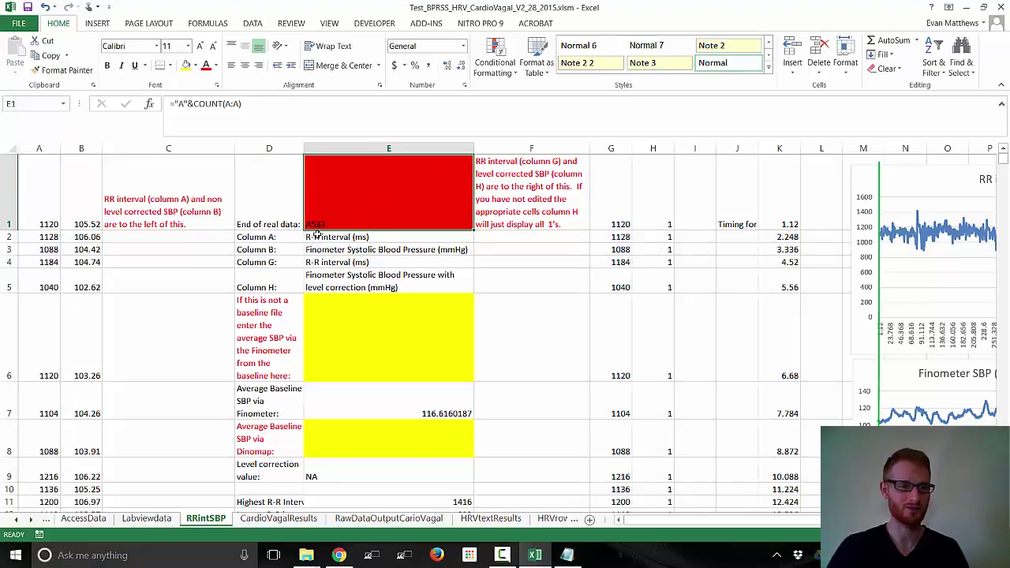
click(38, 104)
key(BackSpace)
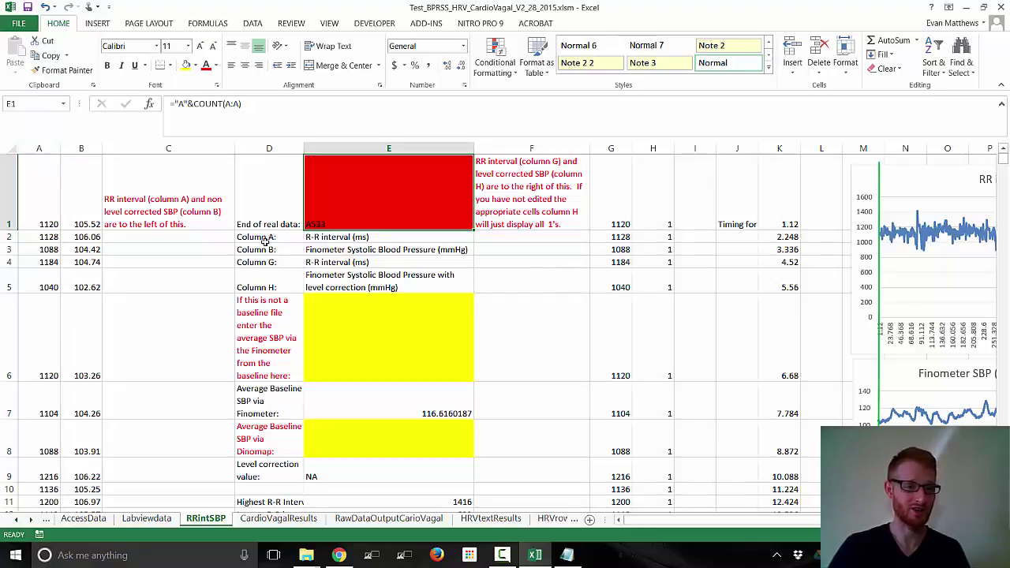
click(45, 104)
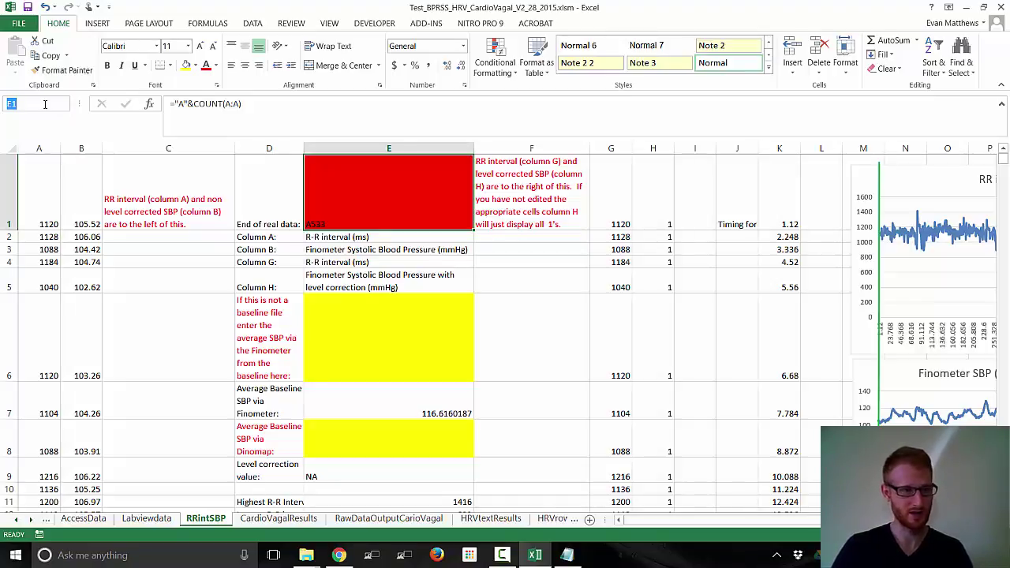
text(a533)
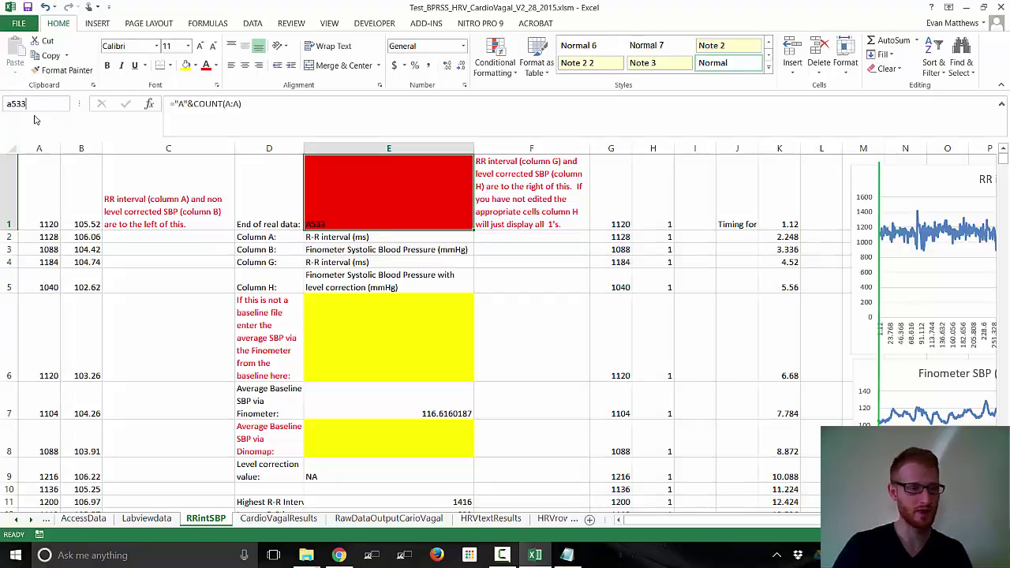
key(Return)
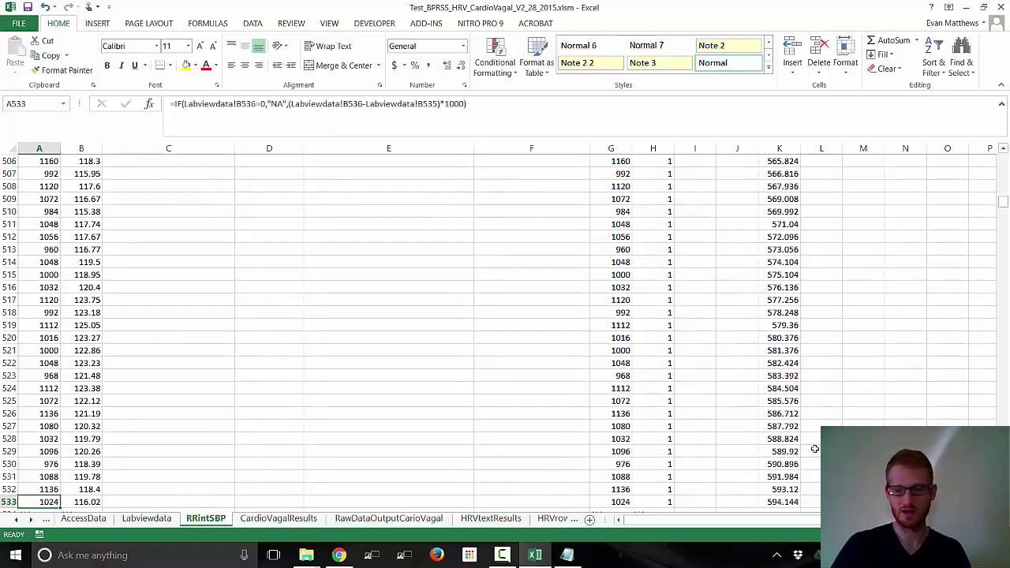
scroll(505, 332, down, 3)
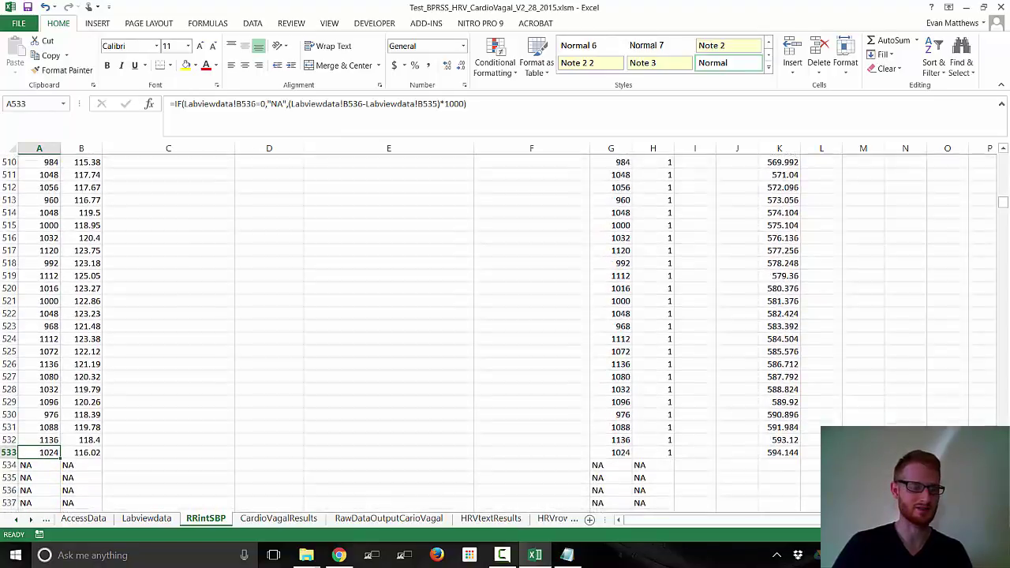
scroll(324, 279, down, 1)
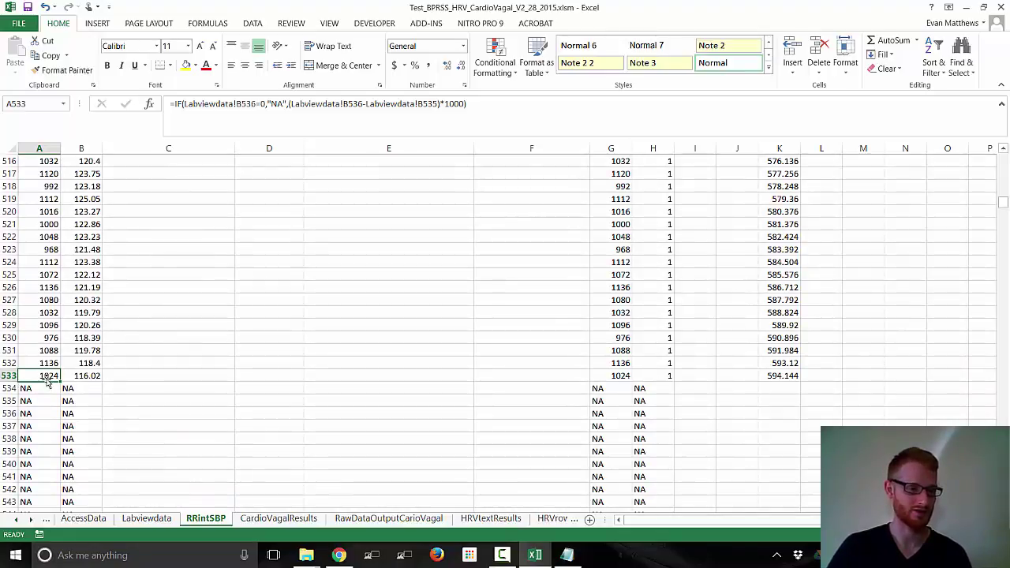
drag(79, 375, 39, 455)
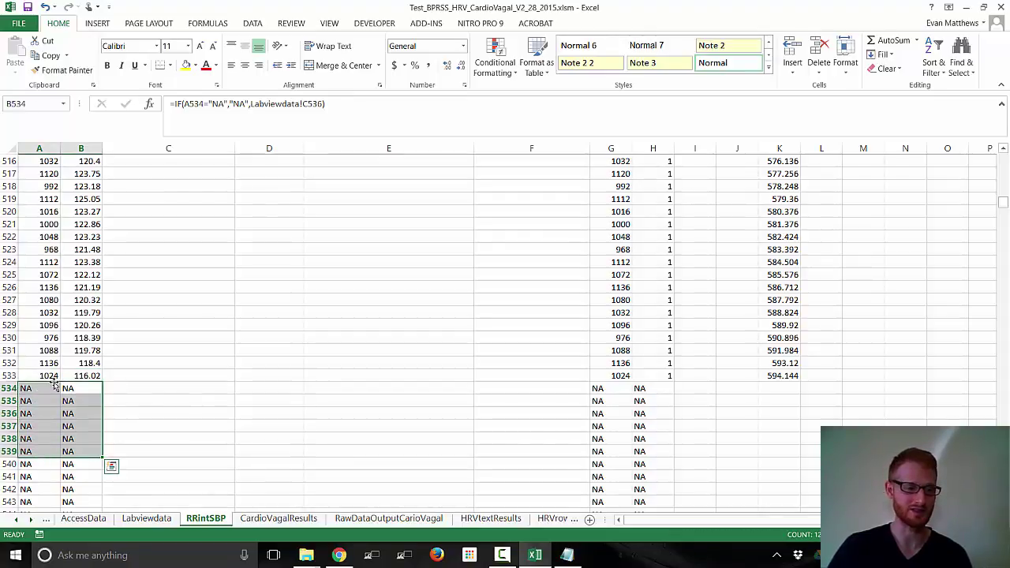
click(85, 376)
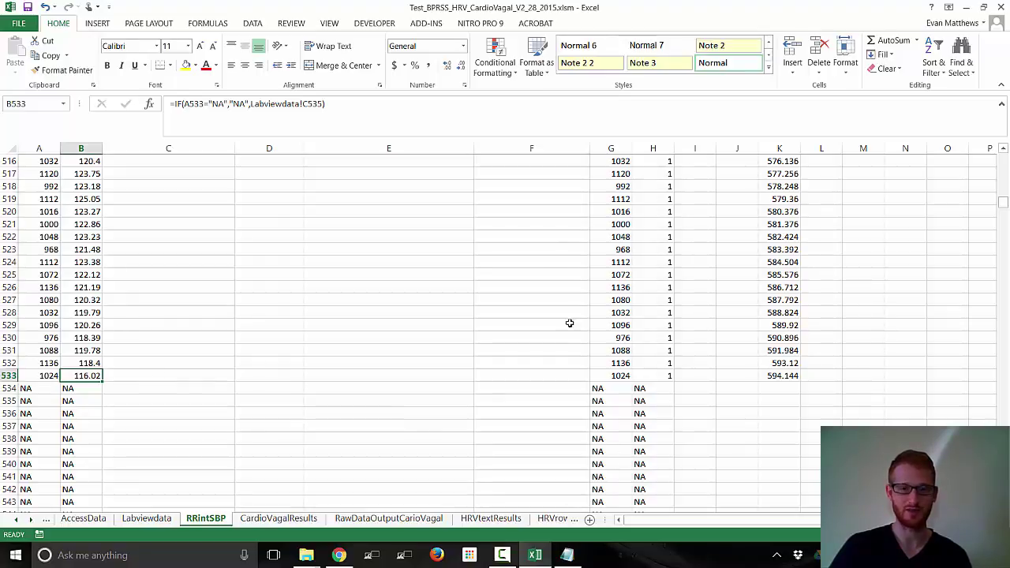
- Place the Excel window beside Notepad and copy the RR interval and uncorrected SBP data in A1:B533
double_click(538, 19)
key(super+Right)
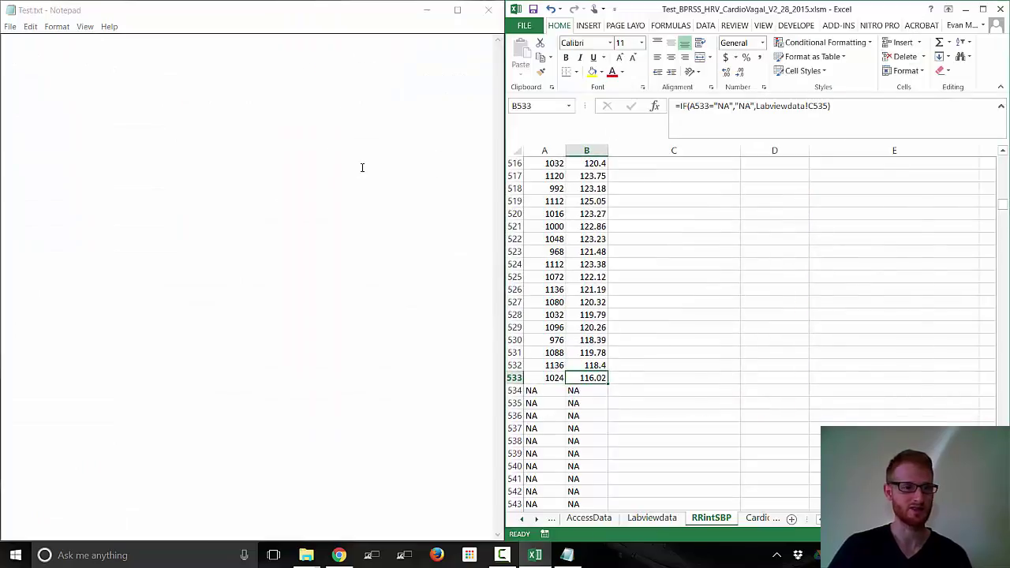
click(584, 403)
drag(594, 378, 530, 378)
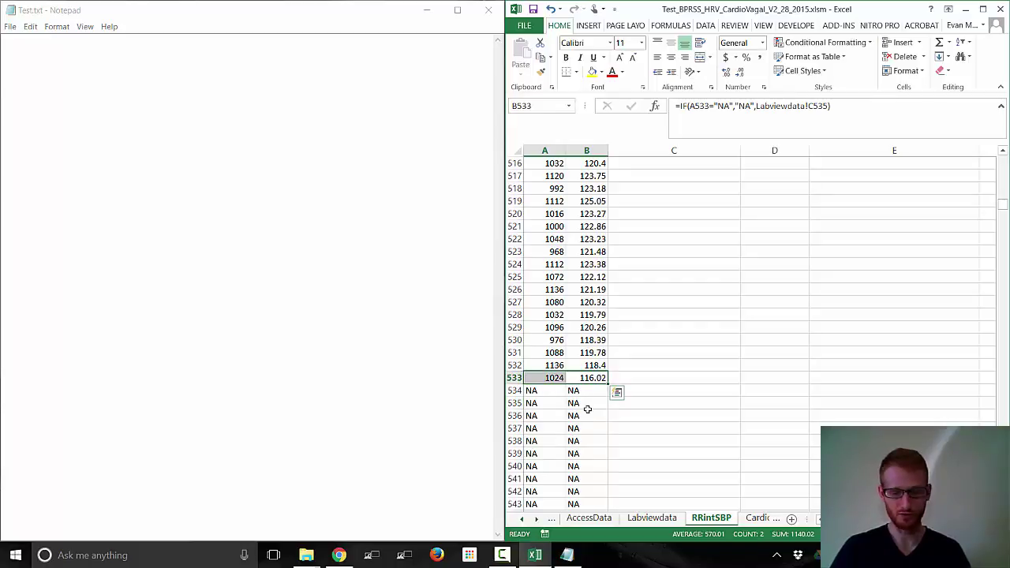
key(ctrl+shift+Up)
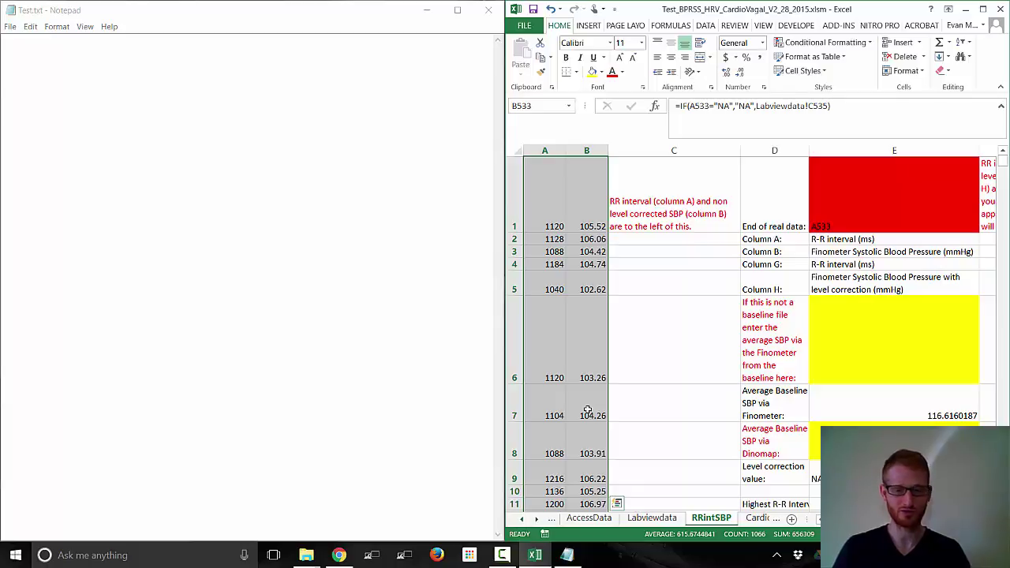
key(ctrl+c)
- Paste the copied RR interval and SBP data into Test.txt in Notepad, save the file and close it
click(213, 185)
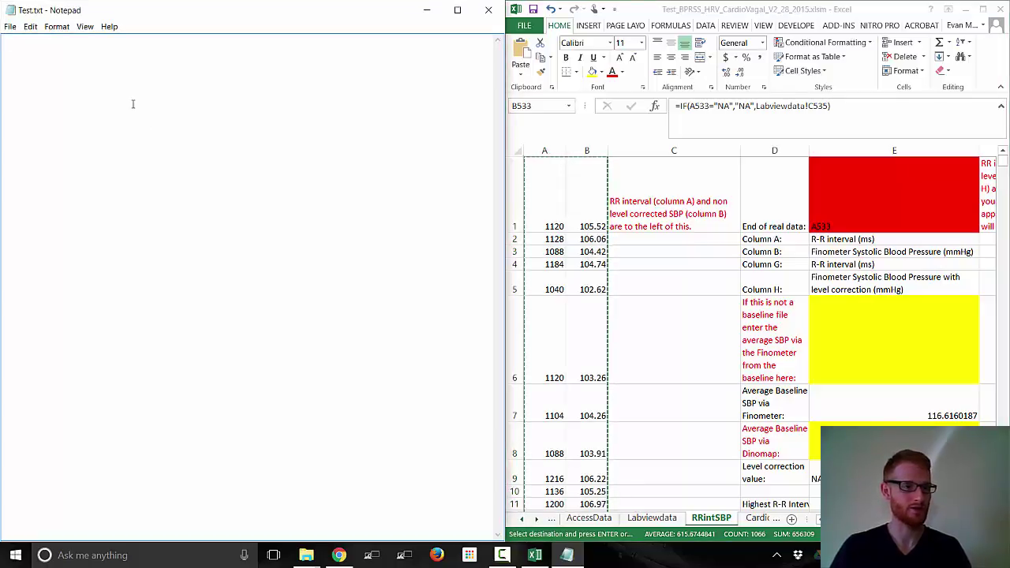
key(ctrl+v)
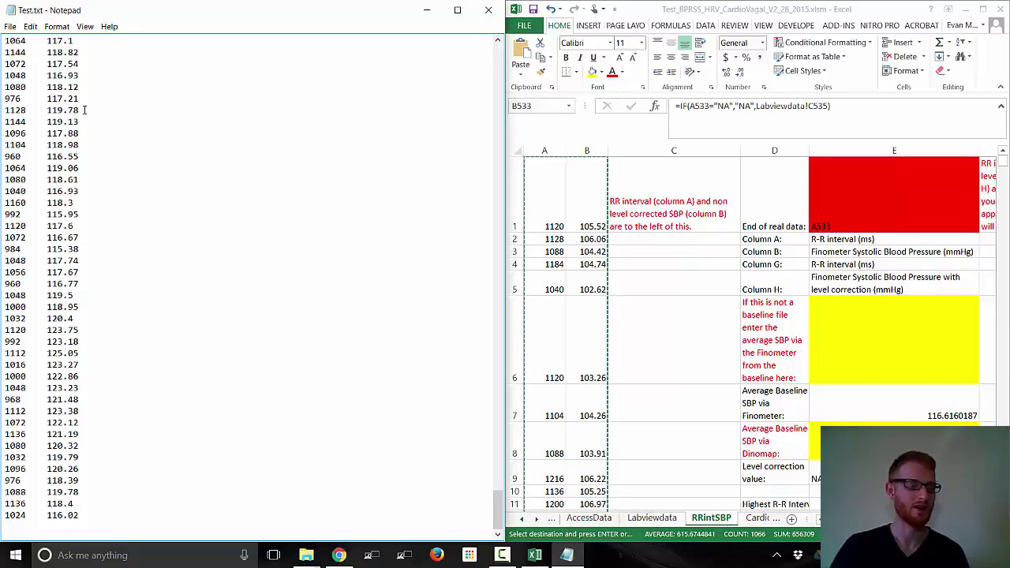
click(10, 26)
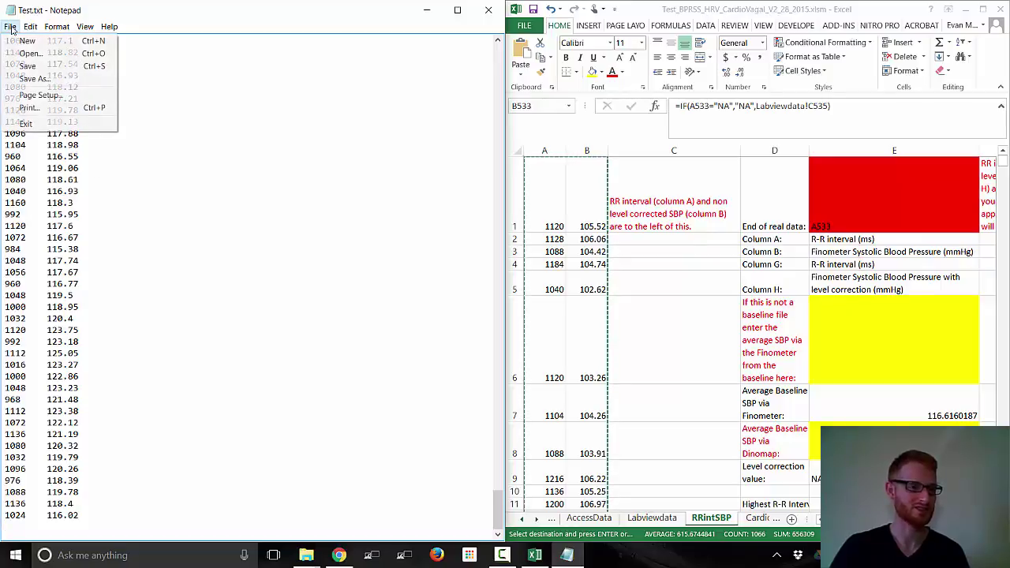
click(40, 68)
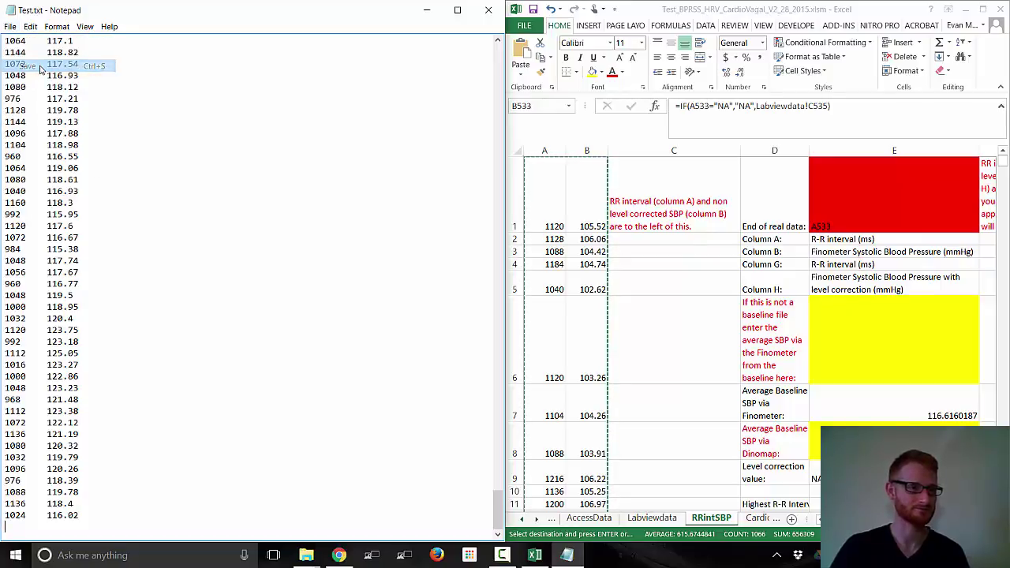
click(489, 11)
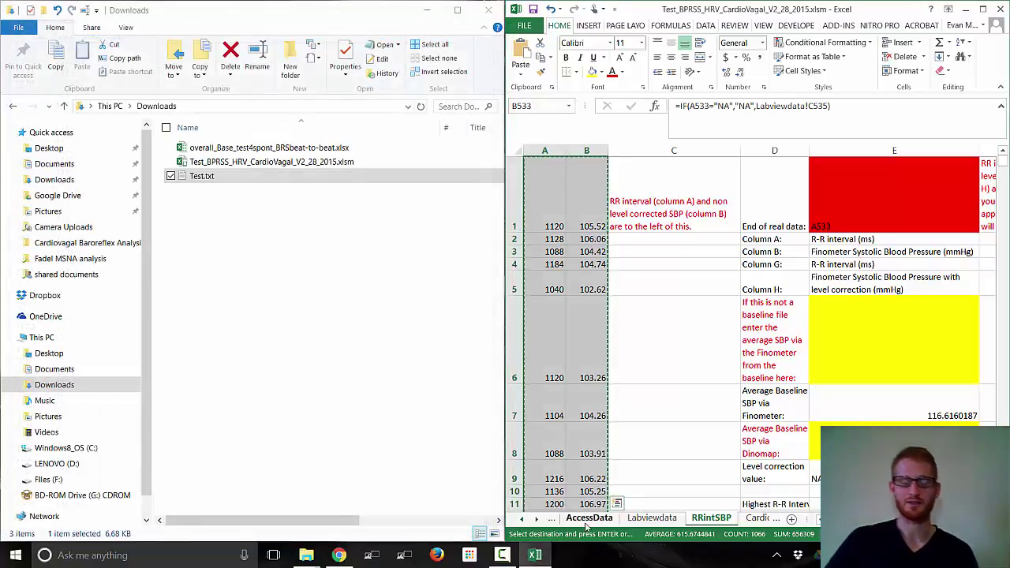
- Read the Instructions sheet's rows 17 and 18 in Excel about closing the text document and changing its extension
click(529, 524)
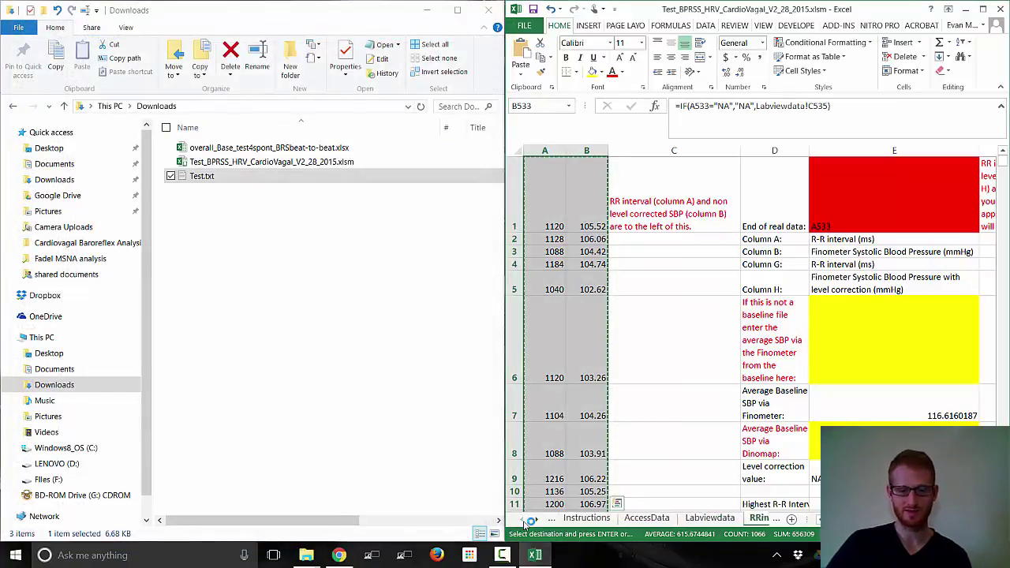
click(590, 518)
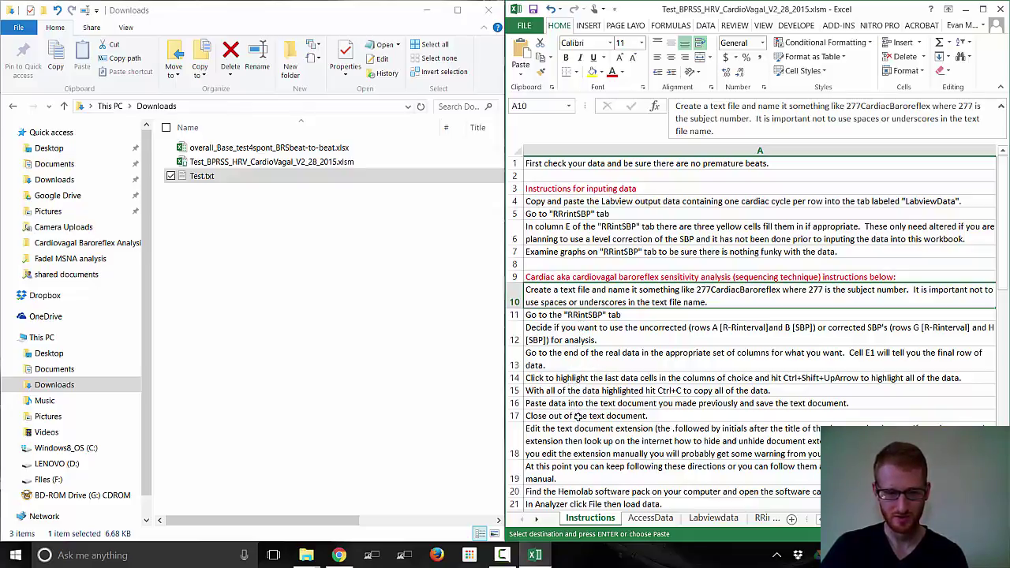
click(579, 417)
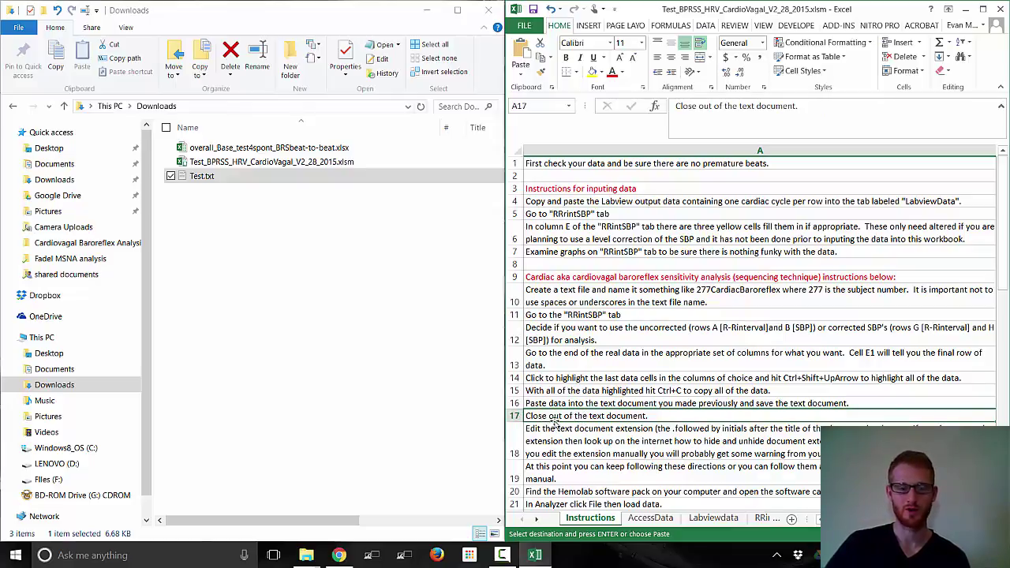
scroll(757, 331, down, 4)
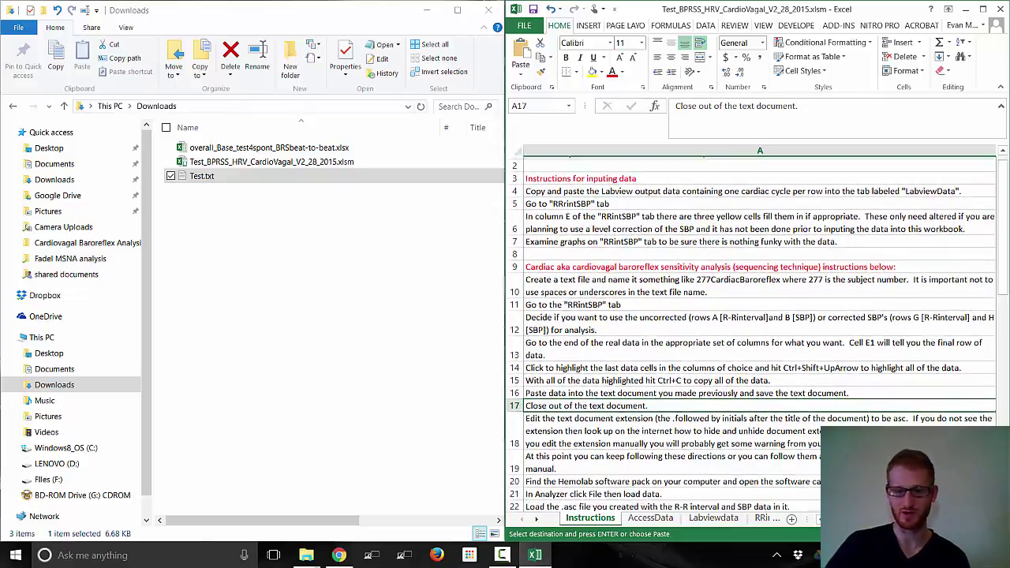
scroll(762, 300, down, 1)
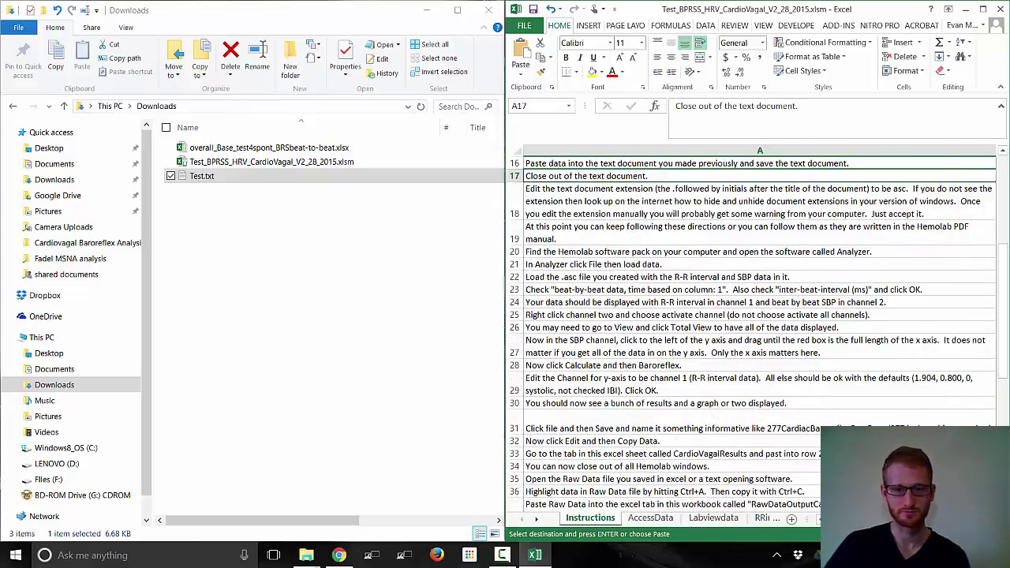
click(568, 200)
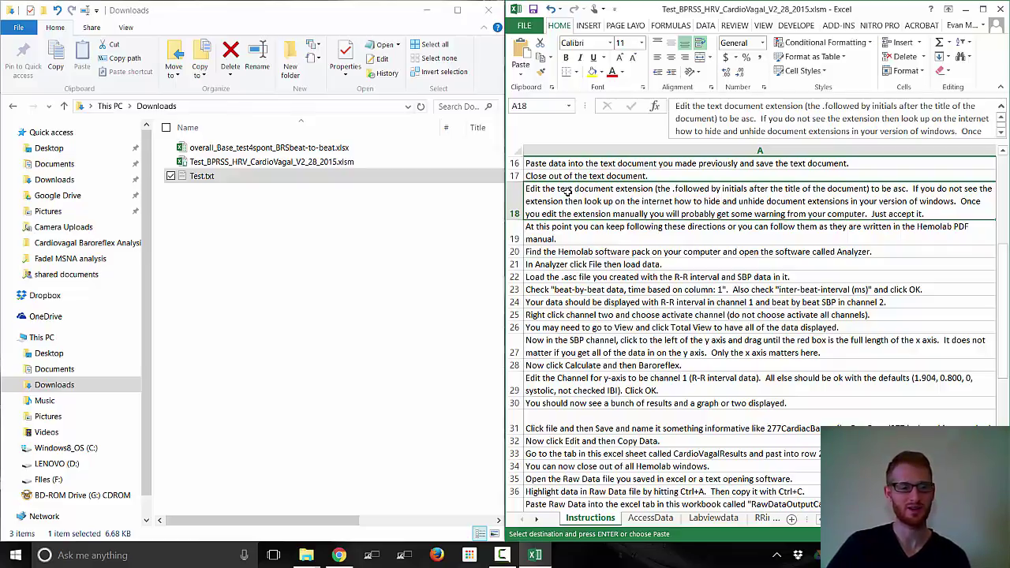
click(217, 181)
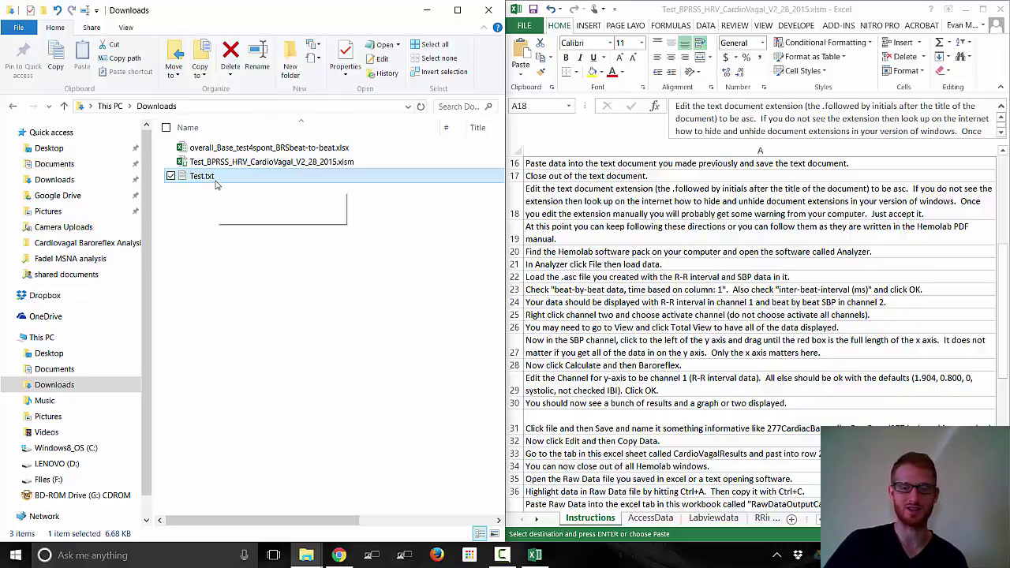
click(250, 275)
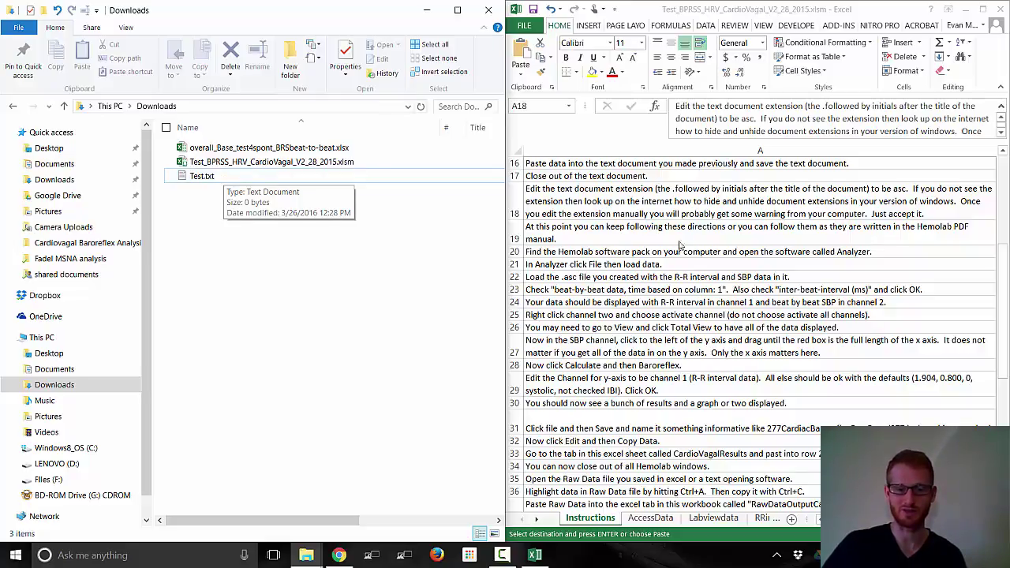
click(735, 202)
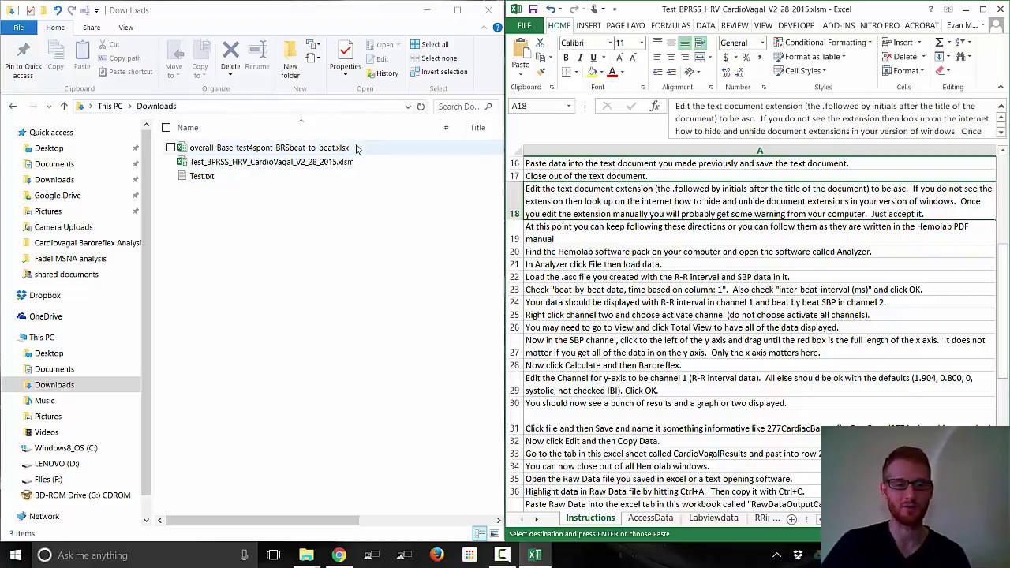
- Rename Test.txt in the Downloads folder to Test.asc and accept the extension change
click(222, 179)
click(218, 179)
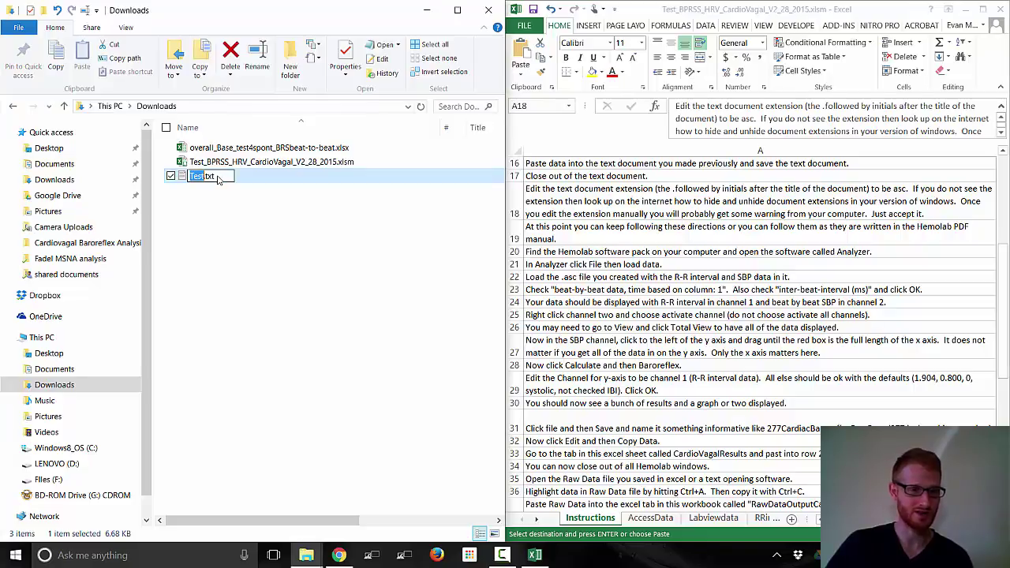
key(BackSpace)
key(BackSpace)
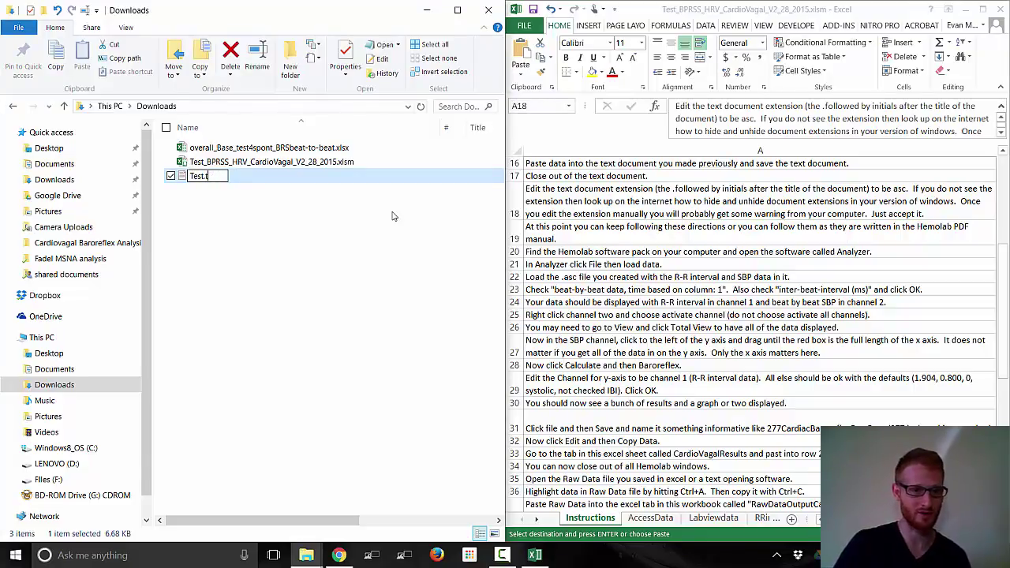
key(BackSpace)
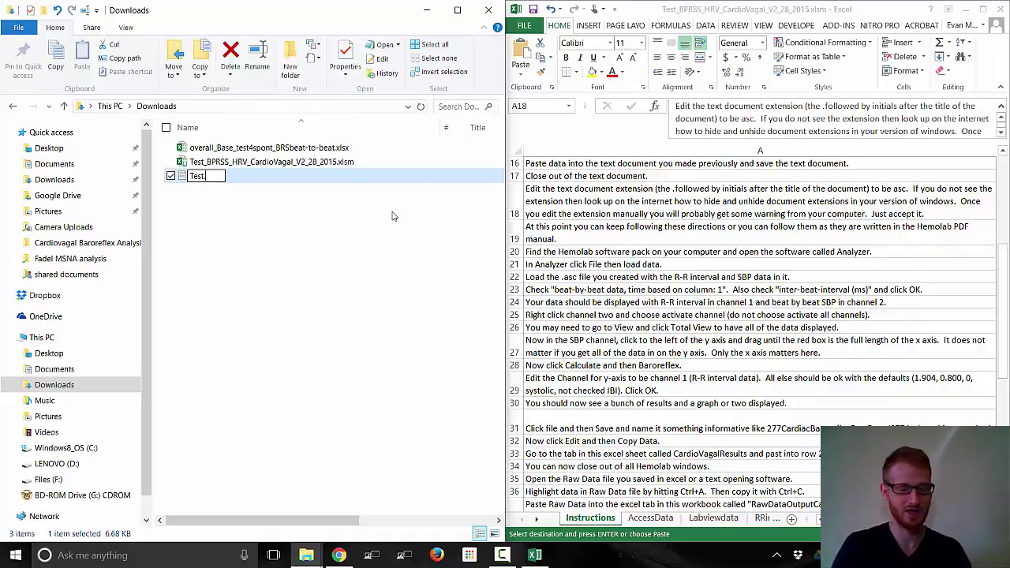
text(a)
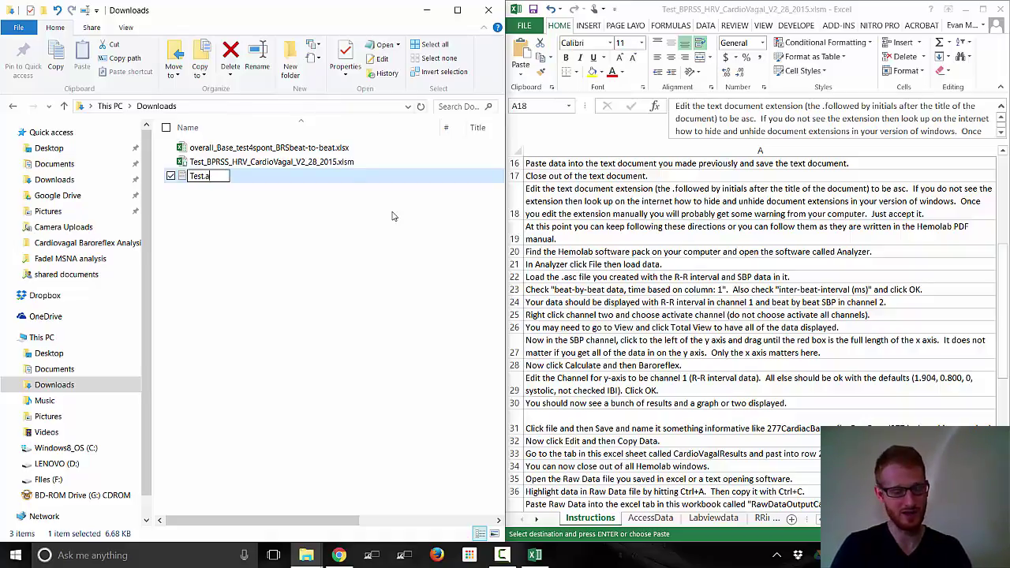
text(sc)
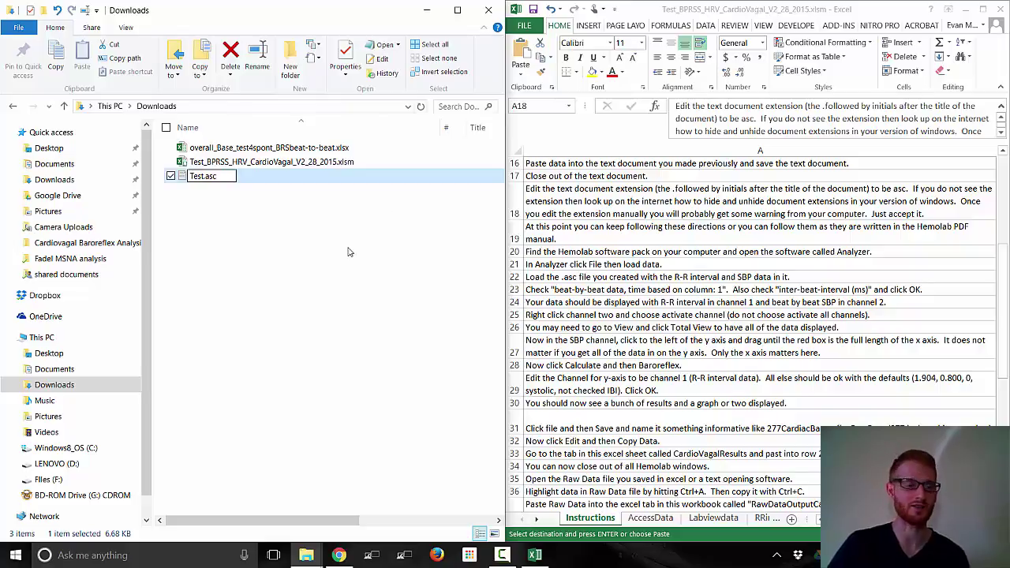
key(Return)
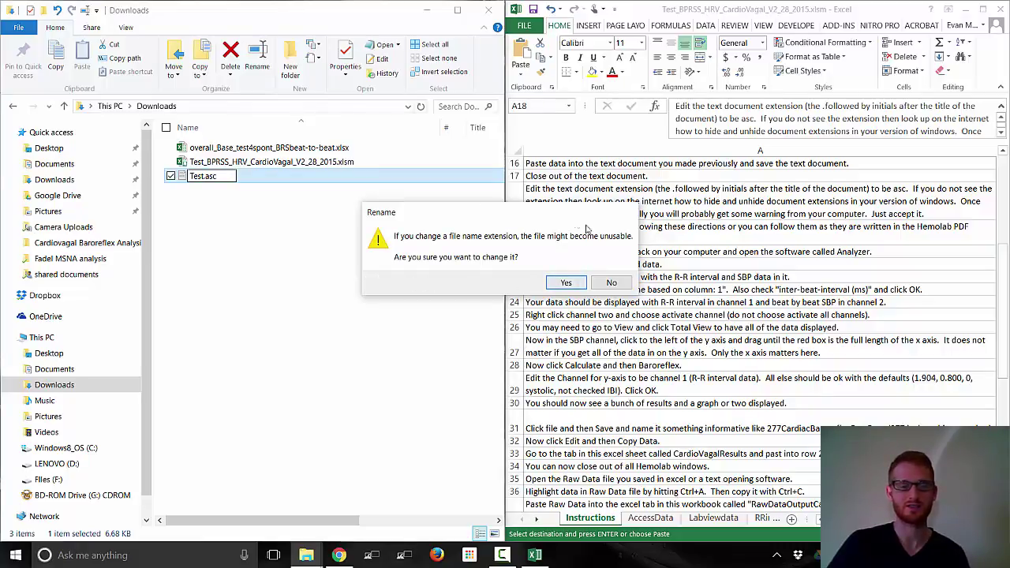
click(567, 284)
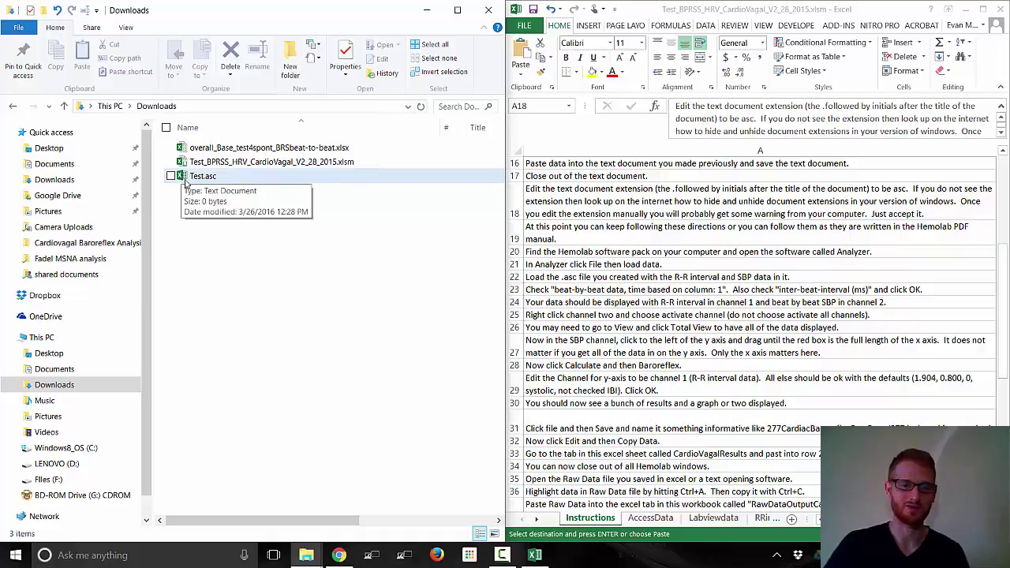
click(209, 185)
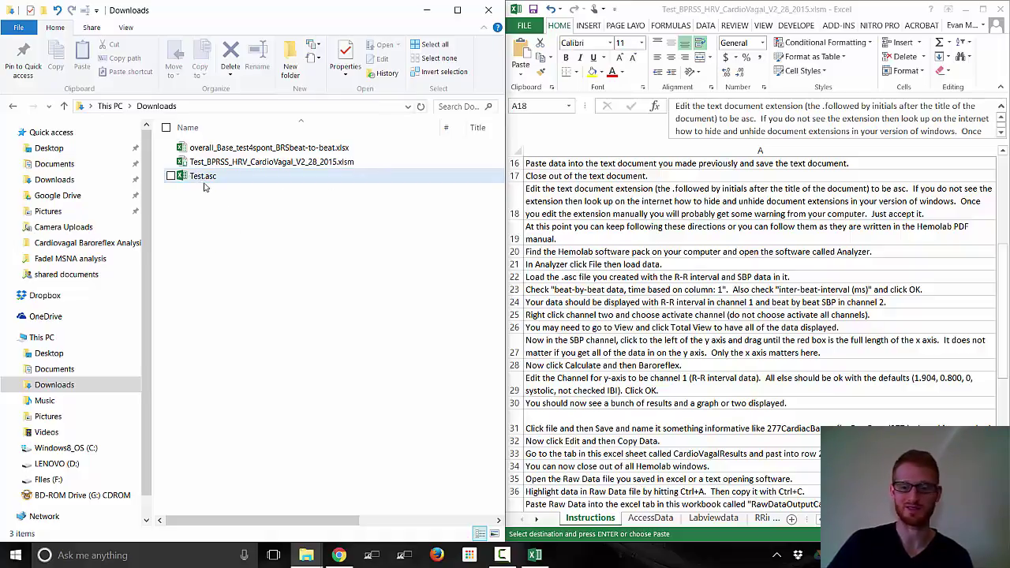
- Consult row 19 of the instructions, launch the HemoLab Analyzer program and move its window so that Test.asc stays uncovered
click(647, 234)
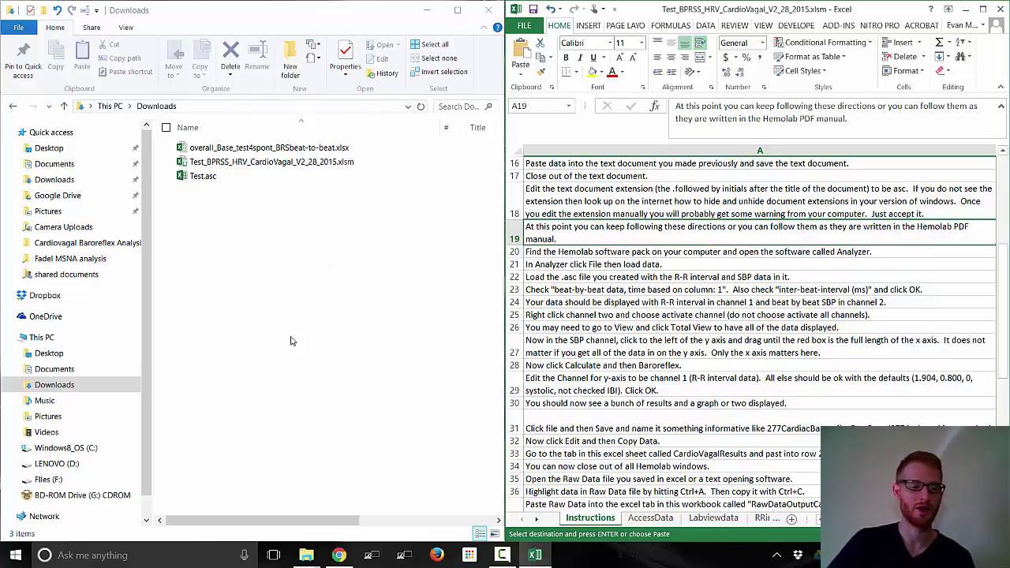
click(136, 556)
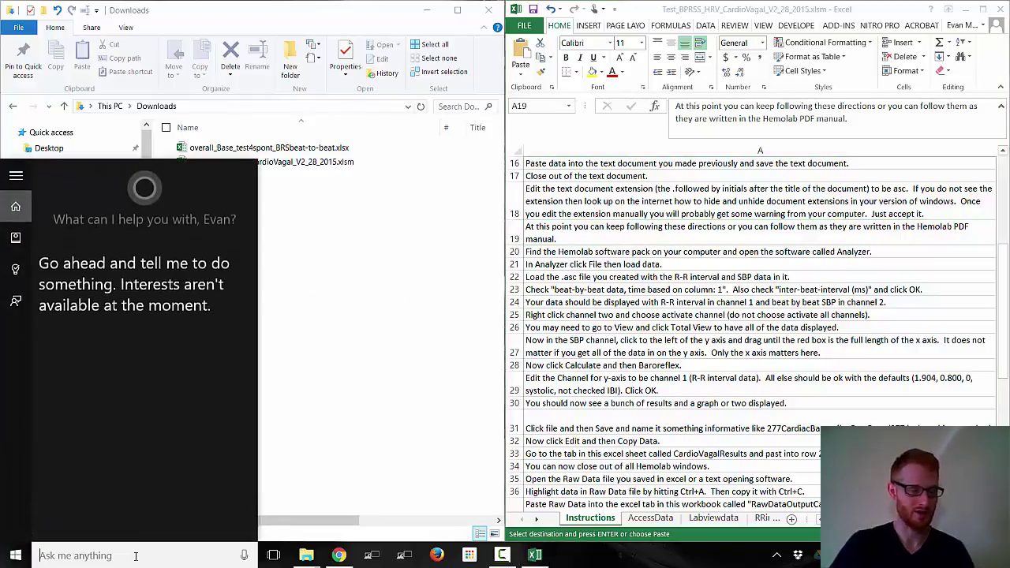
text(anal)
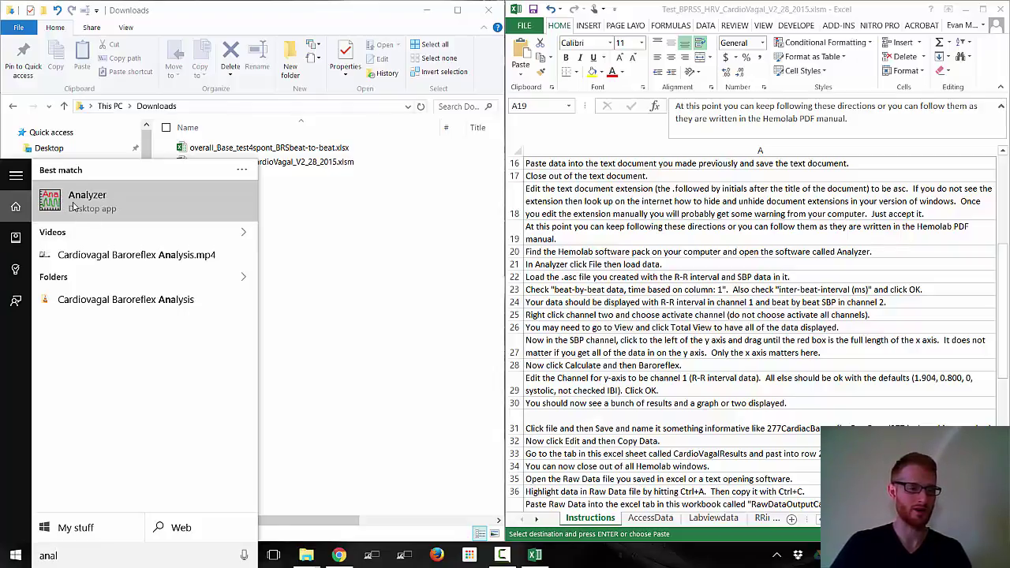
click(72, 207)
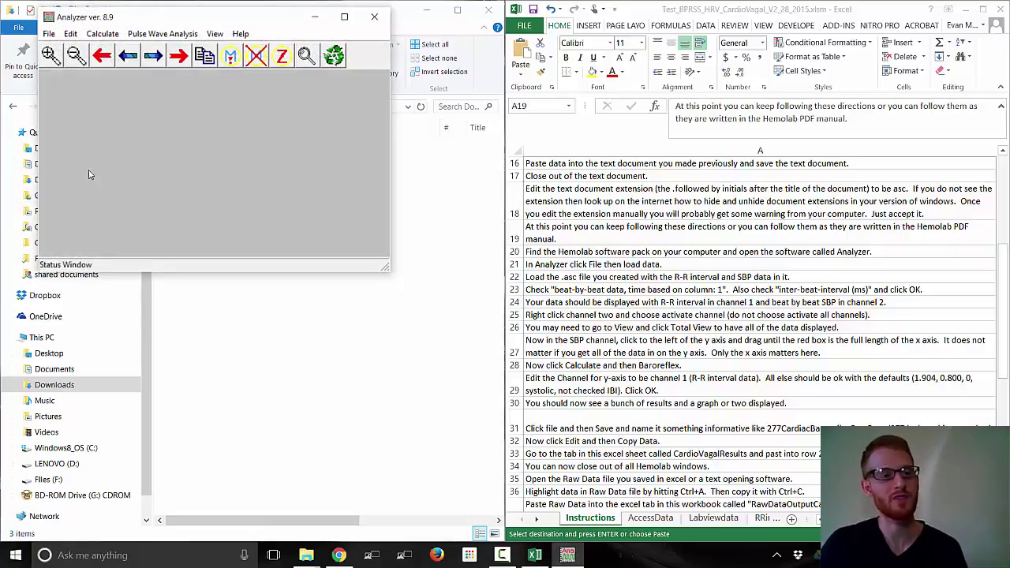
drag(151, 18, 243, 190)
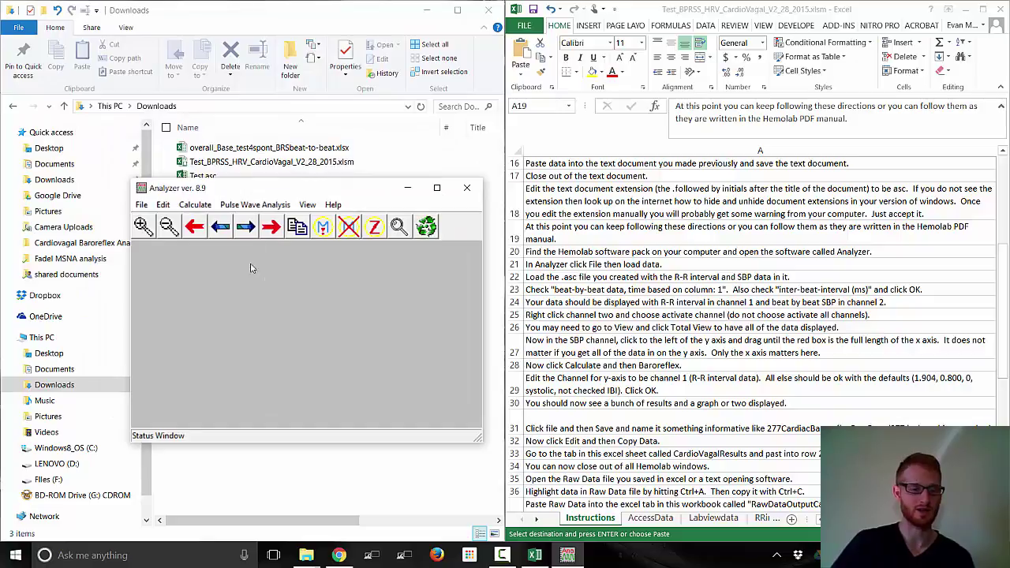
drag(270, 195, 272, 226)
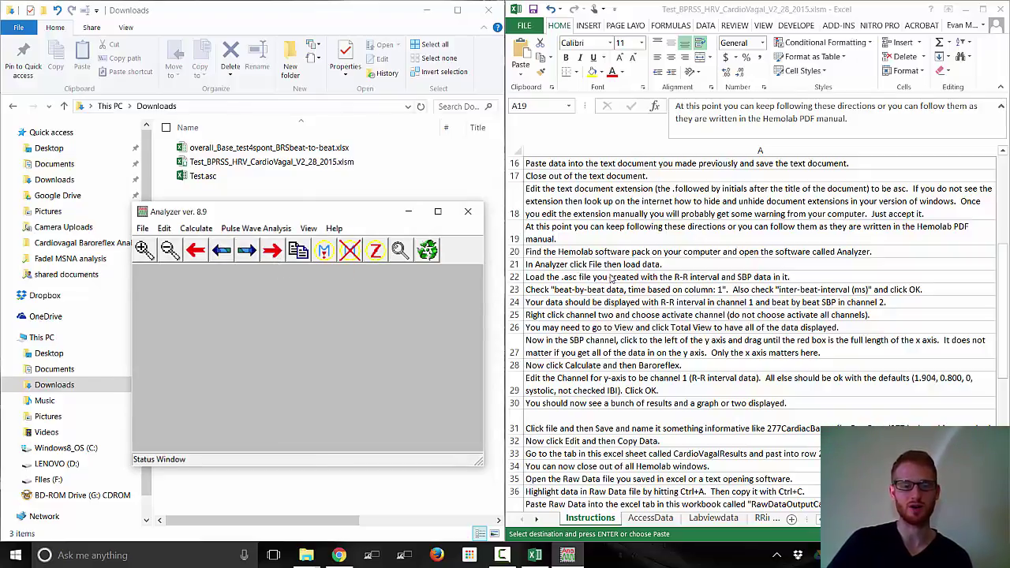
- Load Test.asc from Downloads into Analyzer as beat-by-beat data with time based on column 1 and inter-beat-interval (ms)
click(614, 266)
click(614, 265)
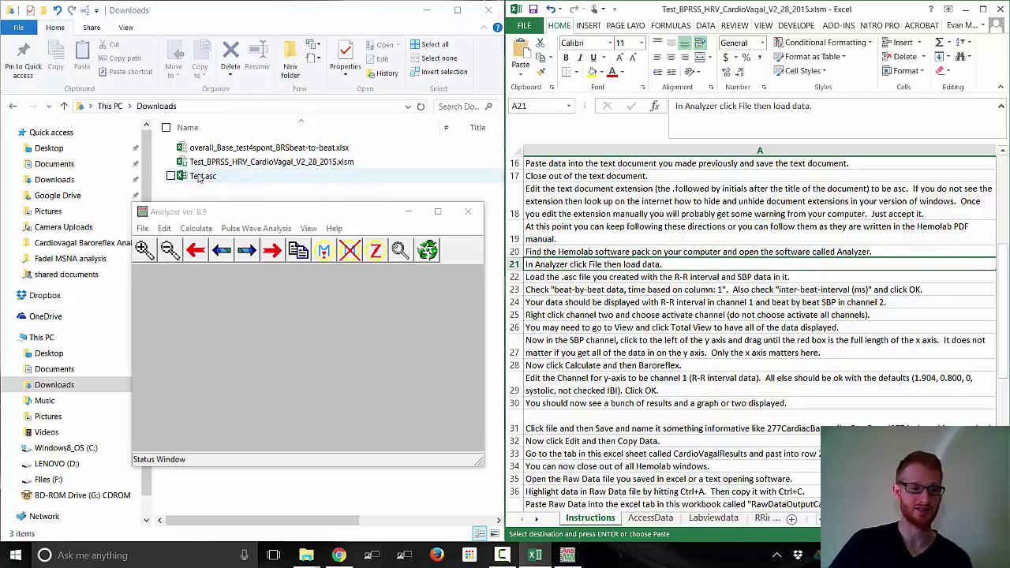
click(142, 230)
click(142, 228)
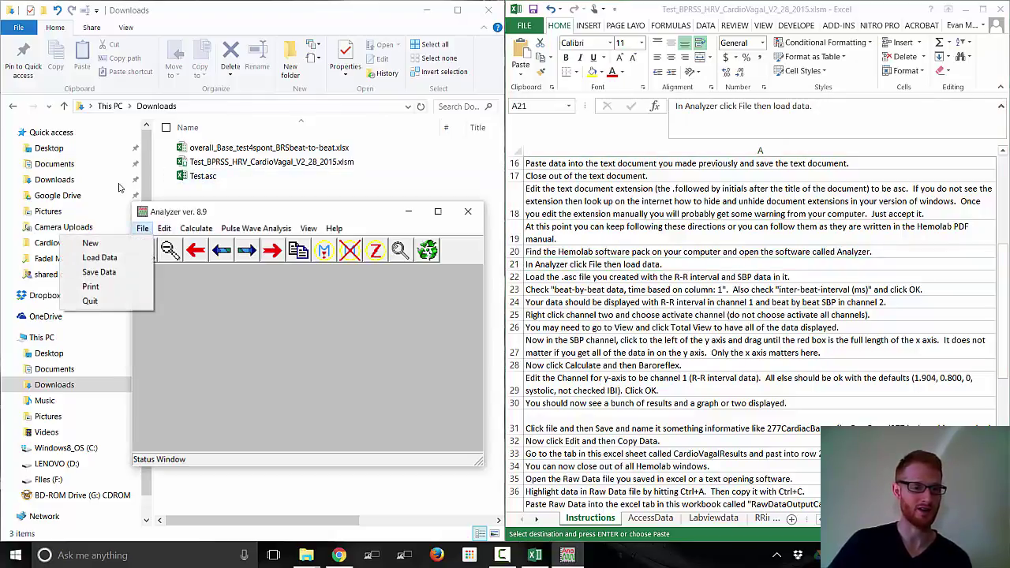
click(101, 257)
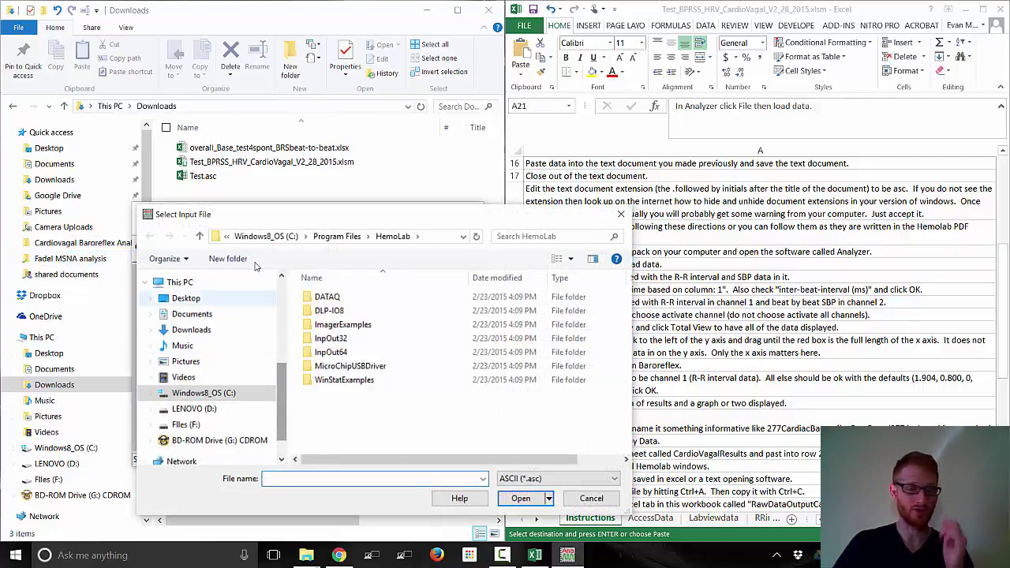
click(199, 332)
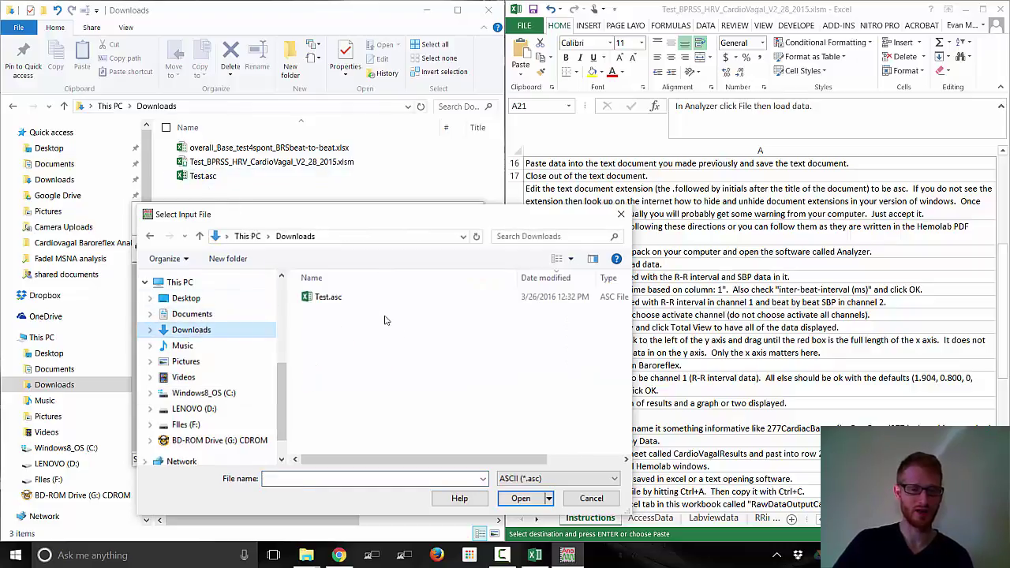
double_click(325, 298)
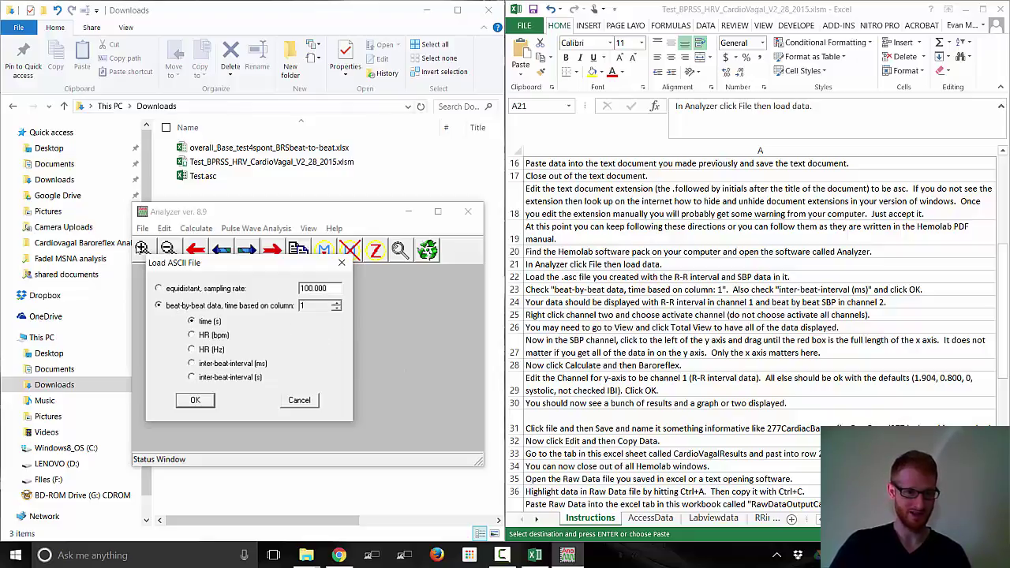
click(217, 365)
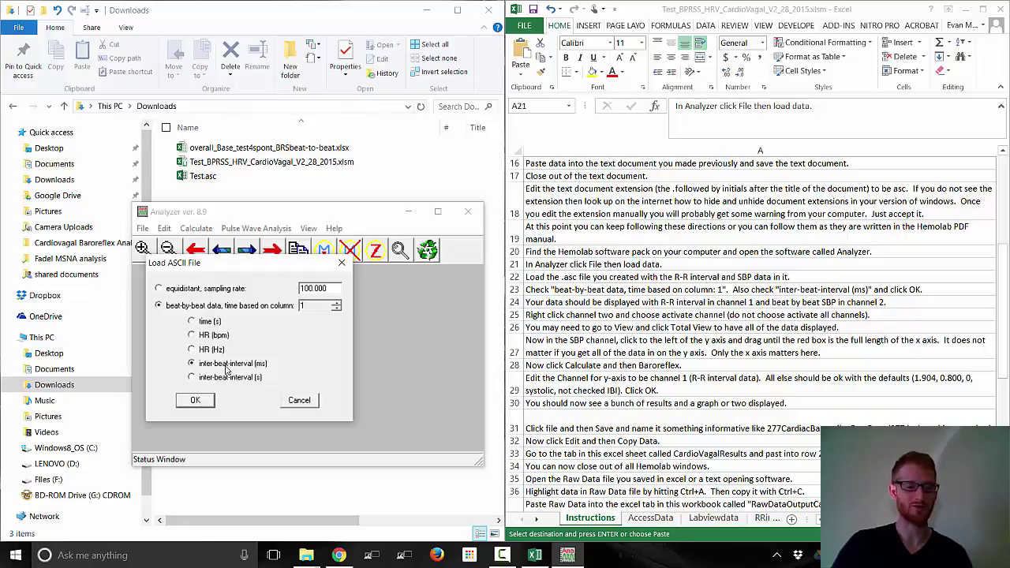
click(195, 400)
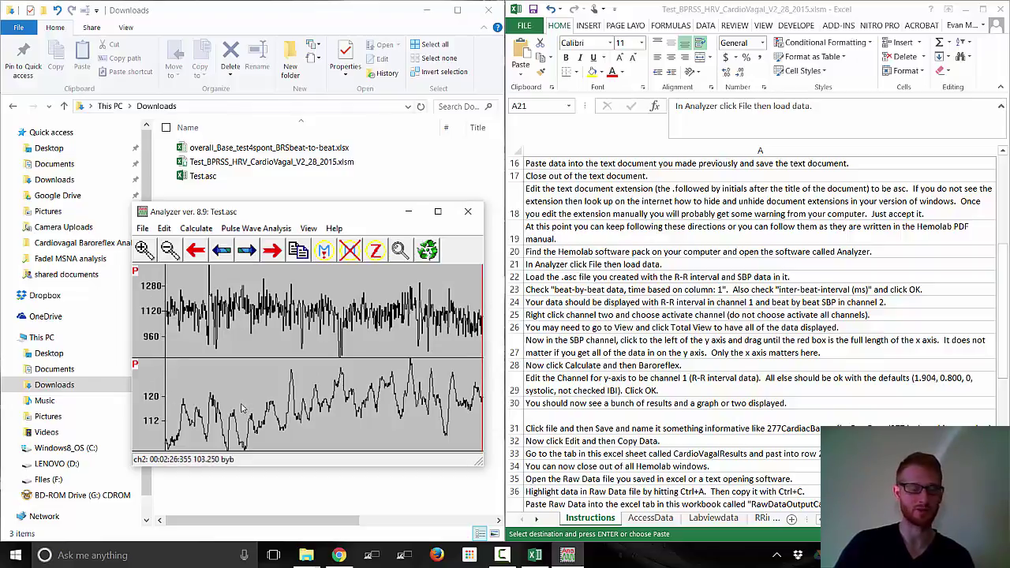
- Activate channel 2 with the SBP data and select its full time range along the x-axis
right_click(152, 377)
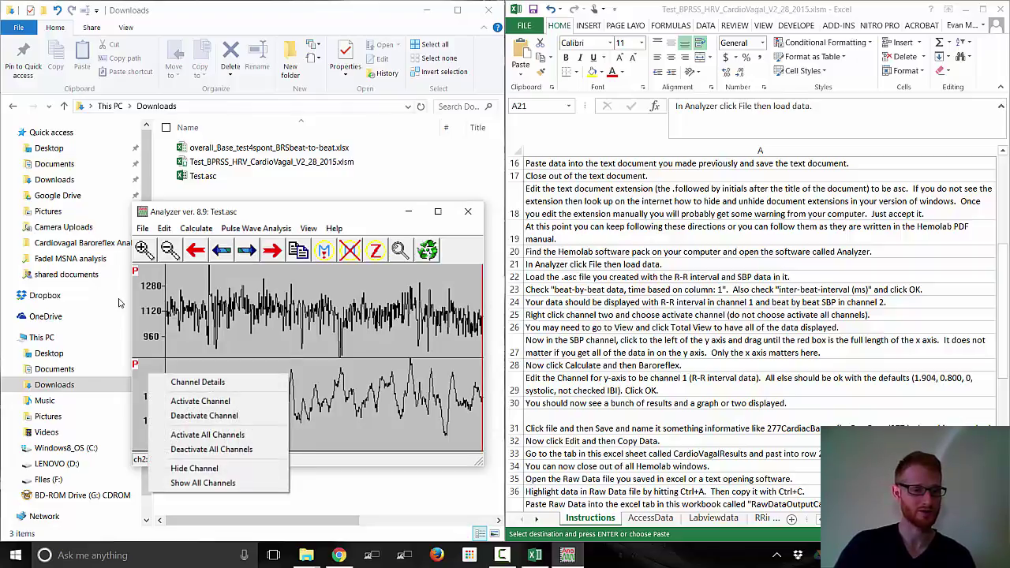
click(207, 402)
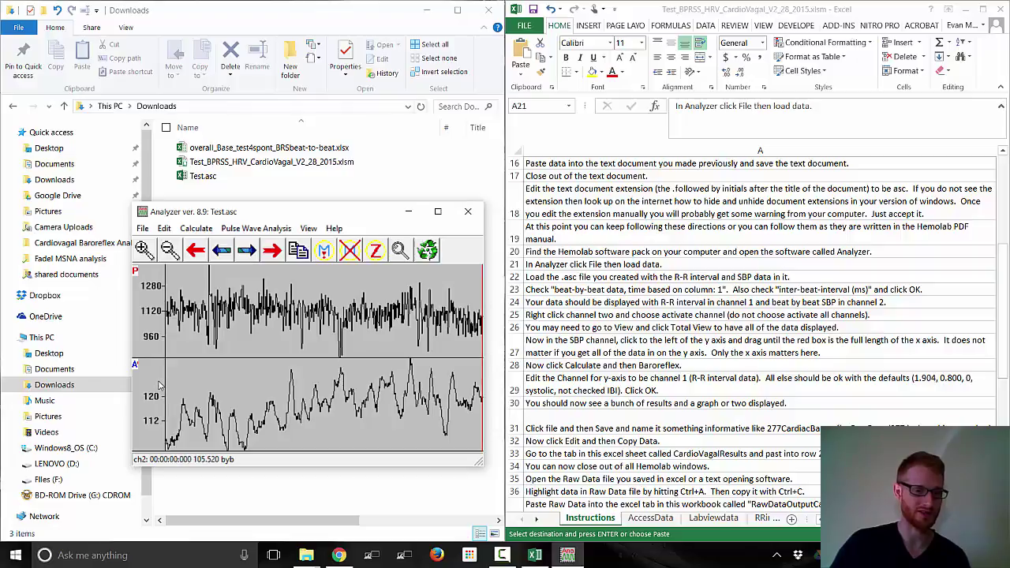
drag(157, 387, 477, 433)
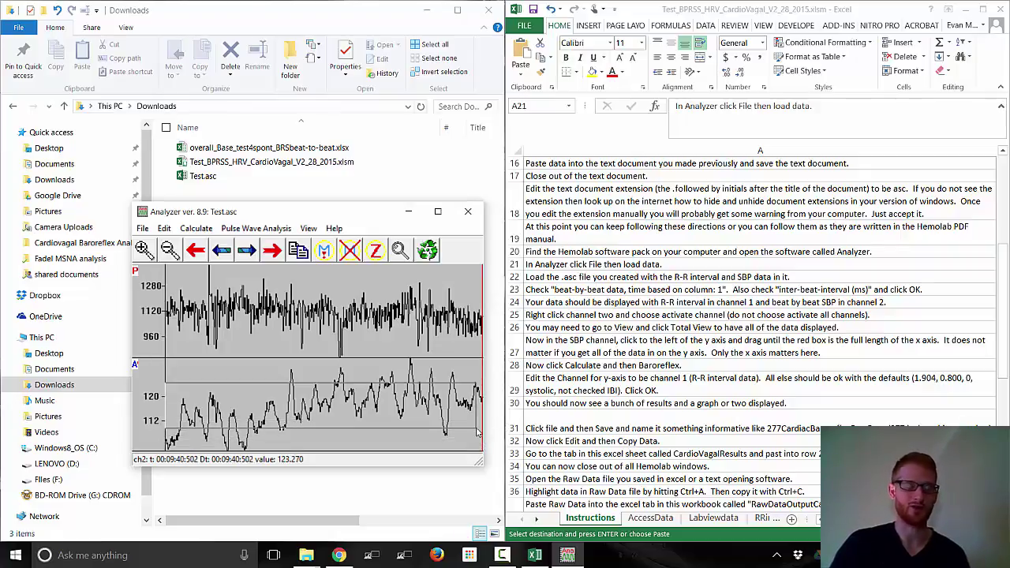
drag(476, 432, 513, 421)
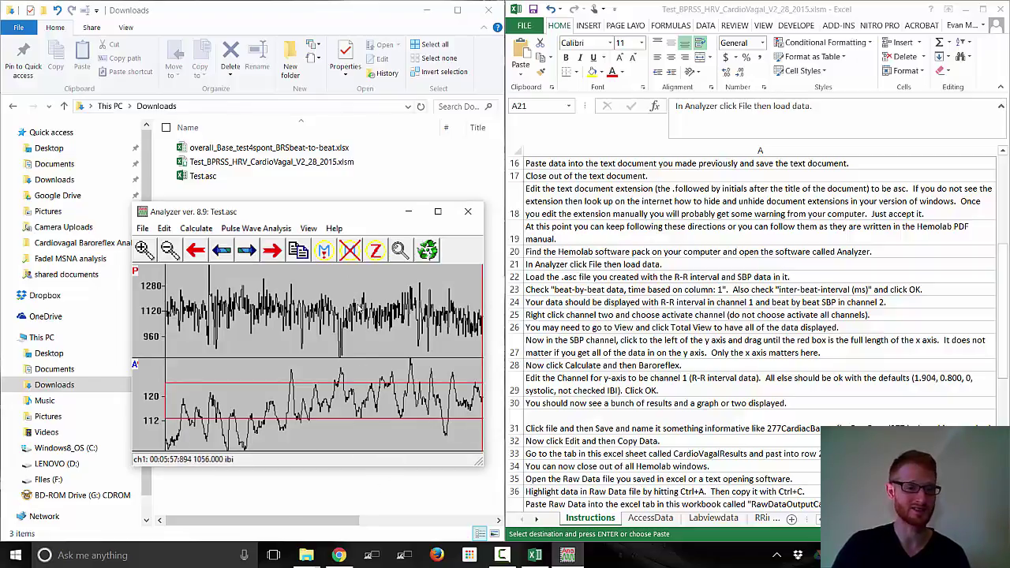
- Consult row 28 of the instructions, then run the Baroreflex calculation in Analyzer with channel 1 for the y-axis and the other defaults kept
click(621, 387)
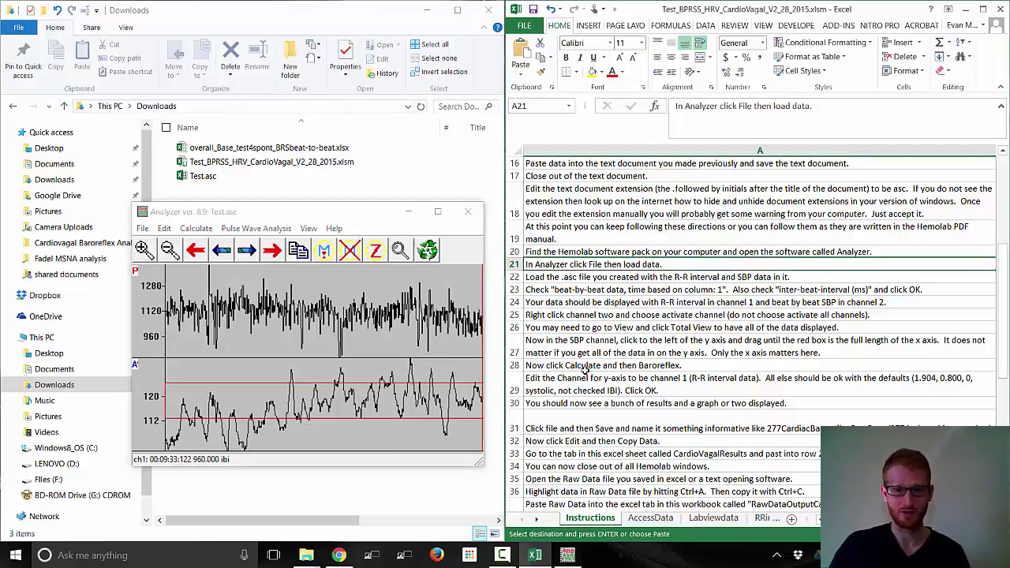
click(593, 365)
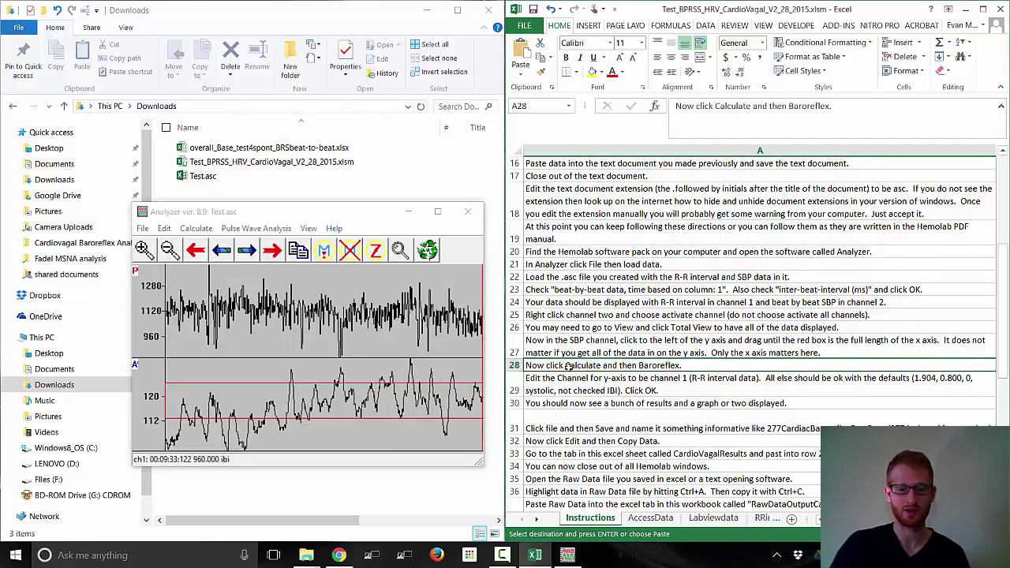
click(194, 228)
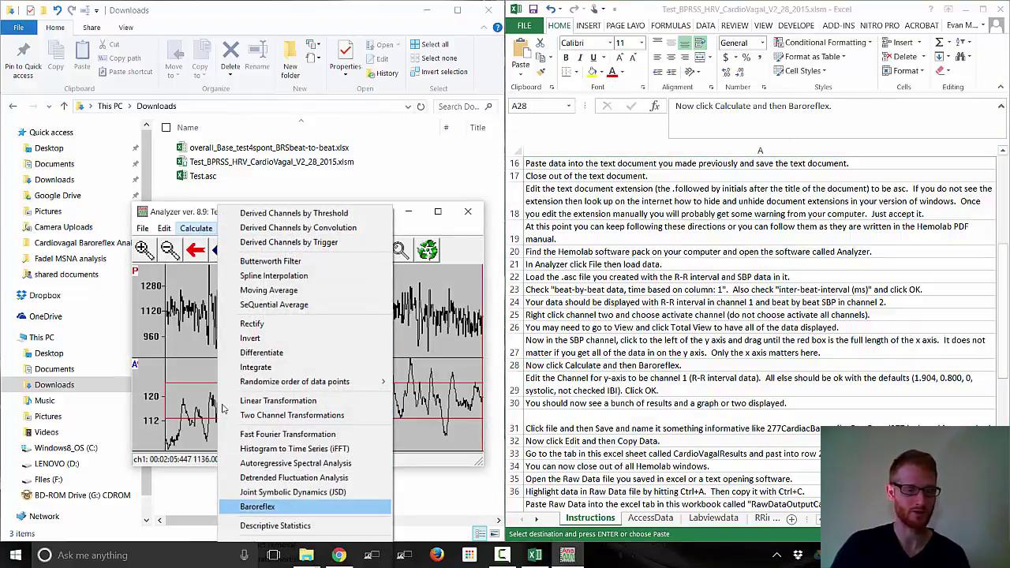
click(274, 509)
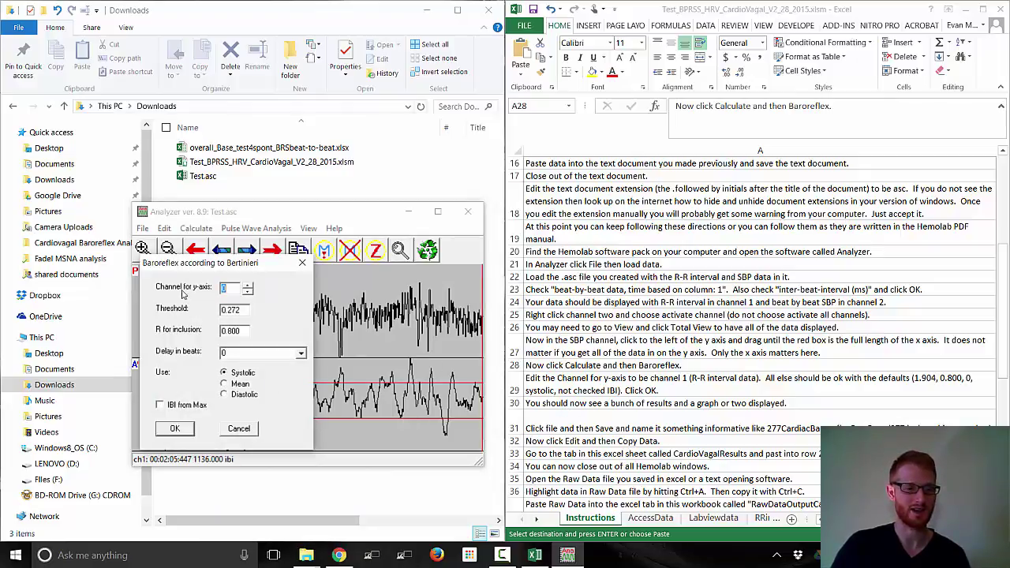
click(248, 287)
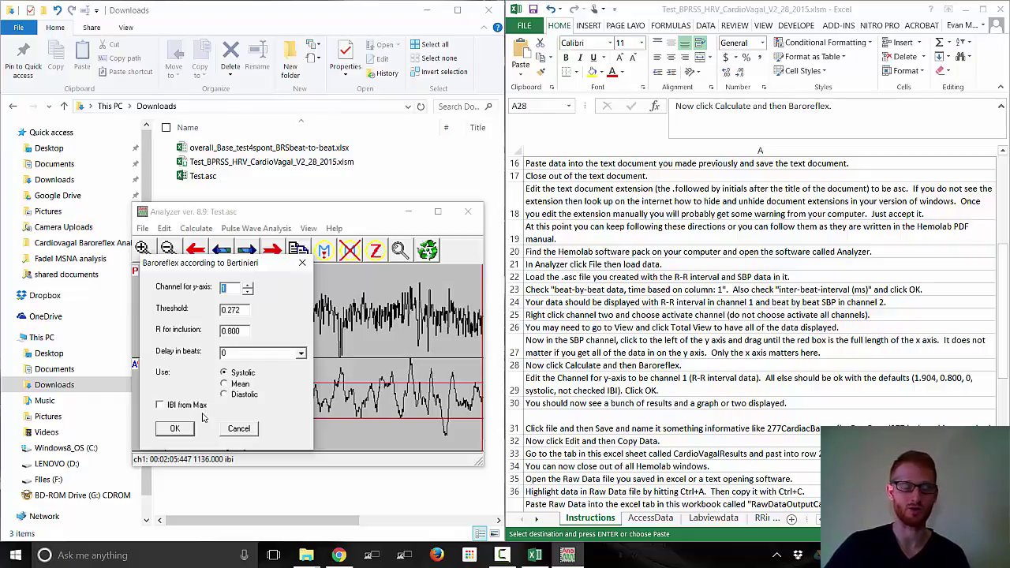
click(176, 429)
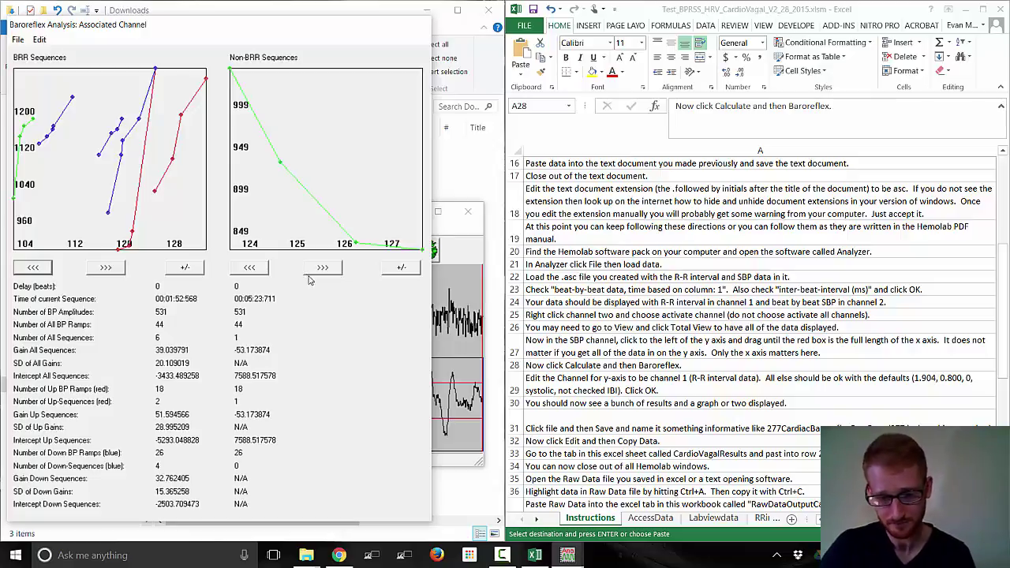
- Read the Instructions sheet's rows 30 and 31 in Excel about the displayed results and saving the raw data
click(630, 369)
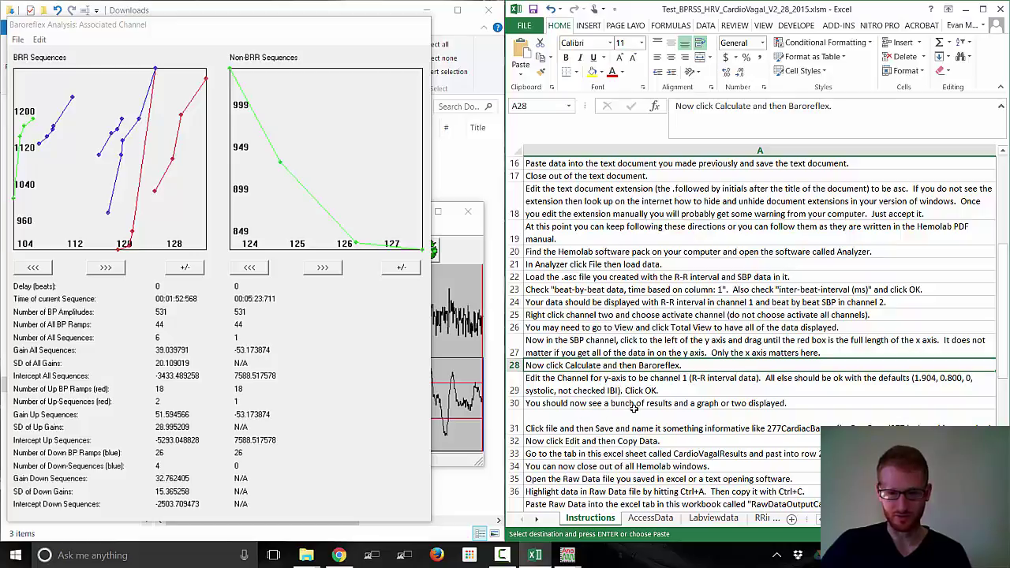
click(634, 403)
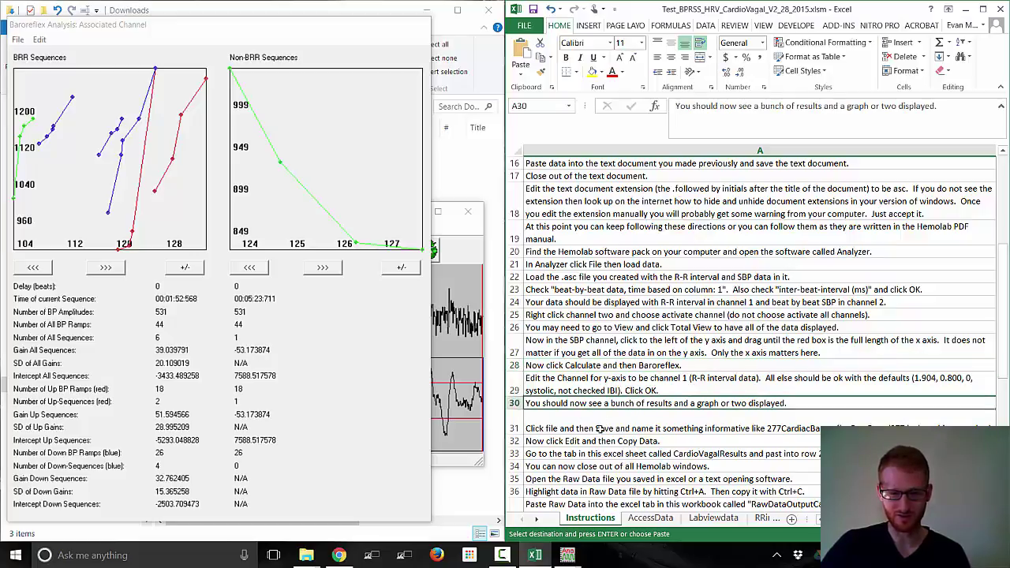
scroll(749, 331, down, 3)
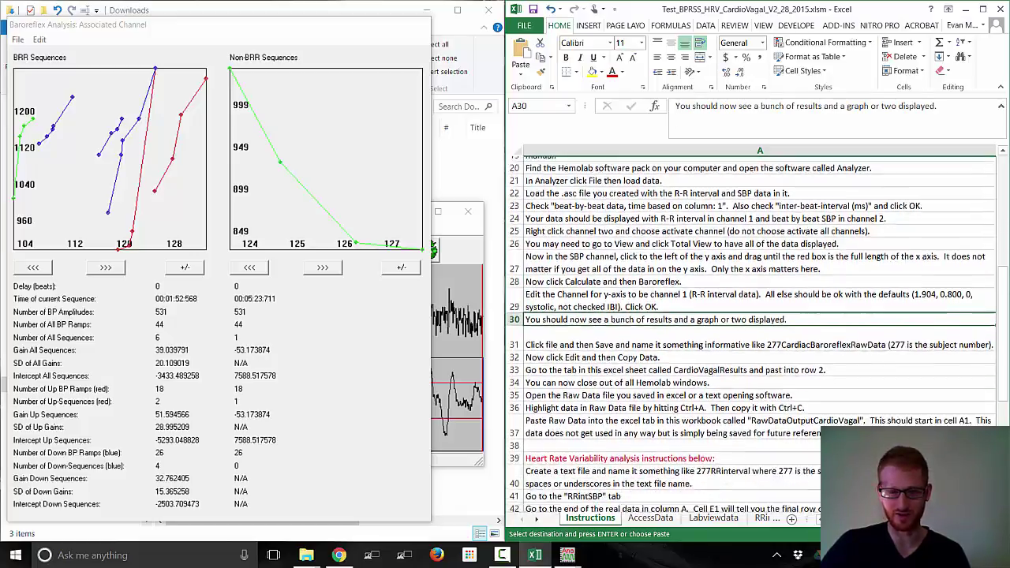
scroll(609, 274, down, 1)
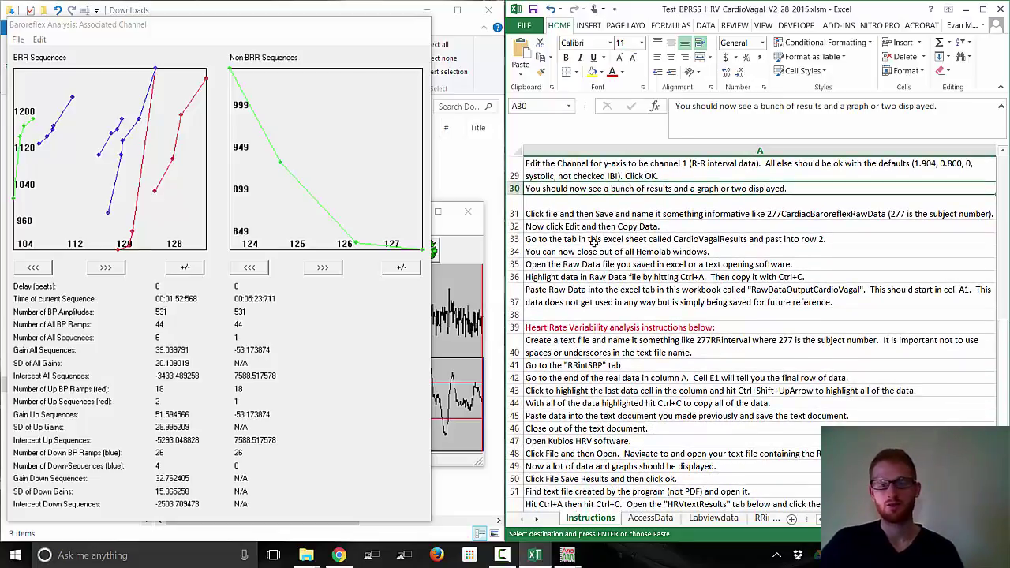
click(576, 212)
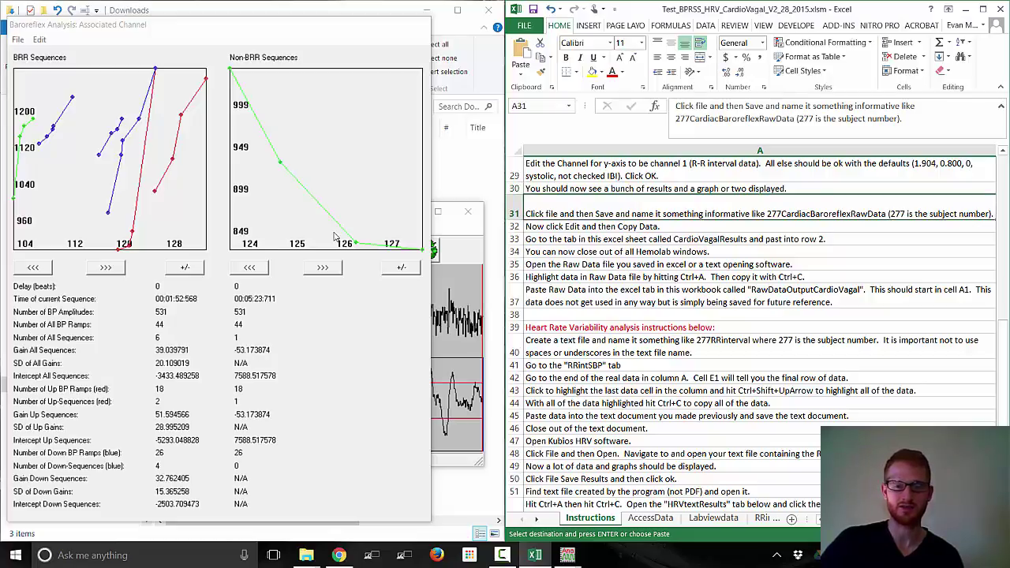
- Save the baroreflex analysis output from Analyzer to the Downloads folder as TestCardiacBaroreflexRawData
click(21, 43)
click(19, 40)
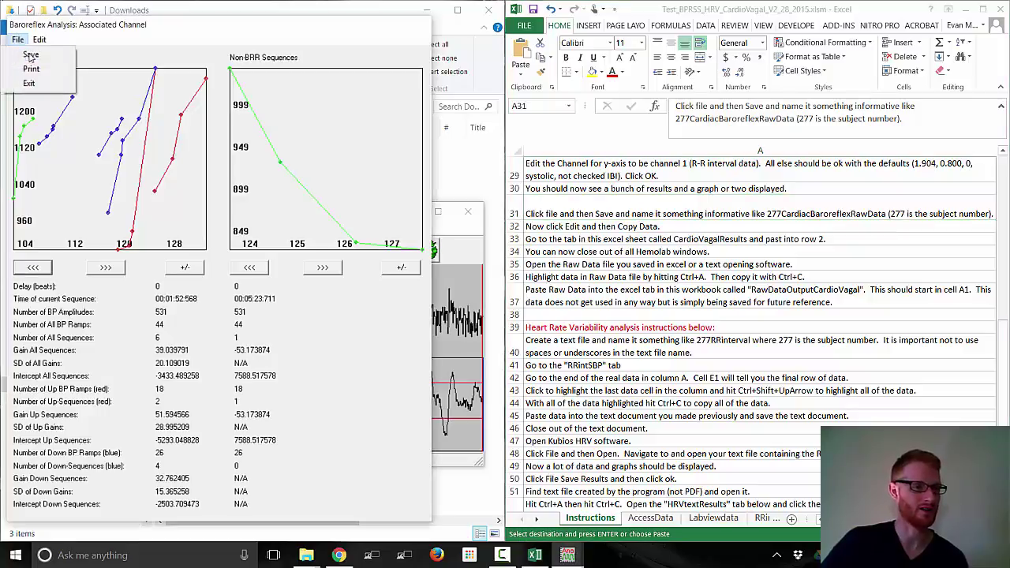
click(29, 52)
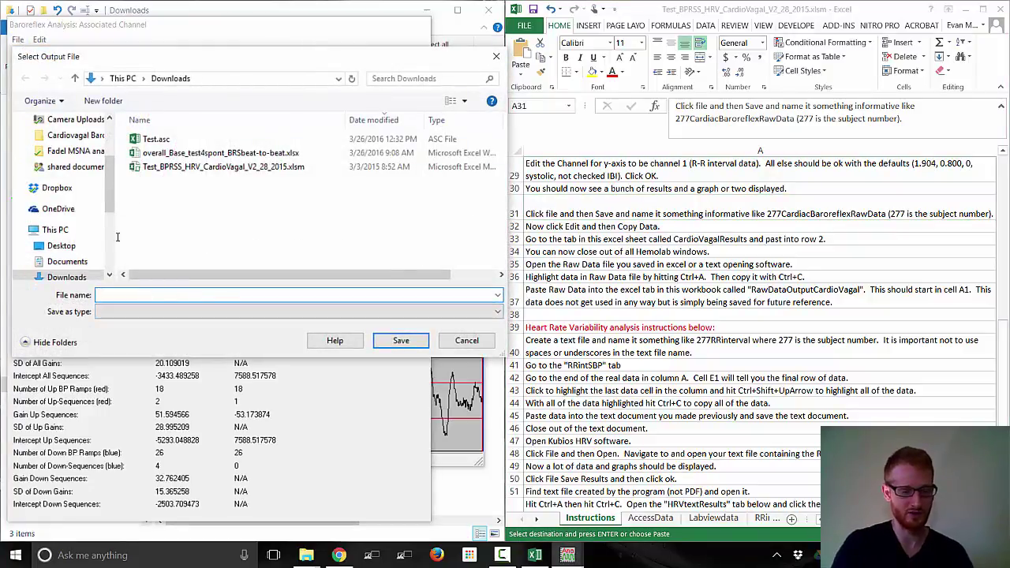
text(Test)
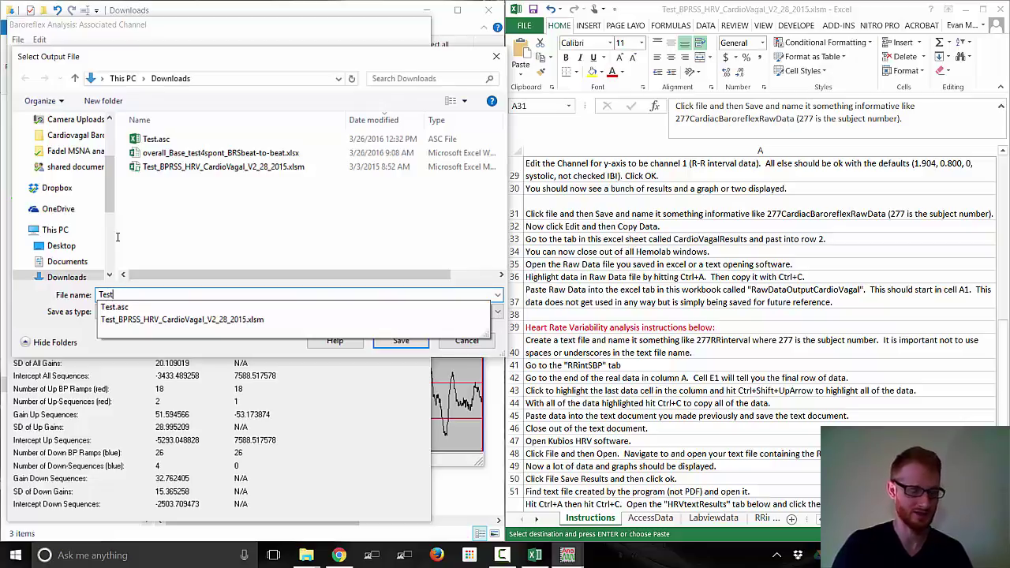
text(C)
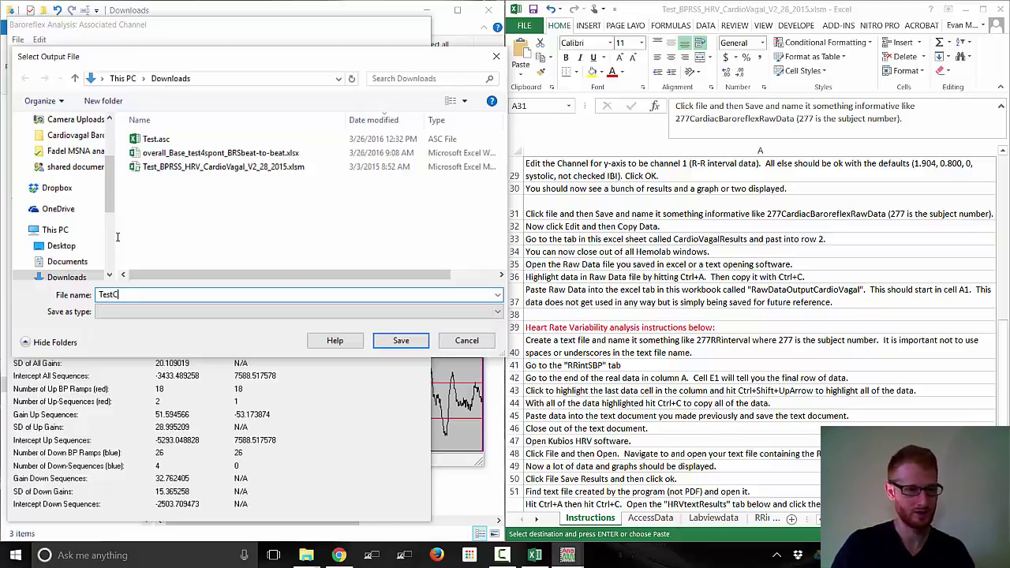
text(ardiacB)
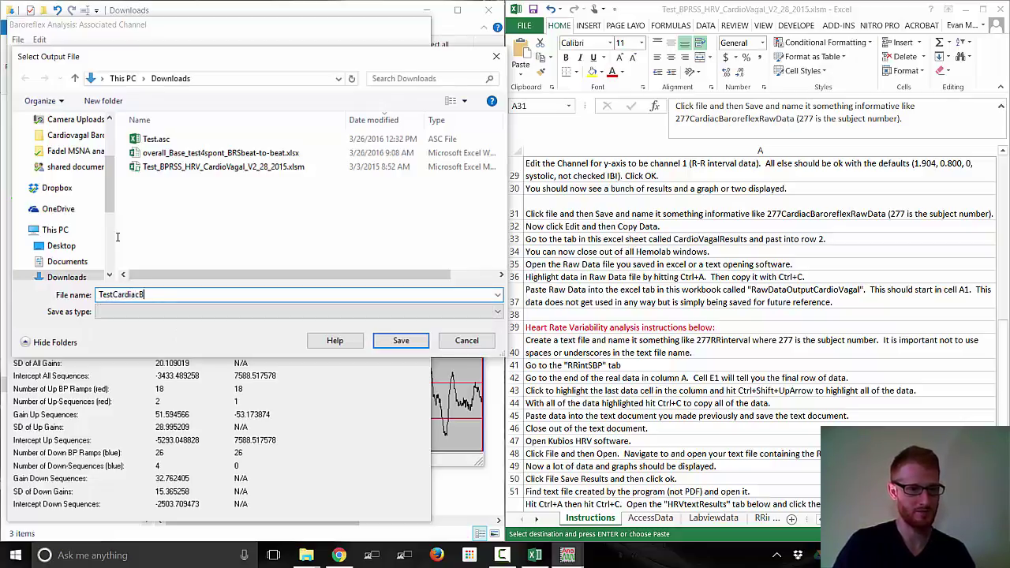
text(aroreflex)
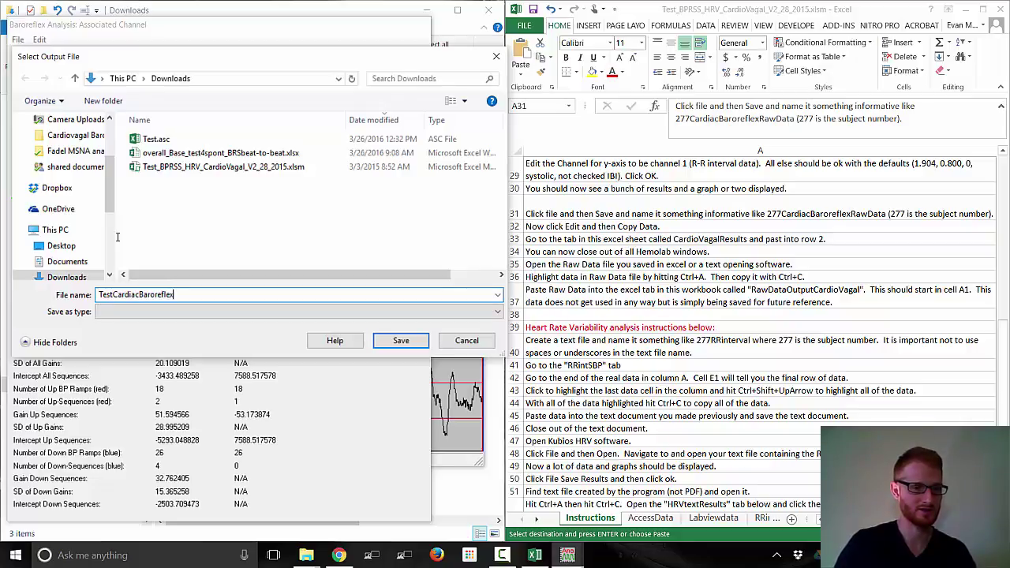
text(RawData)
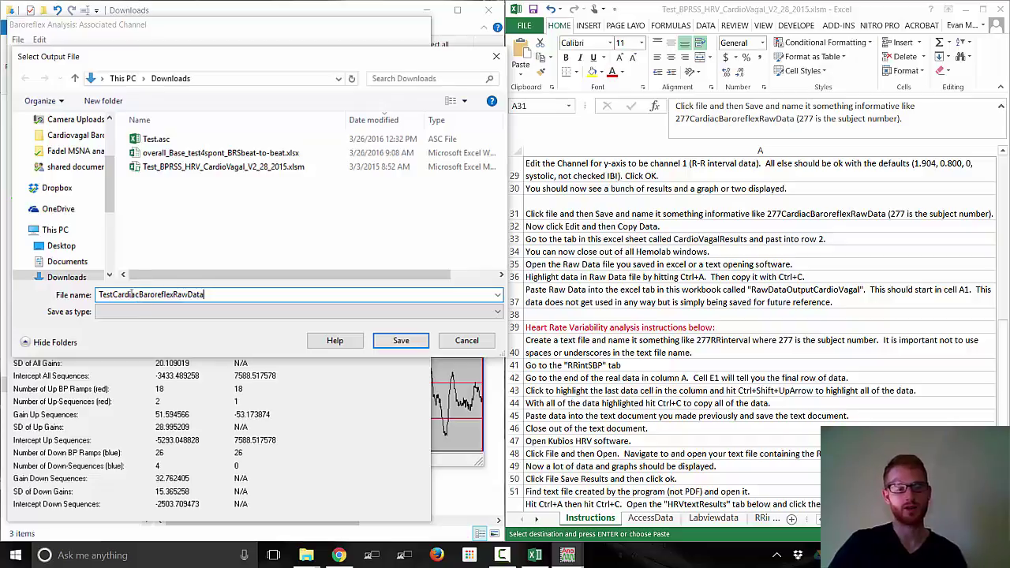
click(402, 341)
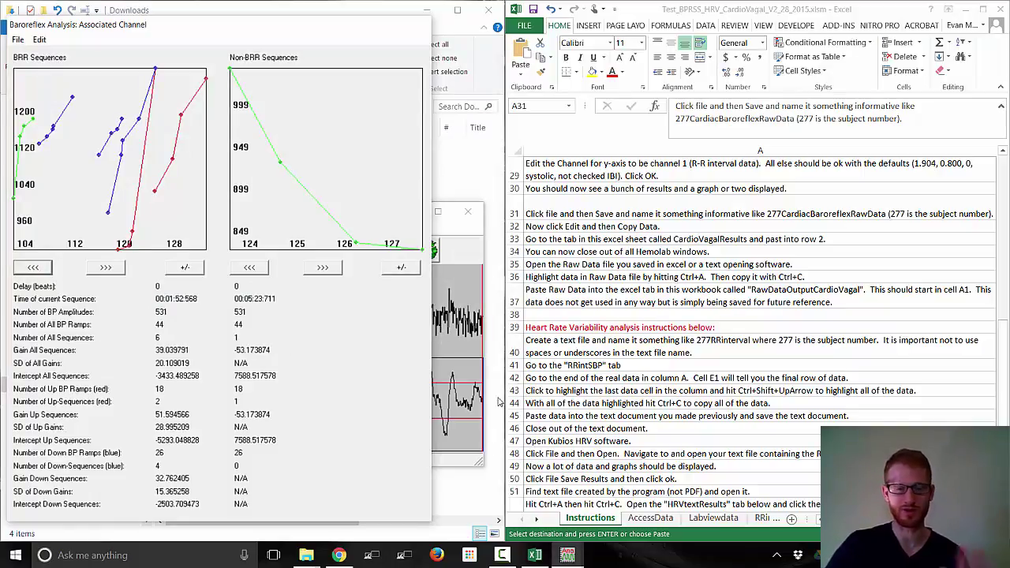
- Check row 37 of the instructions on storing the raw data, then copy the result data from the Baroreflex Analysis window
click(585, 300)
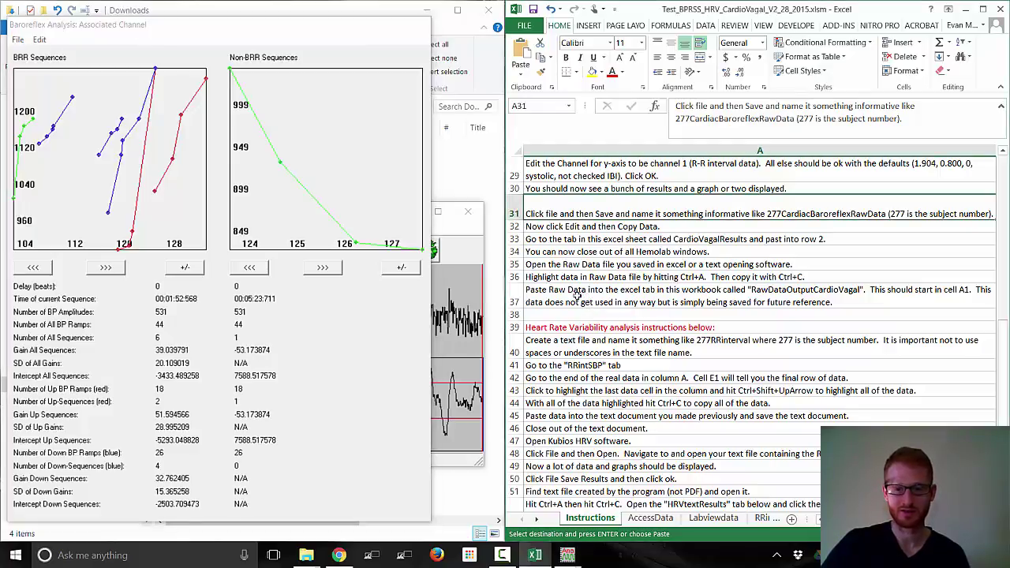
click(577, 295)
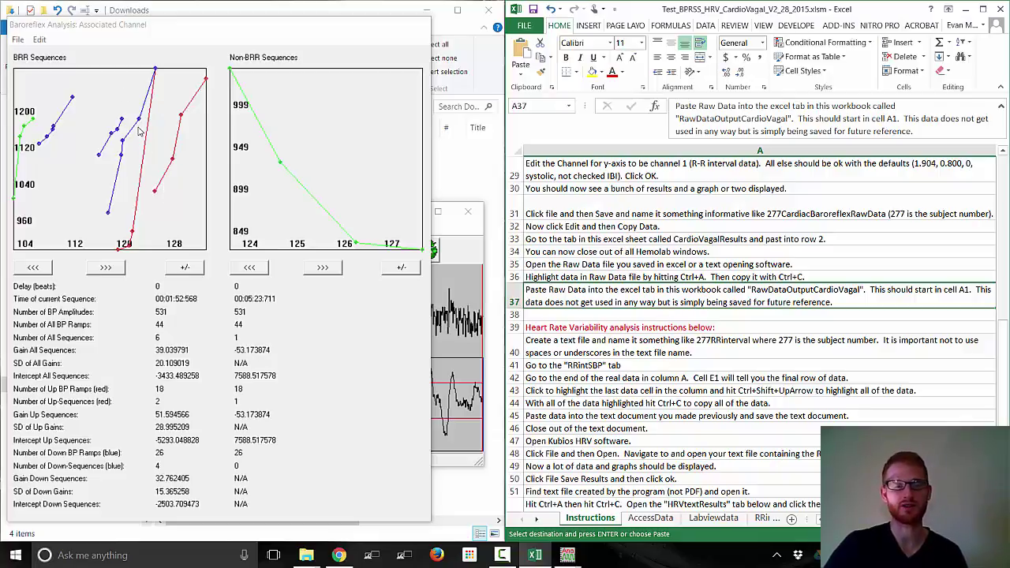
click(44, 41)
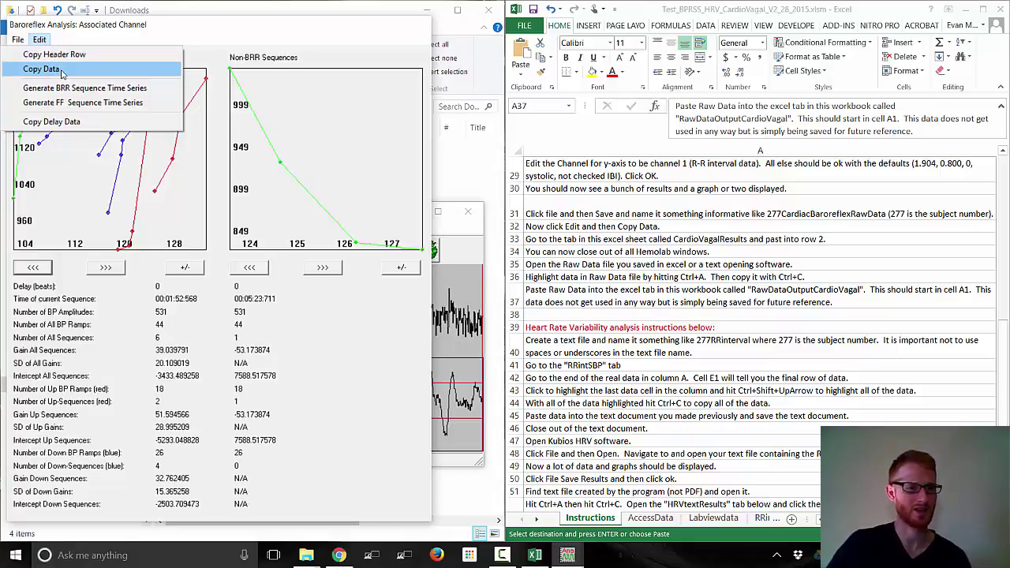
click(62, 71)
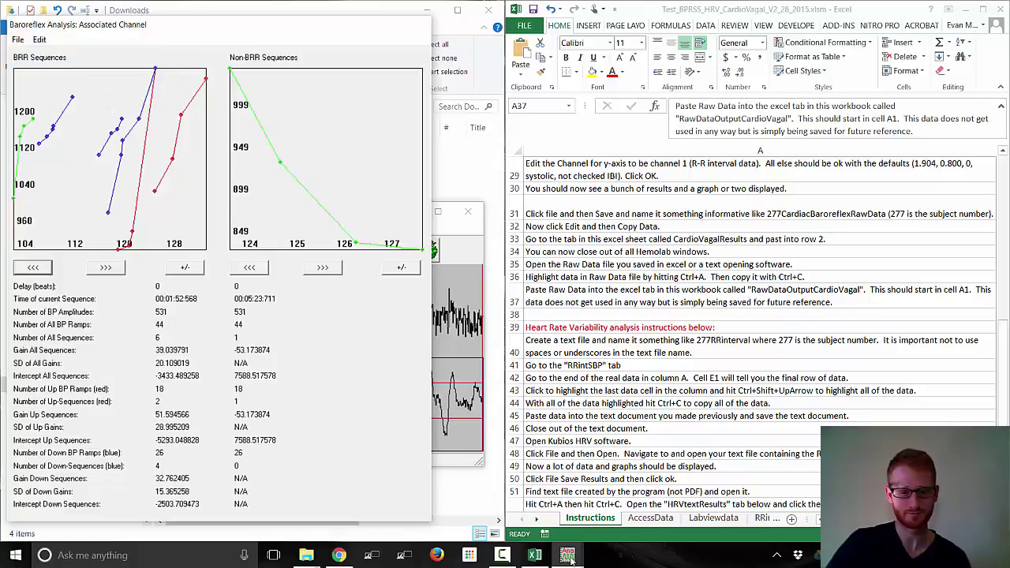
- Switch to Excel, reread row 37 of the instructions and open the RawDataOutputCarioVagal sheet
mouse_move(535, 559)
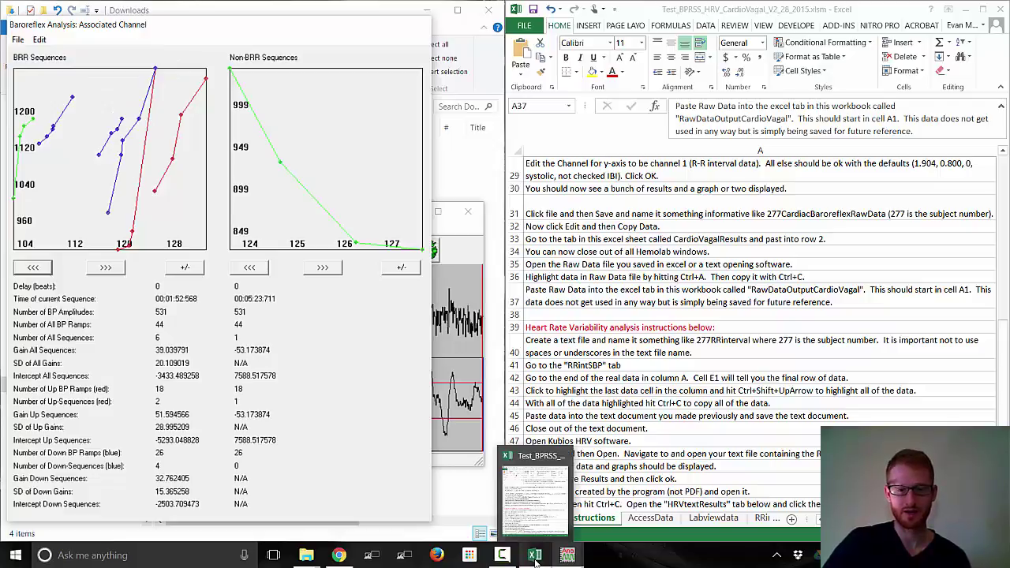
click(535, 557)
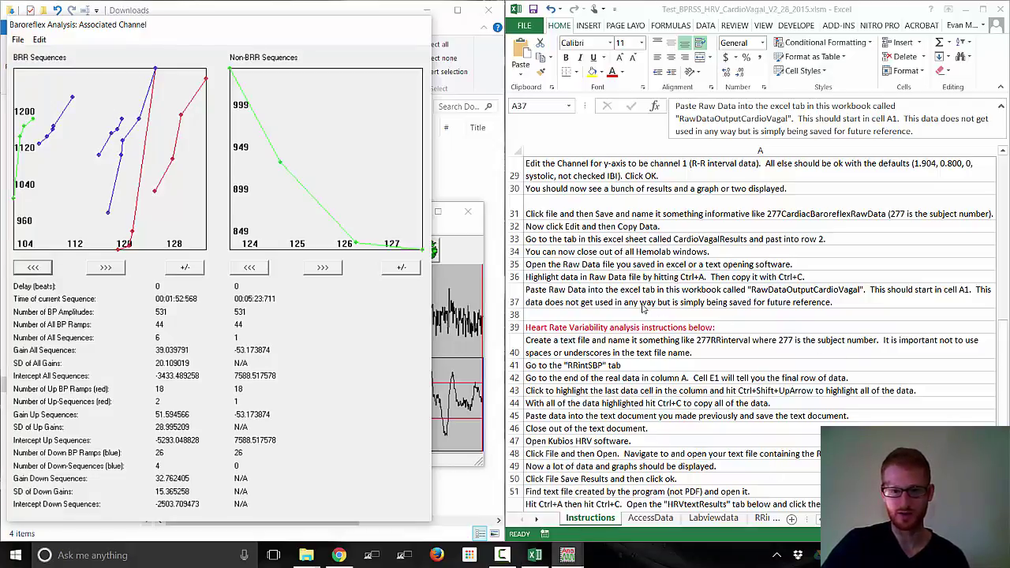
click(774, 295)
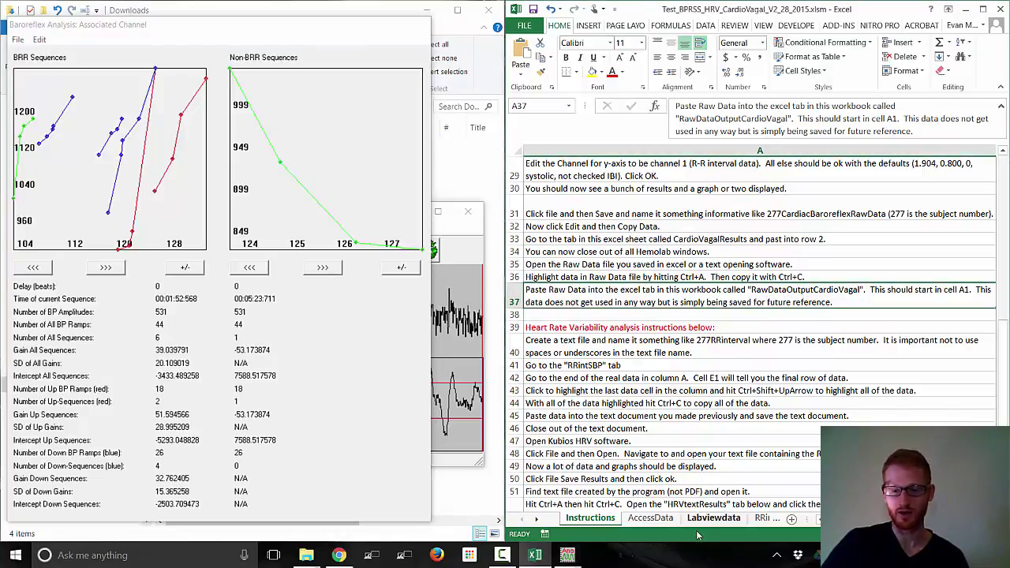
click(540, 520)
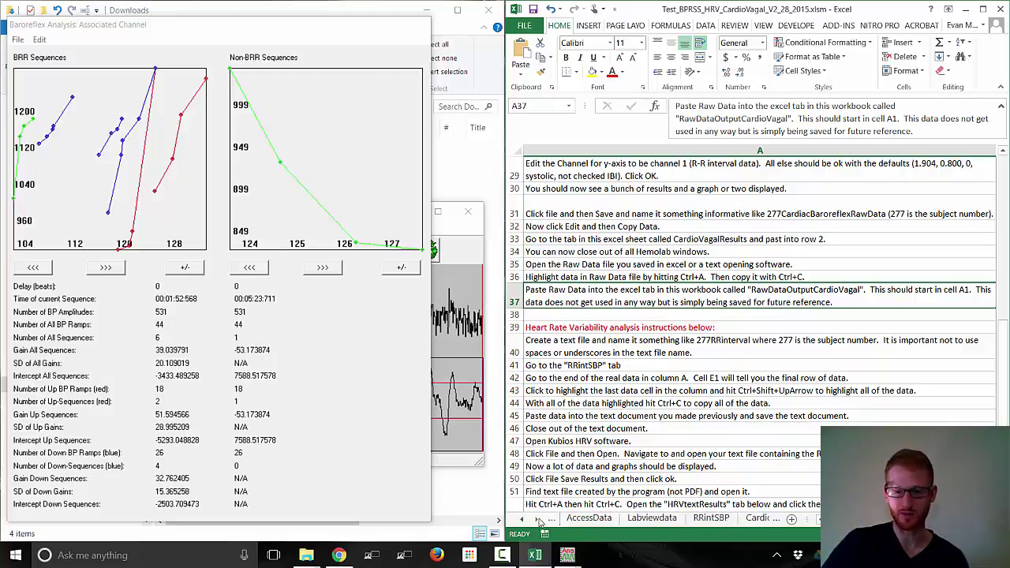
click(539, 521)
click(540, 520)
click(539, 520)
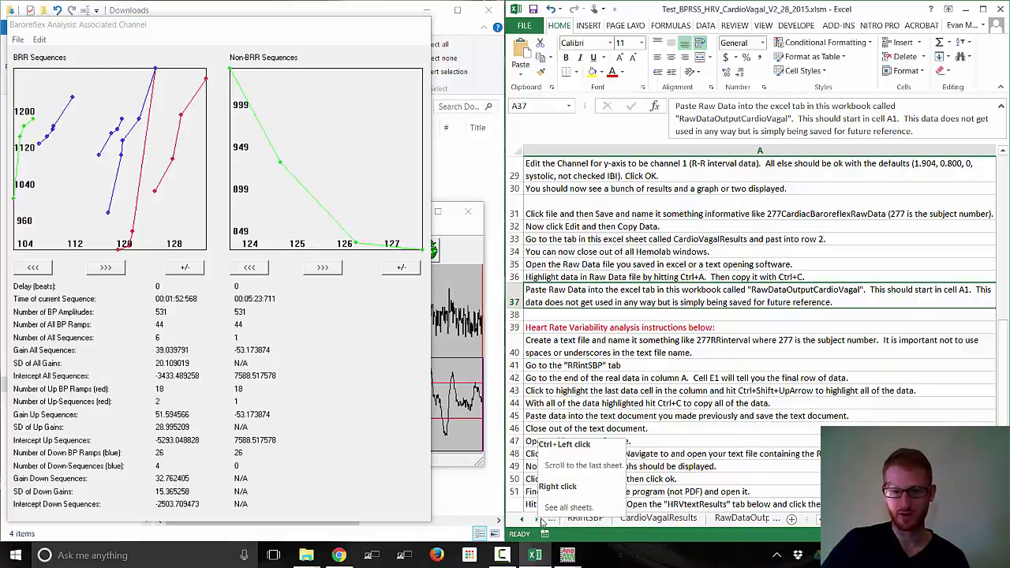
click(745, 518)
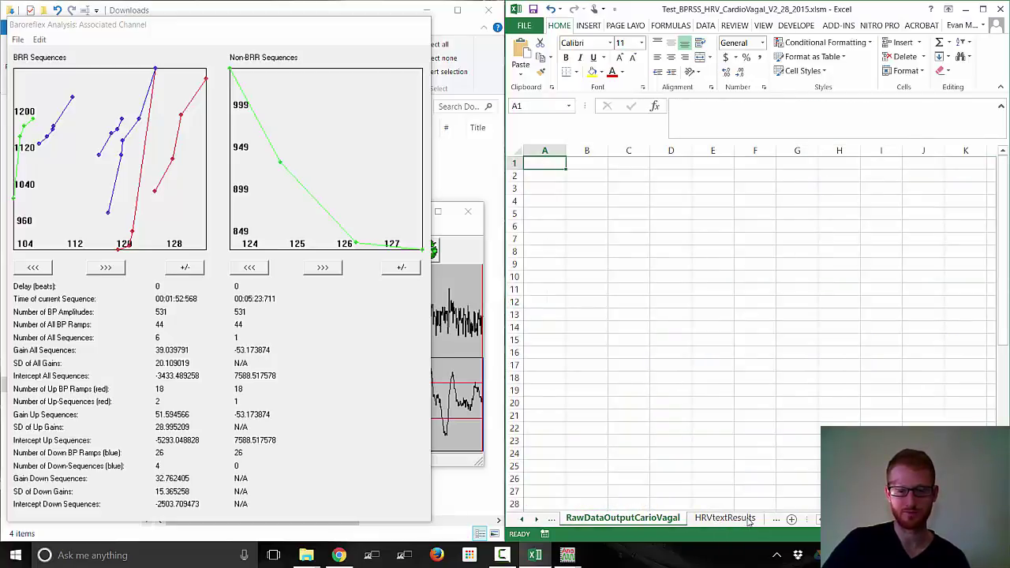
- Return to the Instructions sheet to recheck where the copied results belong
click(523, 520)
click(522, 519)
click(522, 520)
click(522, 519)
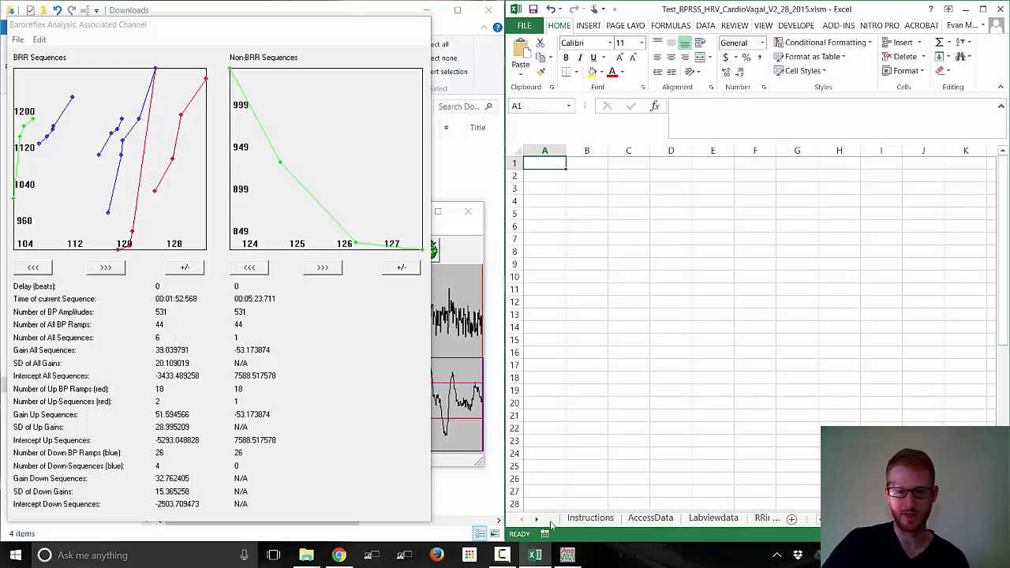
click(590, 518)
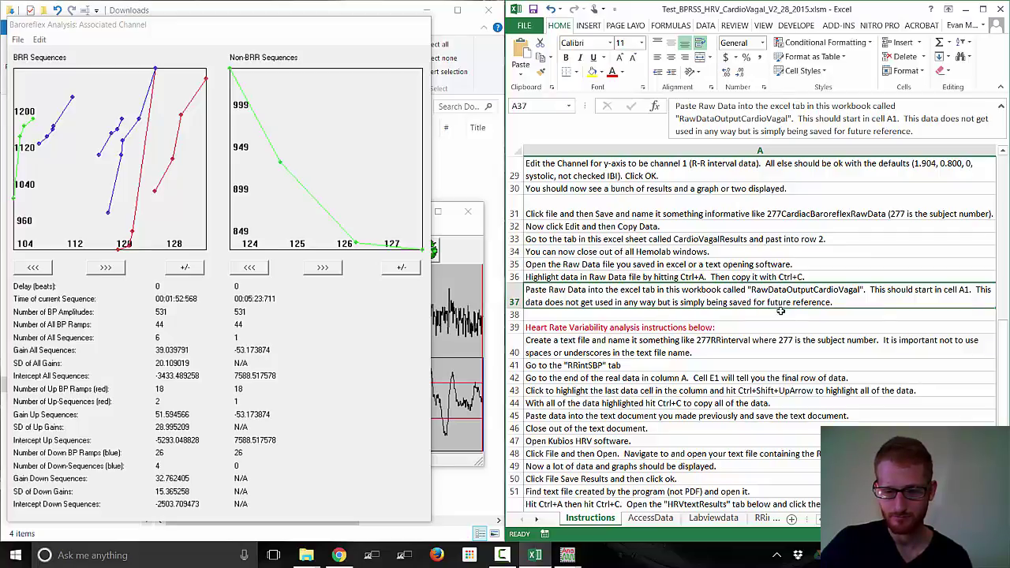
- Paste the copied baroreflex results into the CardioVagalResults sheet starting at cell A2 and look across the pasted columns
click(535, 521)
click(536, 521)
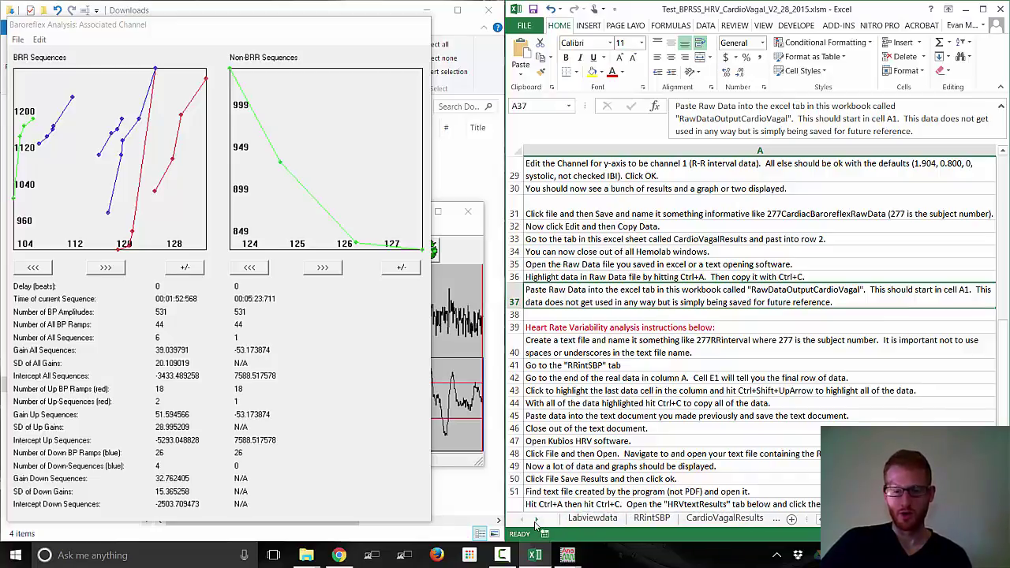
click(722, 518)
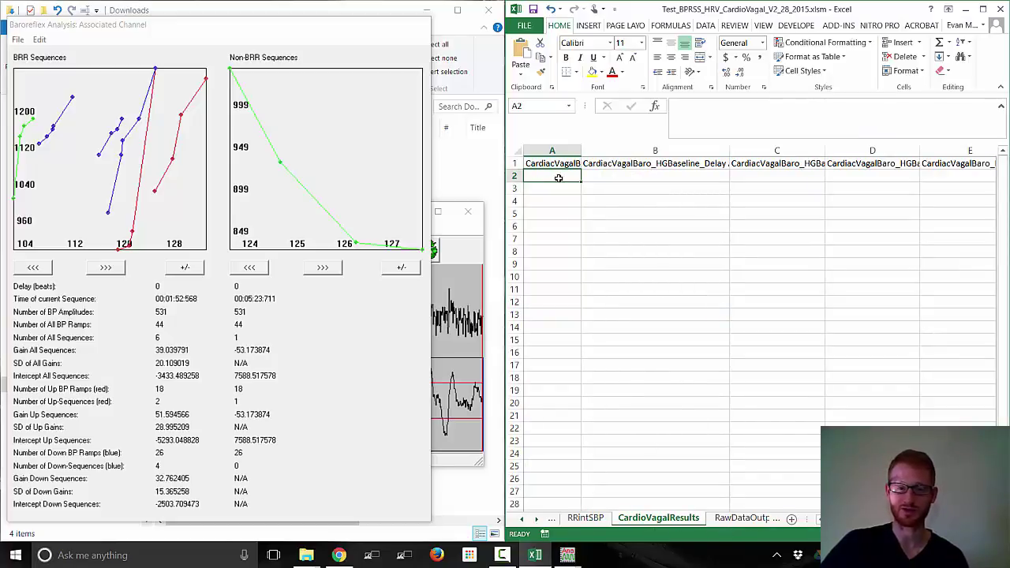
key(ctrl+v)
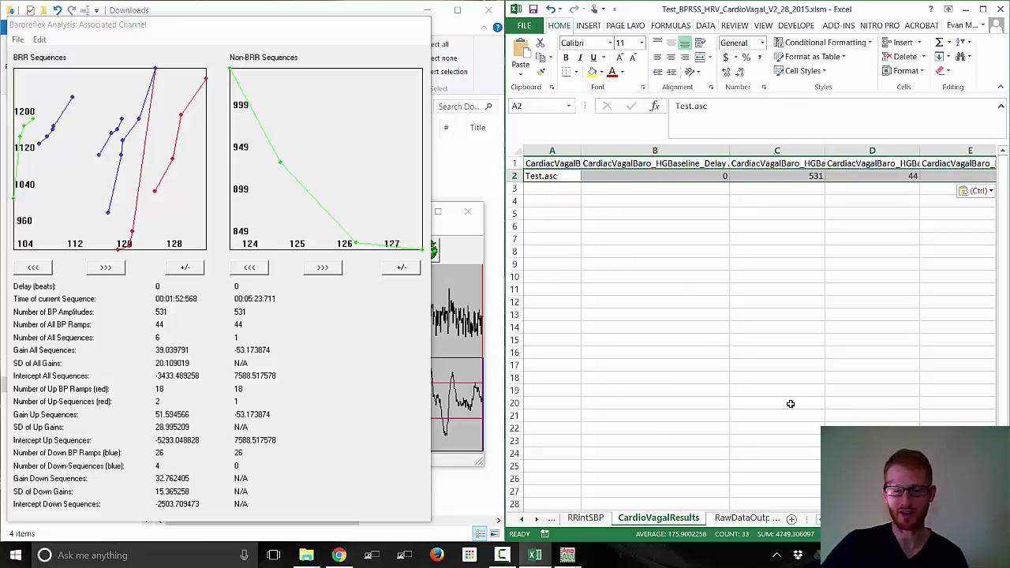
scroll(757, 315, right, 3)
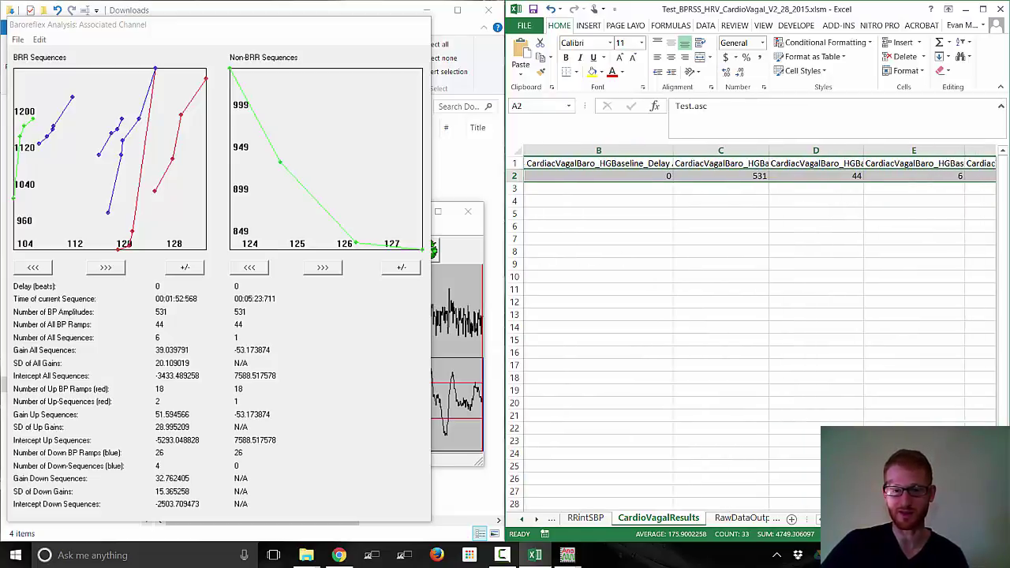
scroll(758, 315, right, 5)
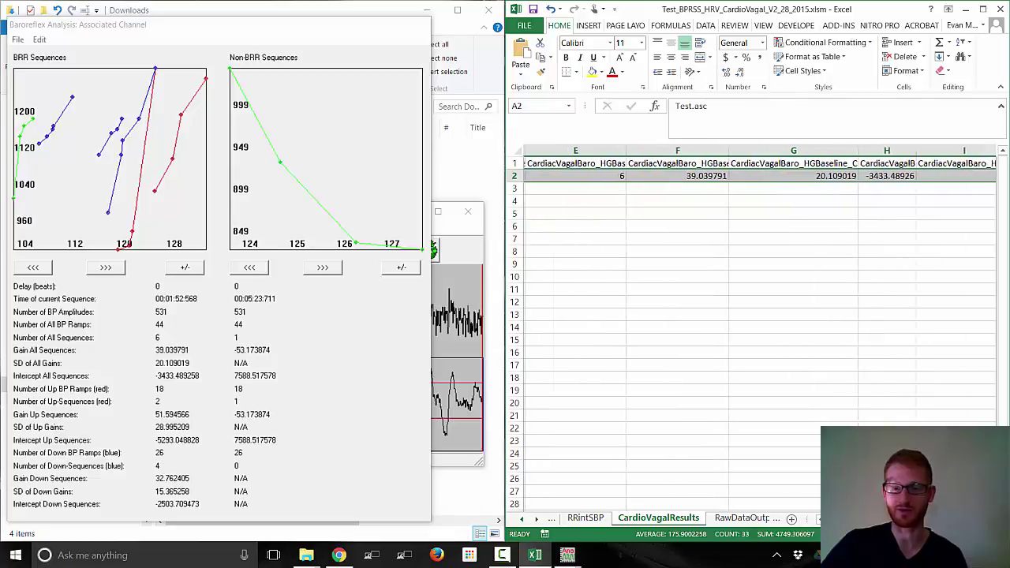
scroll(758, 315, right, 1)
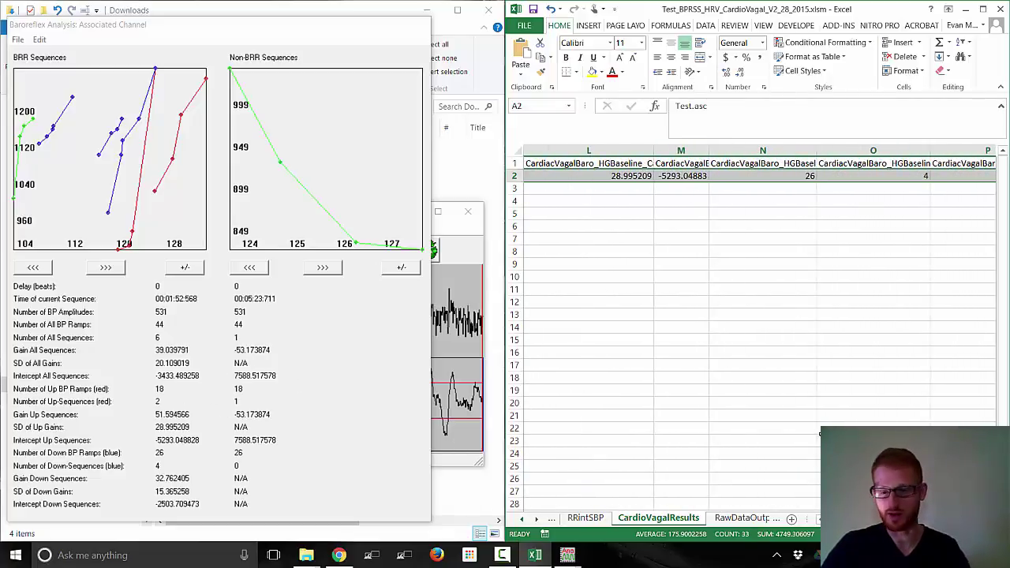
scroll(757, 316, left, 8)
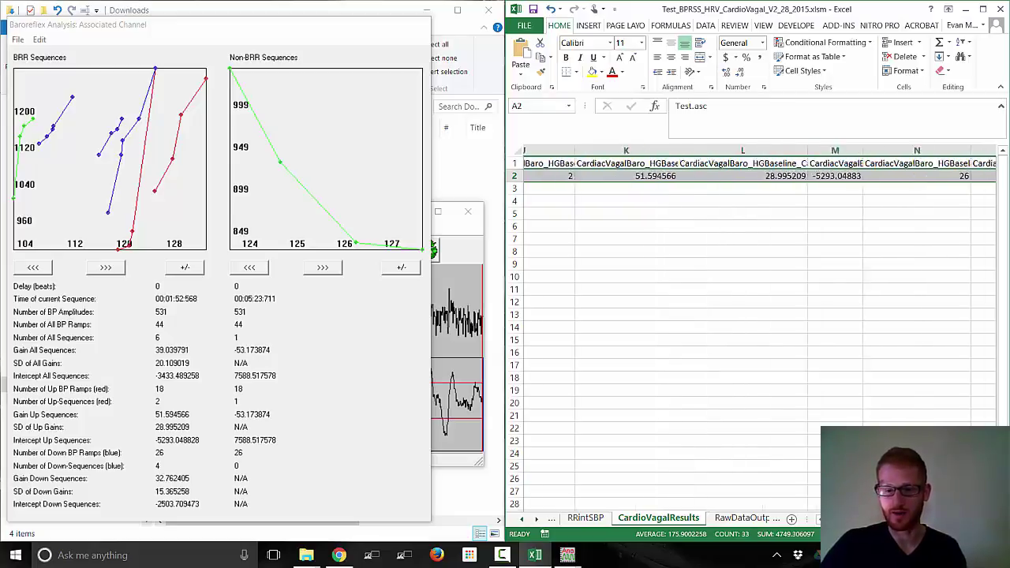
- Open the RawDataOutputCarioVagal sheet, then close the Baroreflex Analysis results and the Analyzer window for Test.asc
click(730, 519)
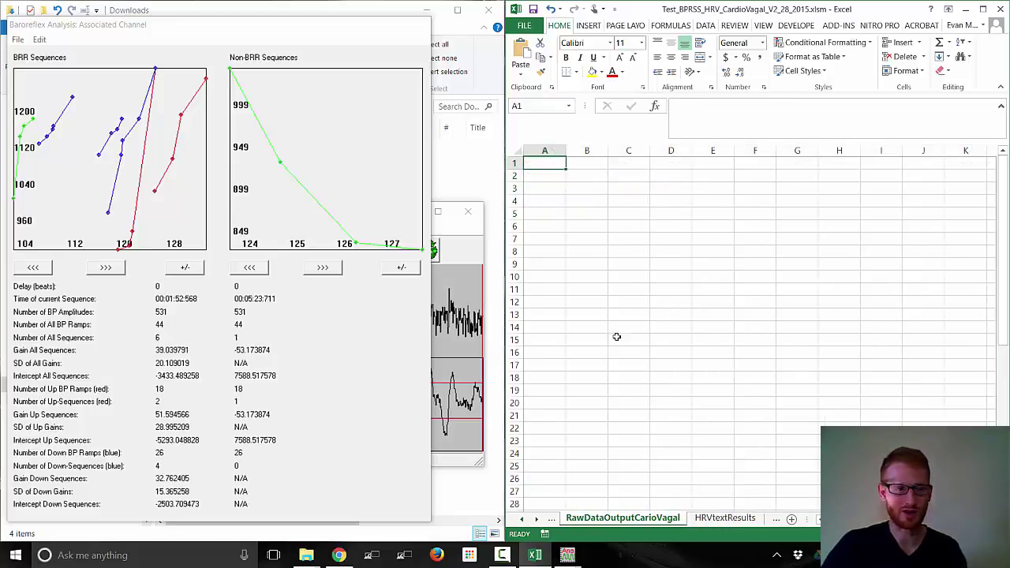
click(146, 27)
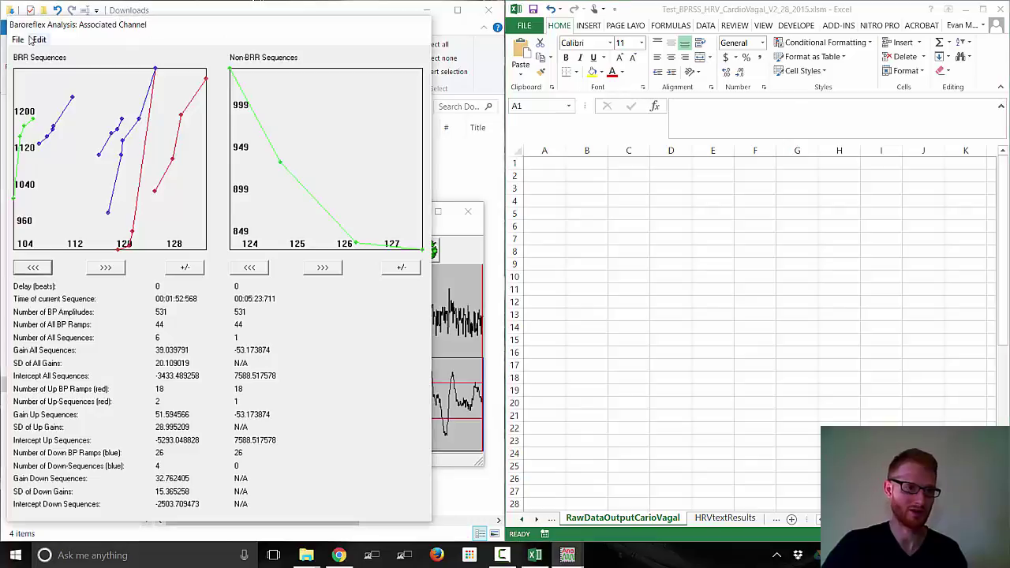
click(17, 40)
click(29, 83)
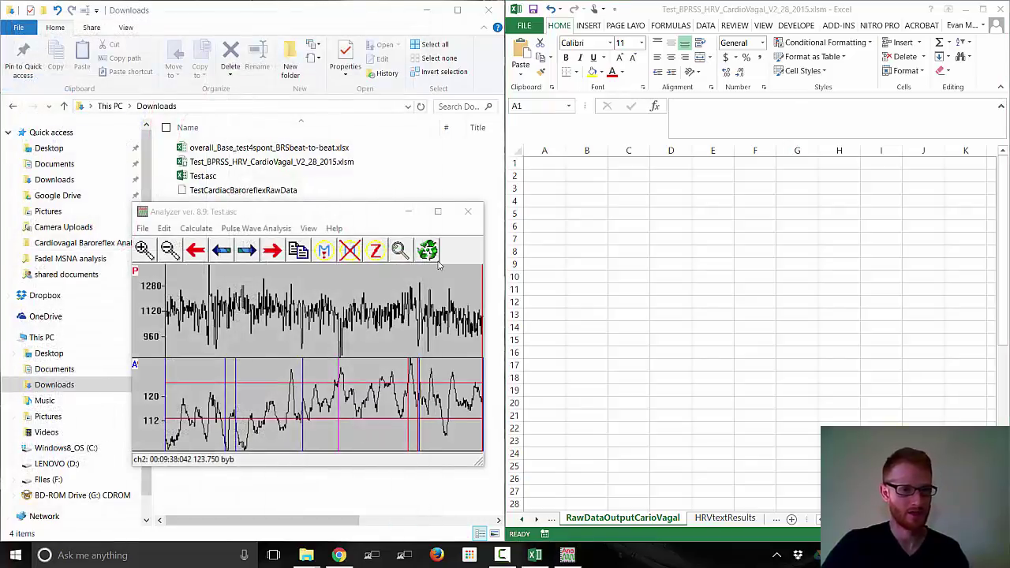
click(468, 212)
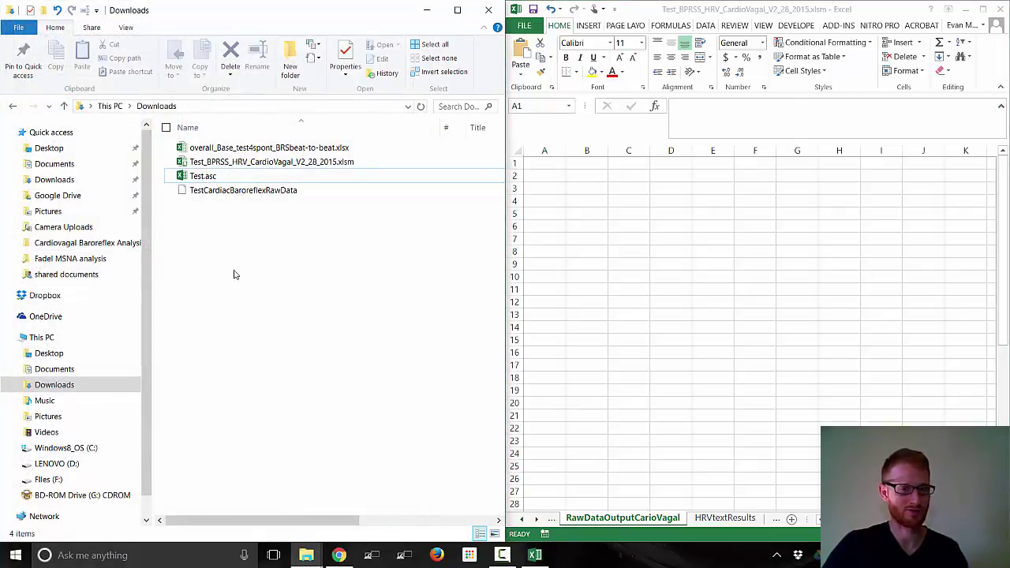
- Open TestCardiacBaroreflexRawData from Downloads with Excel (desktop) despite the format mismatch, and place it beside the template workbook
click(244, 196)
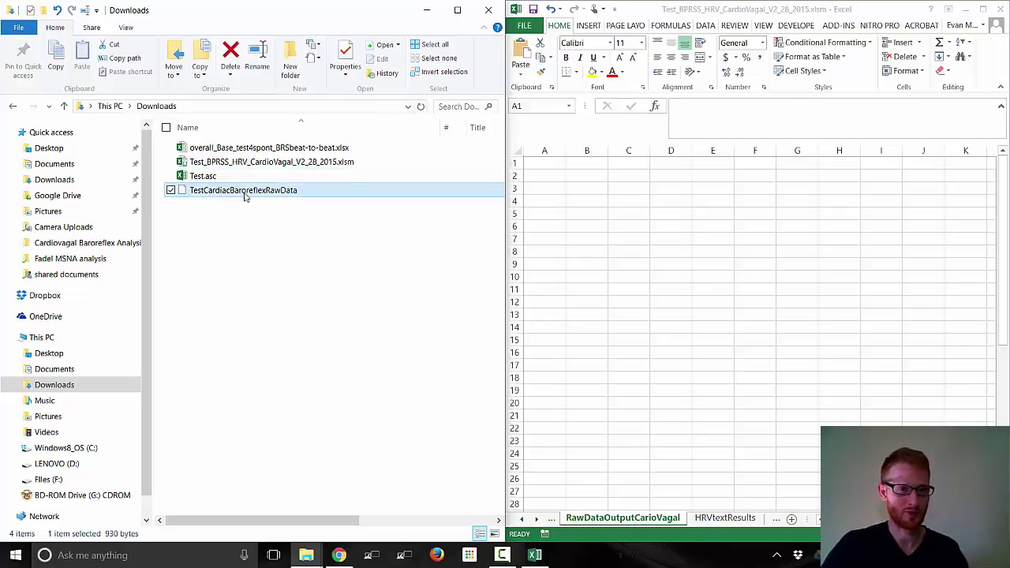
double_click(243, 196)
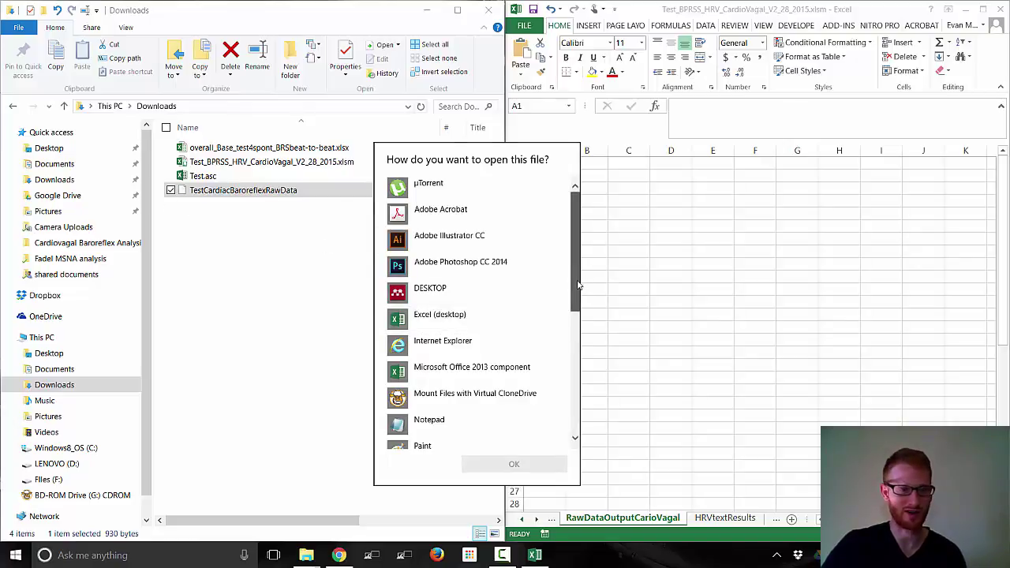
scroll(578, 281, down, 1)
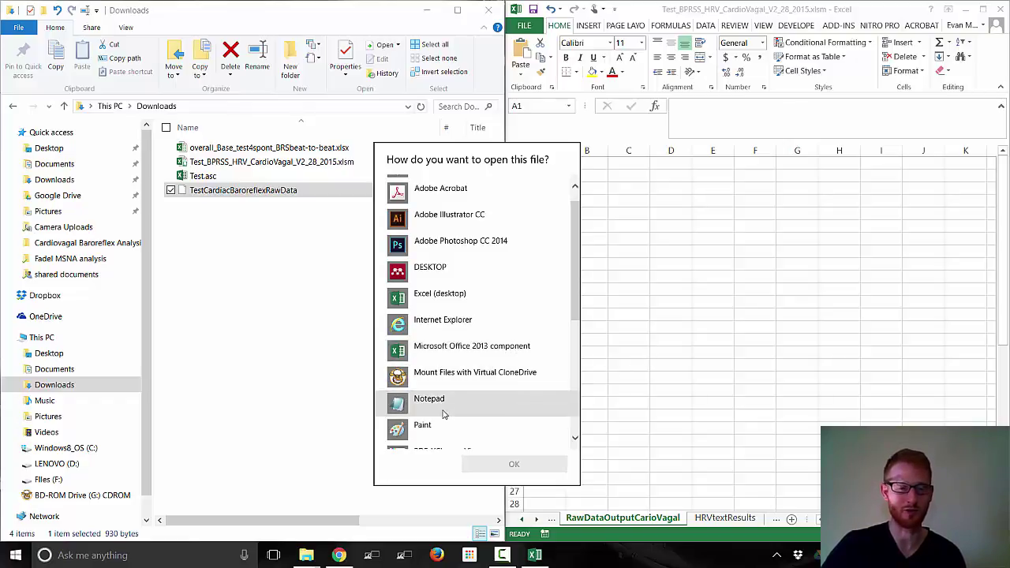
click(450, 305)
click(522, 465)
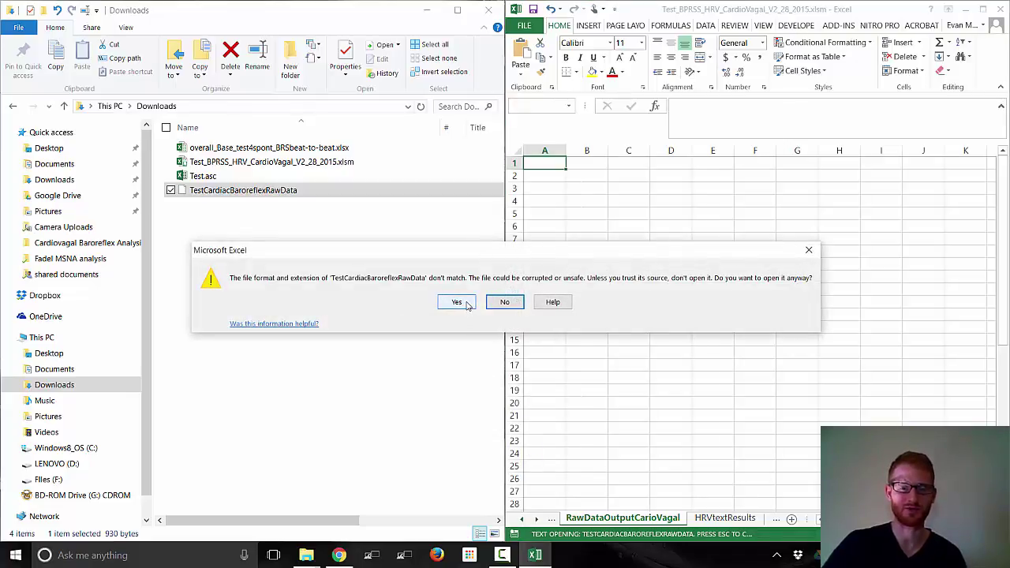
click(457, 303)
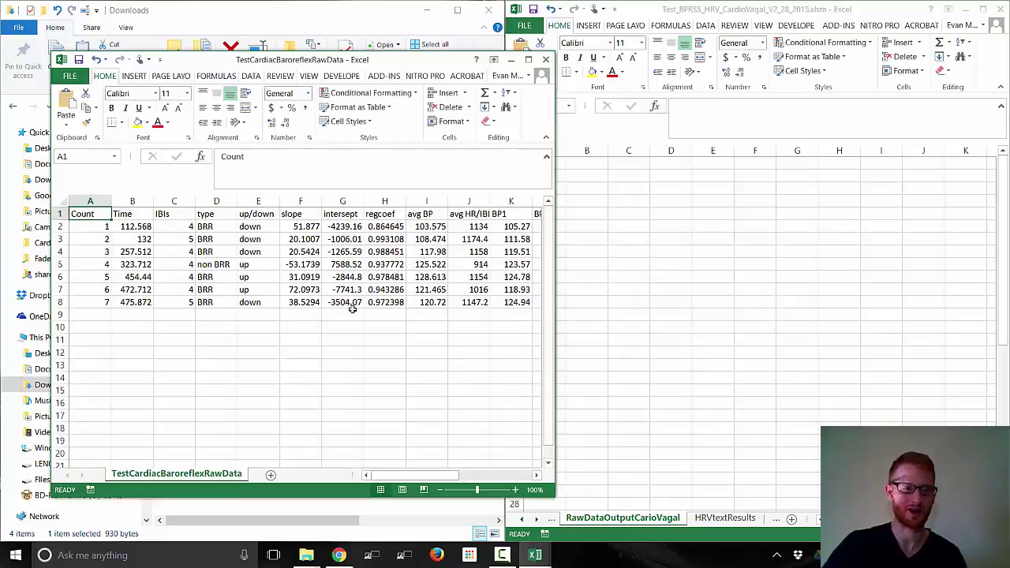
drag(355, 61, 2, 168)
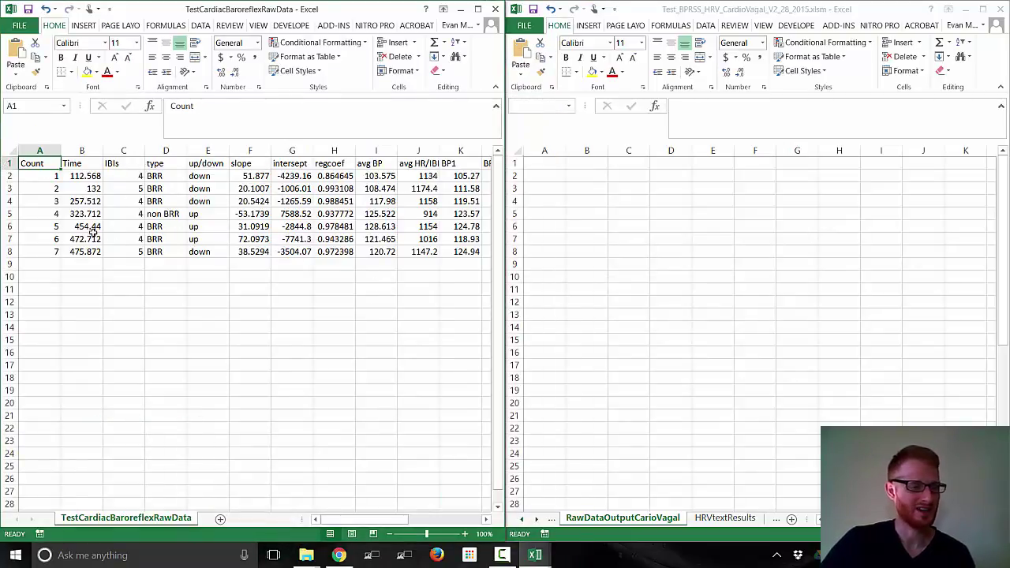
- Examine the sequence rows in the raw data file, including the beat-by-beat blood pressure values in columns BP1 to BP5
drag(9, 176, 12, 251)
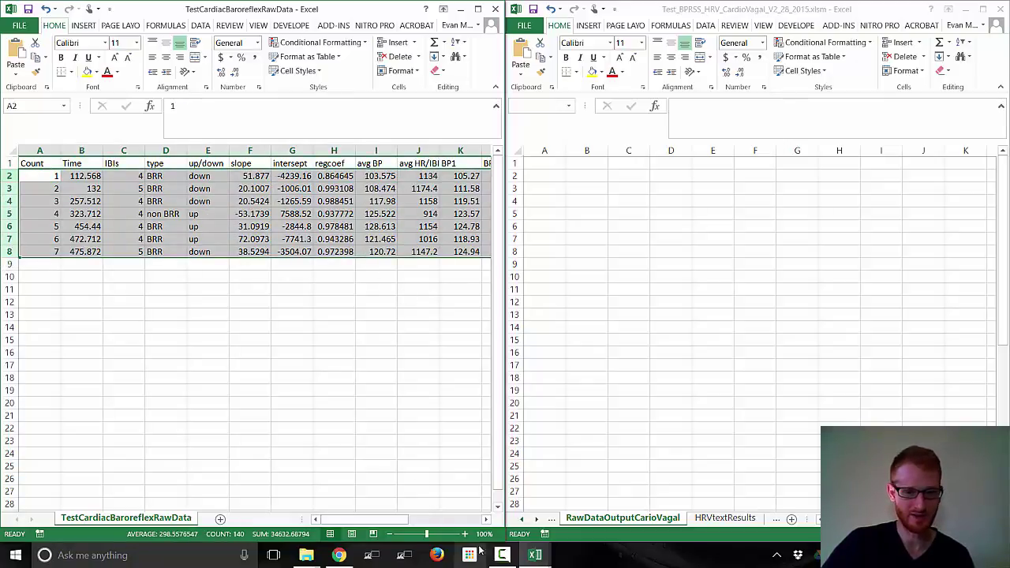
click(435, 429)
click(486, 520)
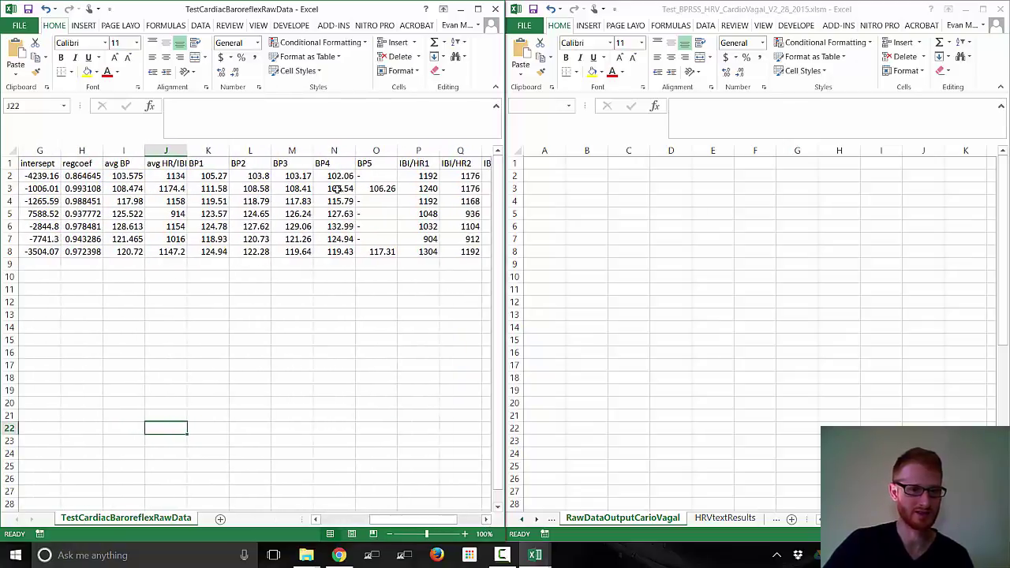
click(217, 164)
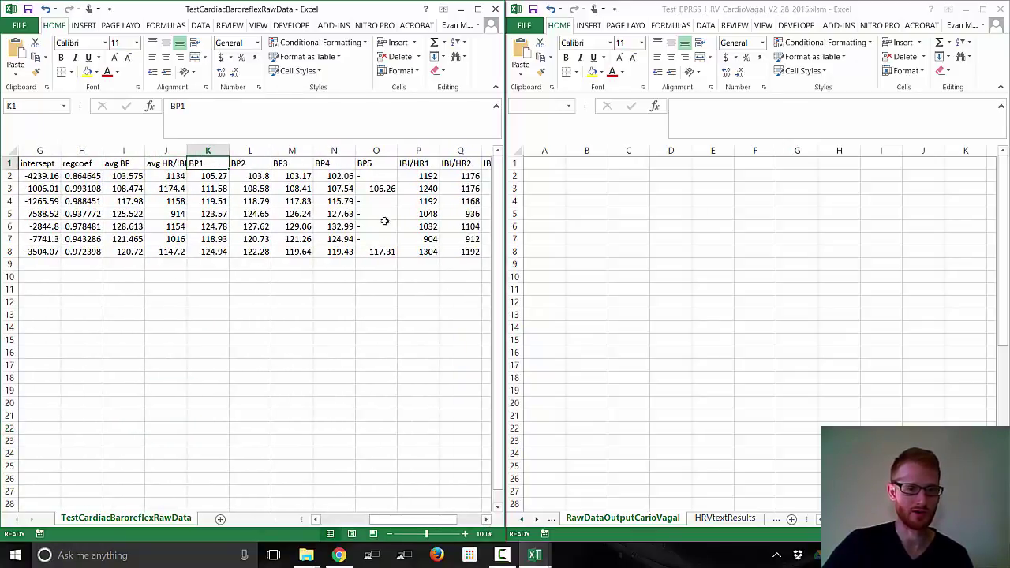
drag(207, 188, 371, 188)
drag(214, 176, 334, 175)
drag(219, 200, 334, 201)
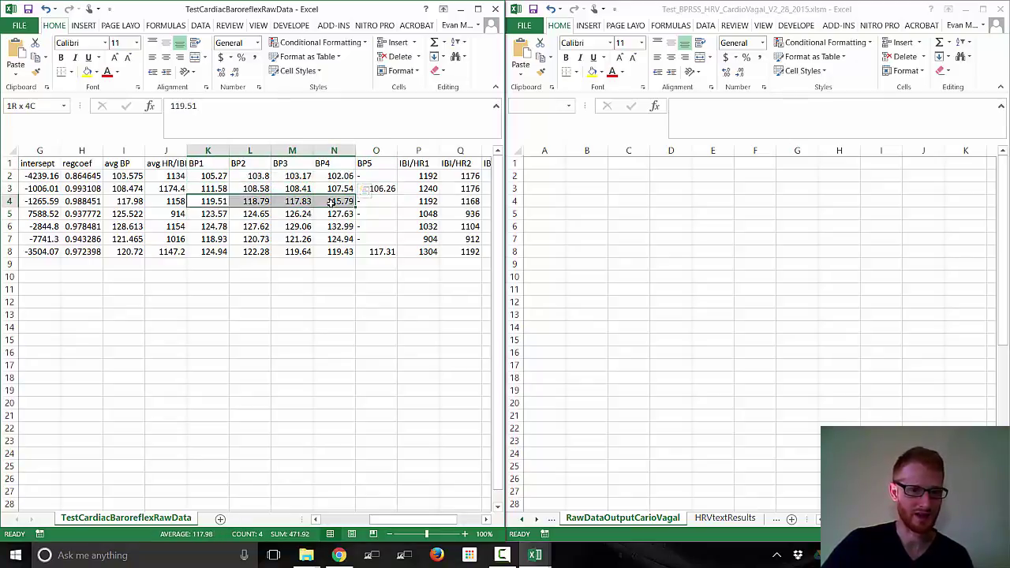
drag(419, 519, 368, 520)
- Copy the whole raw data table including its headers and paste it into the RawDataOutputCarioVagal sheet starting at cell A1
mouse_move(44, 163)
mouse_down()
mouse_move(71, 164)
mouse_move(45, 164)
mouse_up()
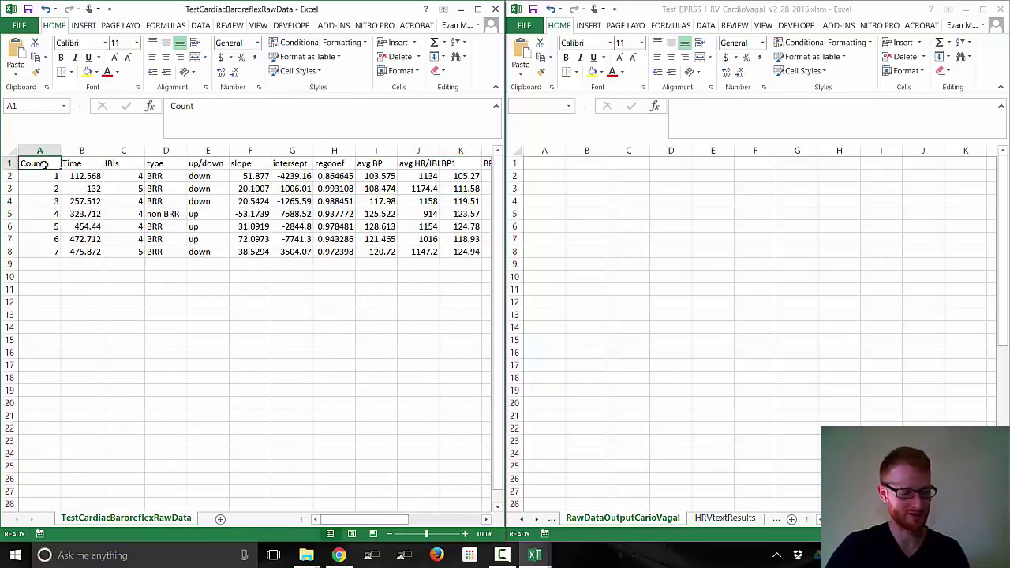
key(ctrl+shift+End)
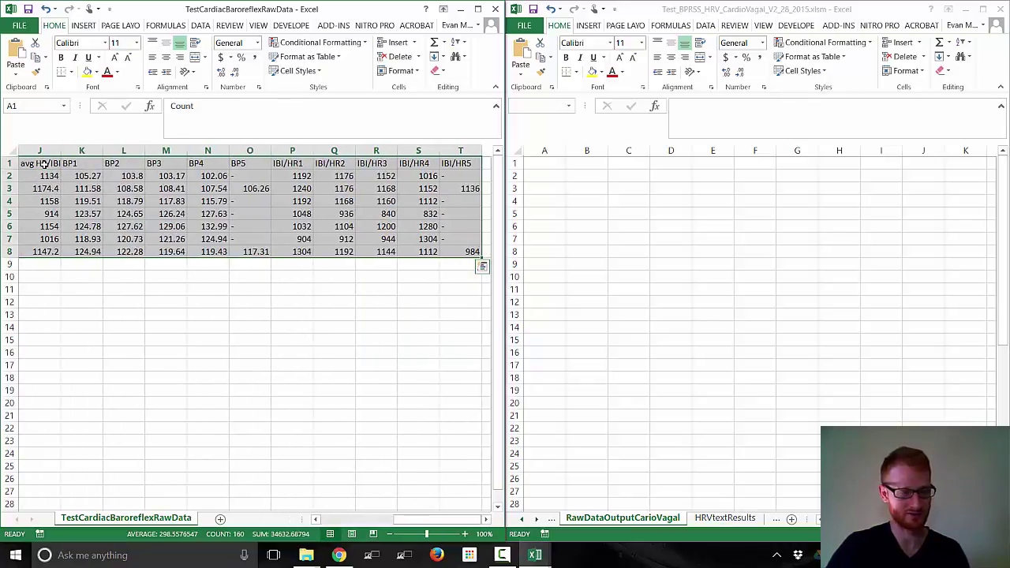
key(ctrl+c)
click(555, 164)
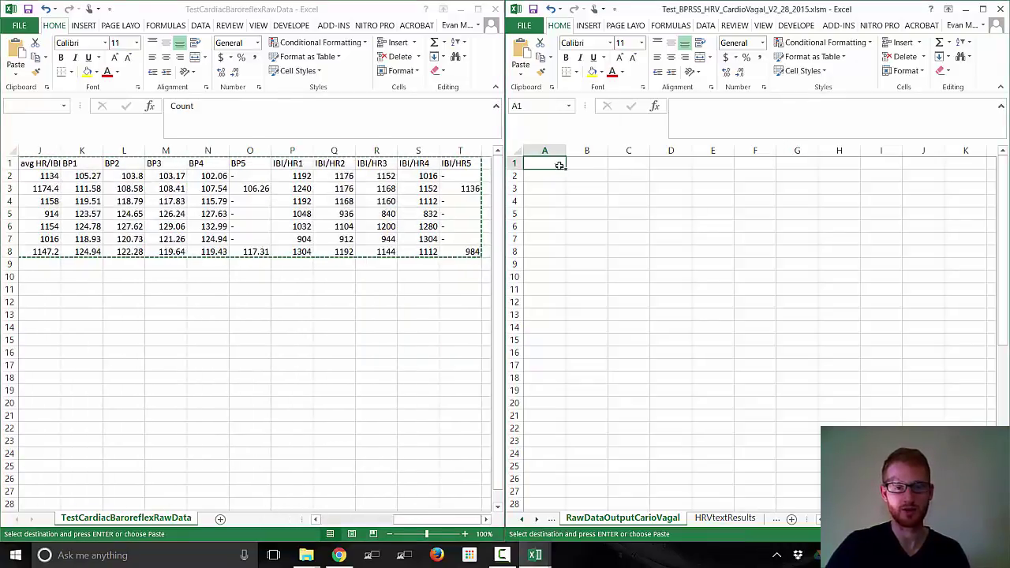
key(ctrl+v)
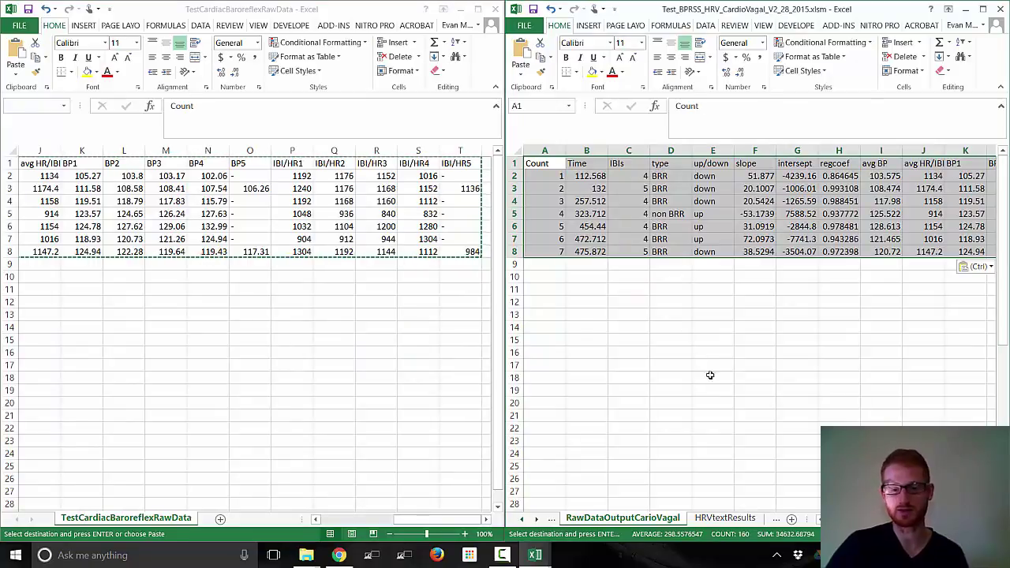
- Close the TestCardiacBaroreflexRawData workbook without keeping the clipboard contents, and maximize the template workbook
click(371, 14)
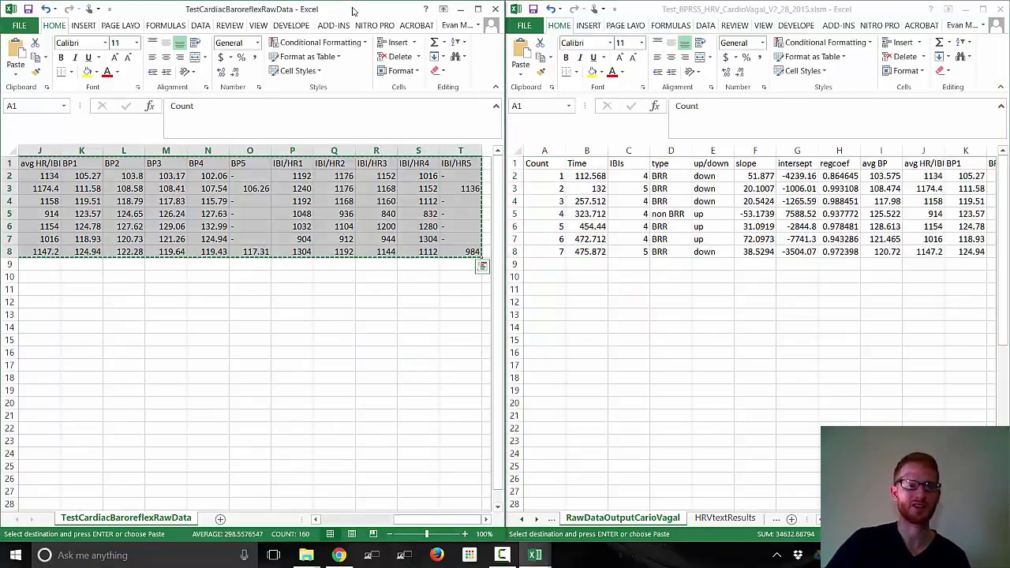
click(494, 8)
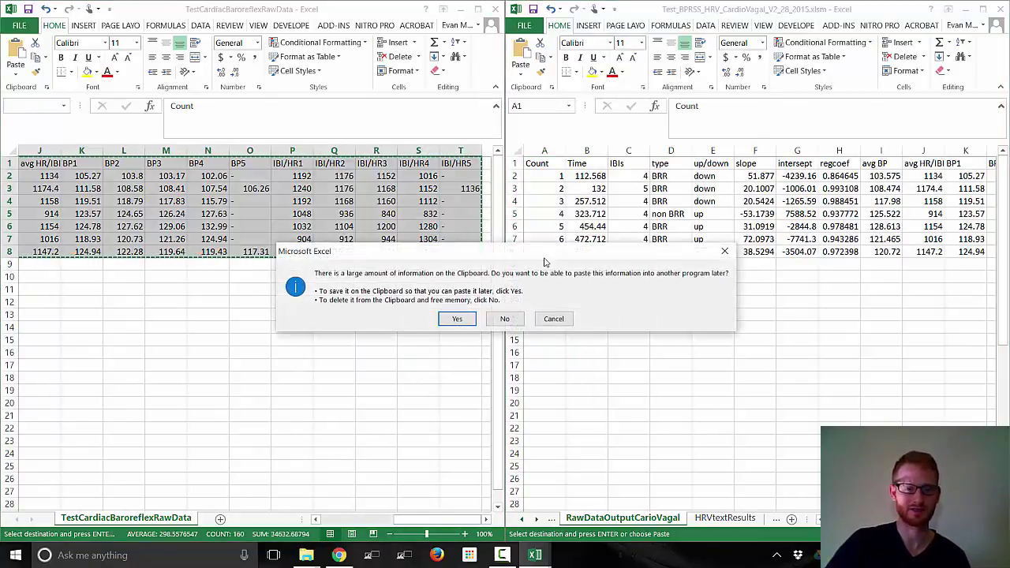
click(505, 319)
drag(848, 9, 603, 2)
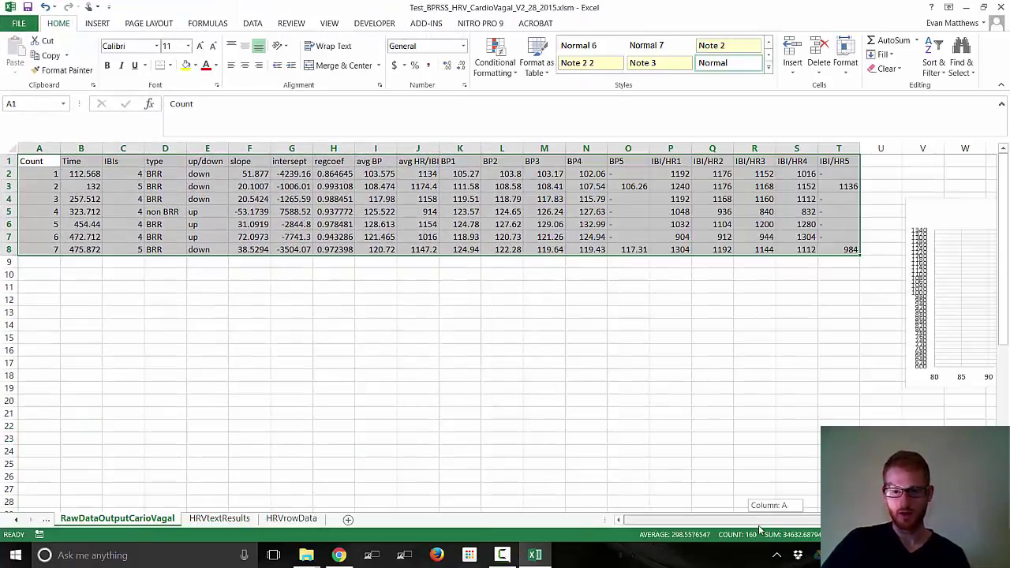
- Examine the chart of baroreflex sequences beside the pasted raw data and compare it with the BP1 to BP5 values
drag(759, 527, 798, 524)
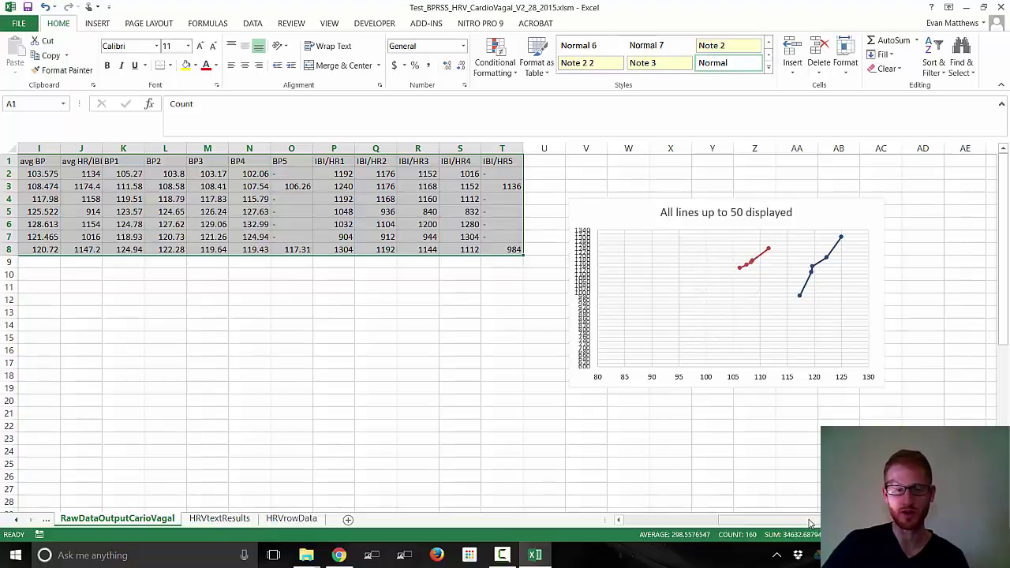
scroll(403, 265, left, 2)
click(208, 186)
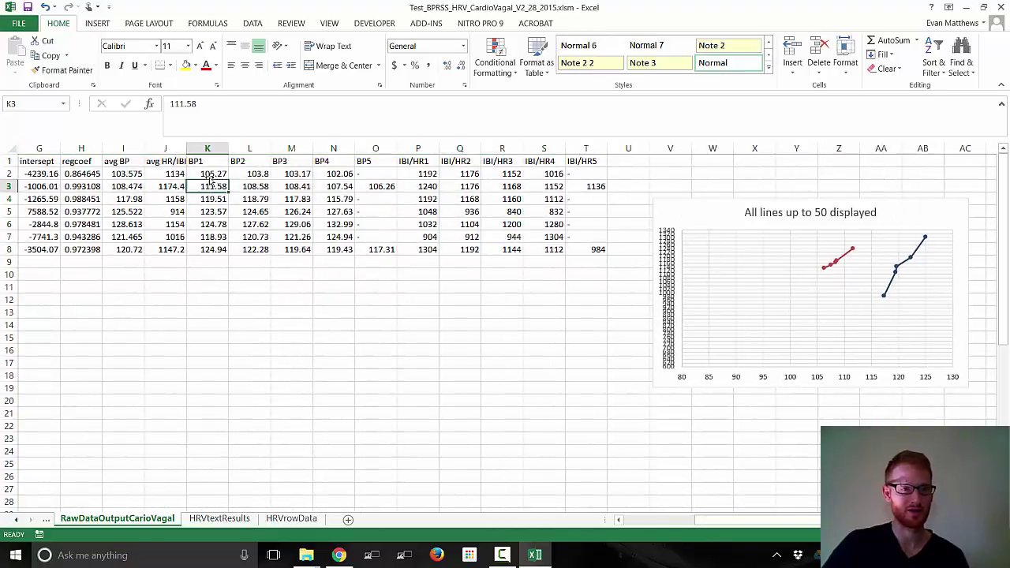
drag(208, 173, 378, 175)
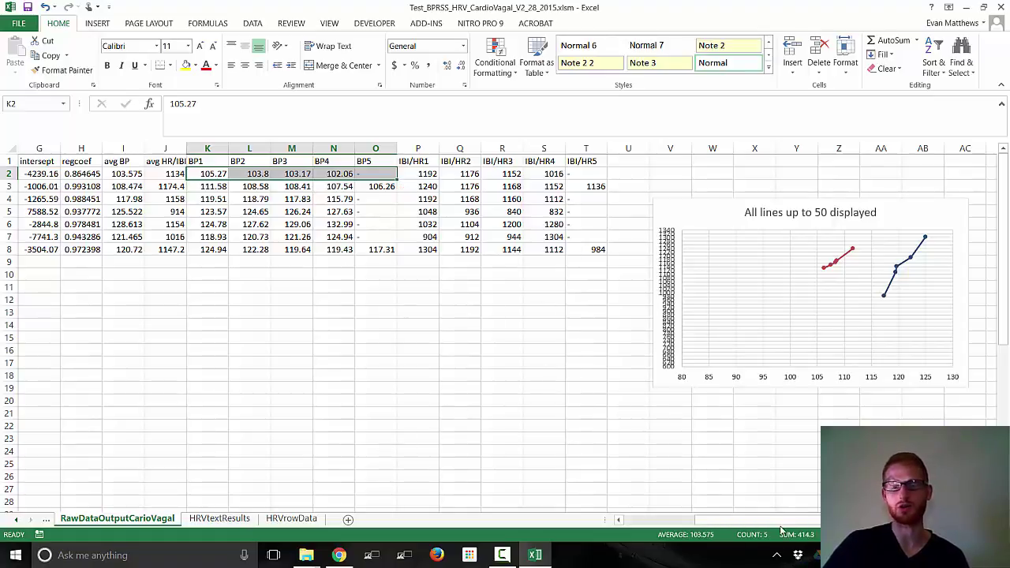
- Recheck the CardioVagalResults sheet, then open the AccessData sheet to view the collected results row
click(16, 520)
click(16, 521)
click(16, 521)
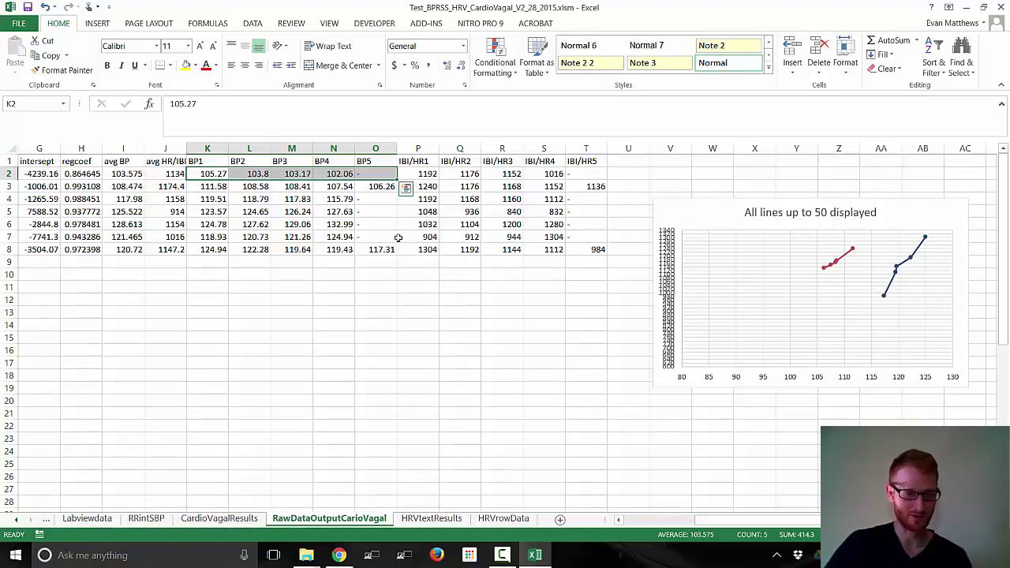
click(235, 520)
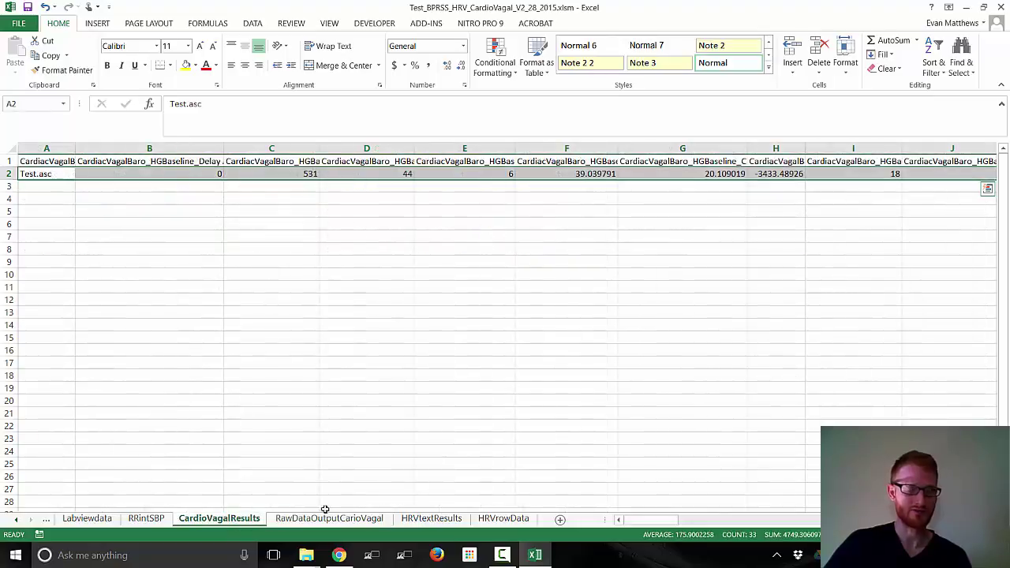
click(18, 521)
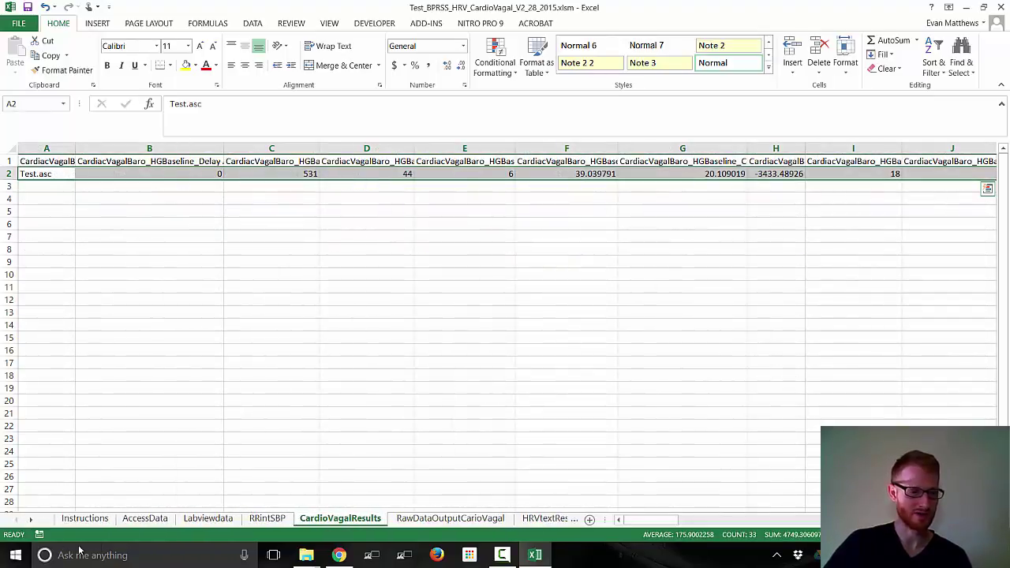
click(161, 520)
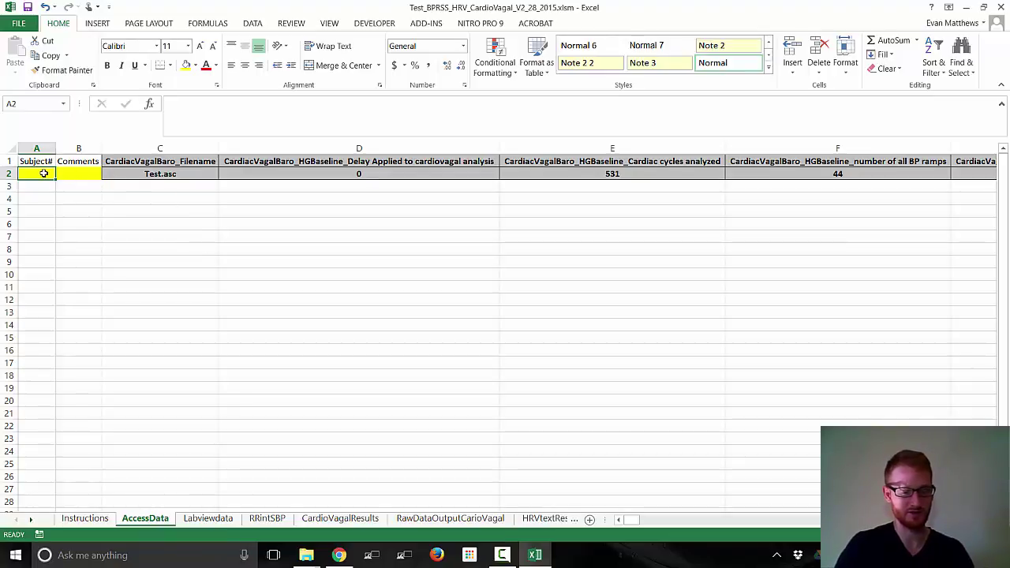
- Enter Test as the subject number in cell A2 of the AccessData sheet
text(Test)
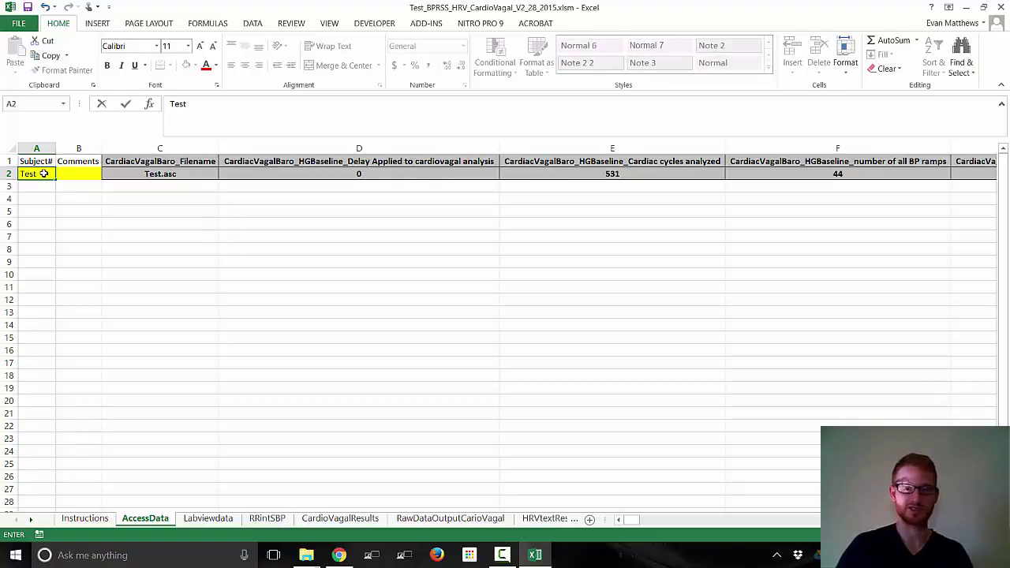
key(Tab)
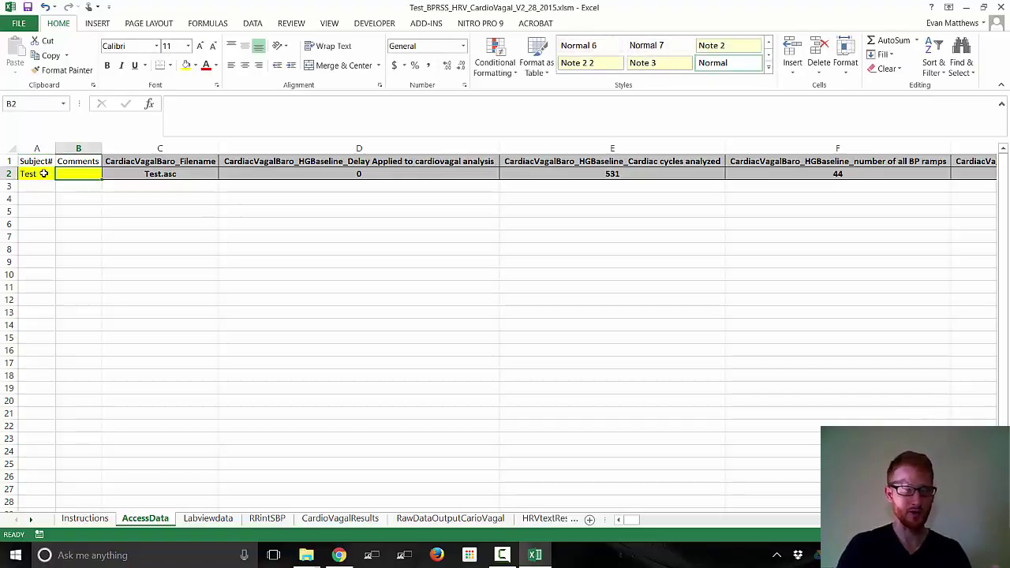
text(l;dsaslfdj)
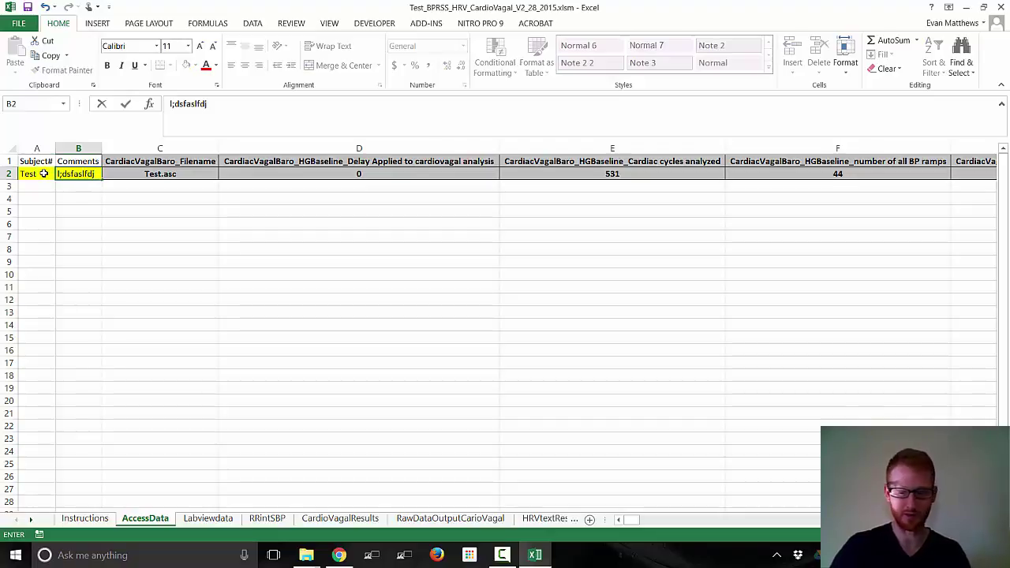
key(BackSpace)
key(BackSpace)
key(BackSpace)
key(BackSpace)
key(BackSpace)
key(BackSpace)
key(BackSpace)
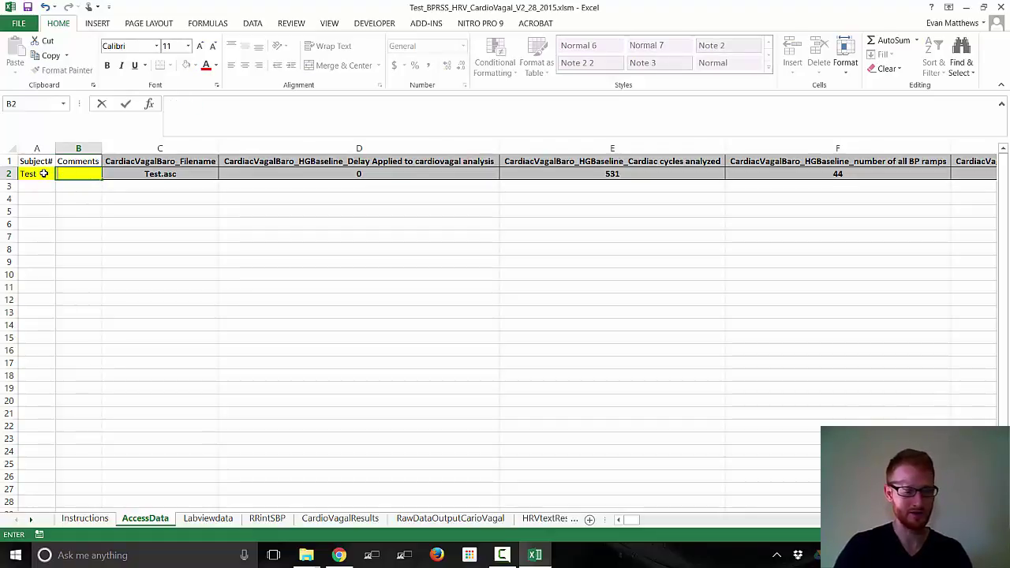
- Enter "my comment" as the comment in cell B2
text(my)
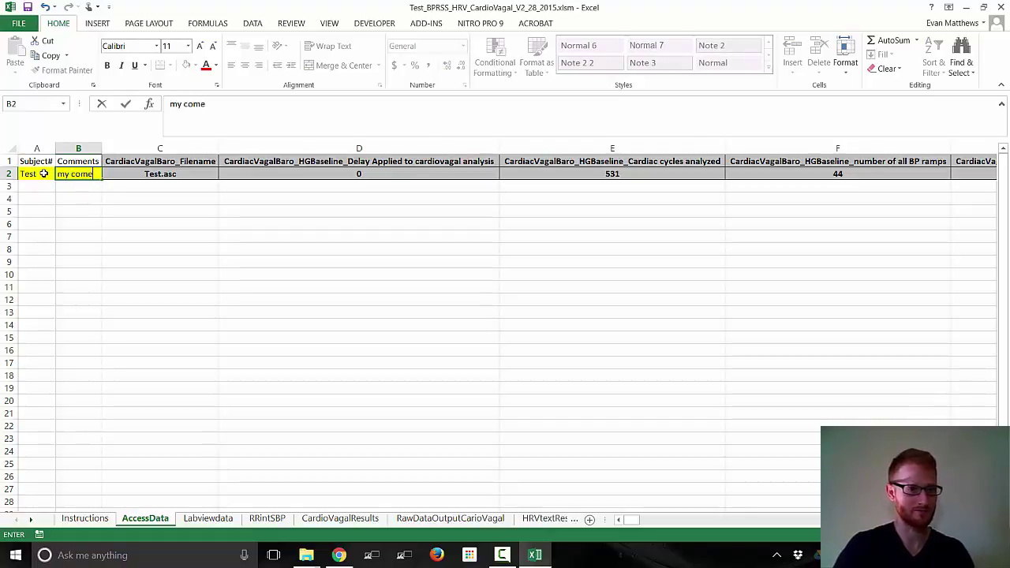
text( comment)
key(Tab)
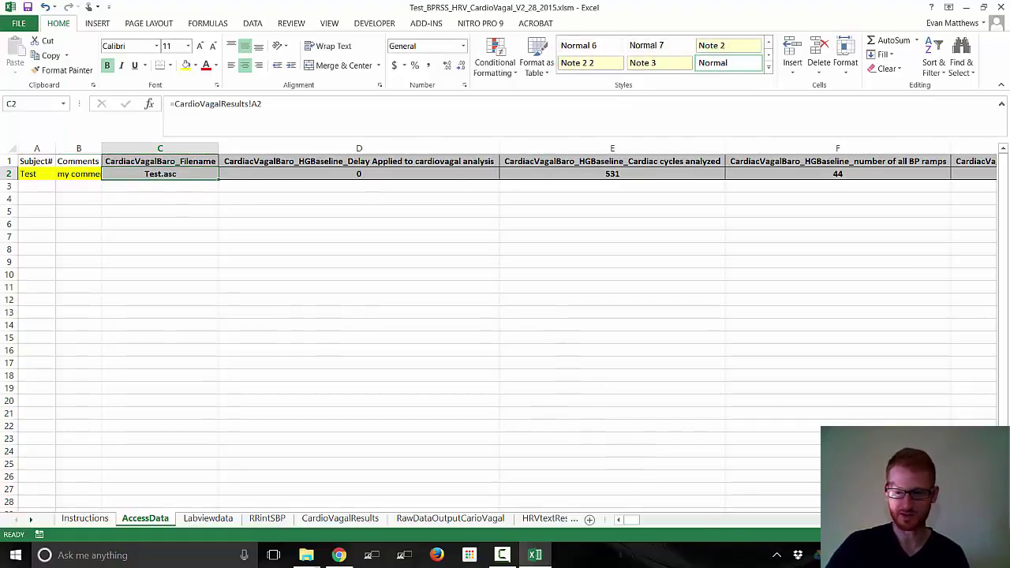
- Examine the results row across to the R-R interval and SBP summary columns and the first HRV columns
scroll(505, 332, right, 8)
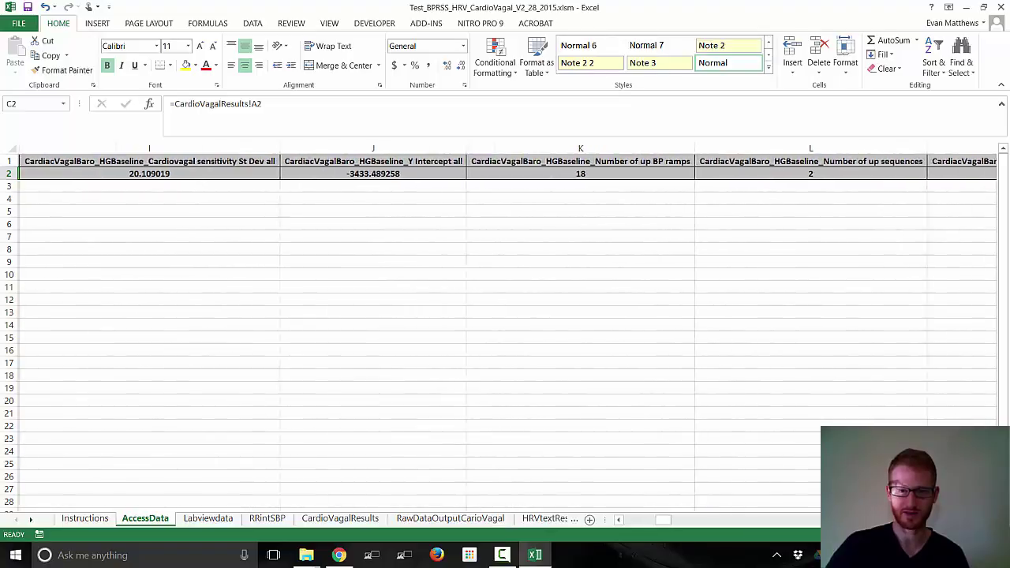
scroll(505, 331, right, 10)
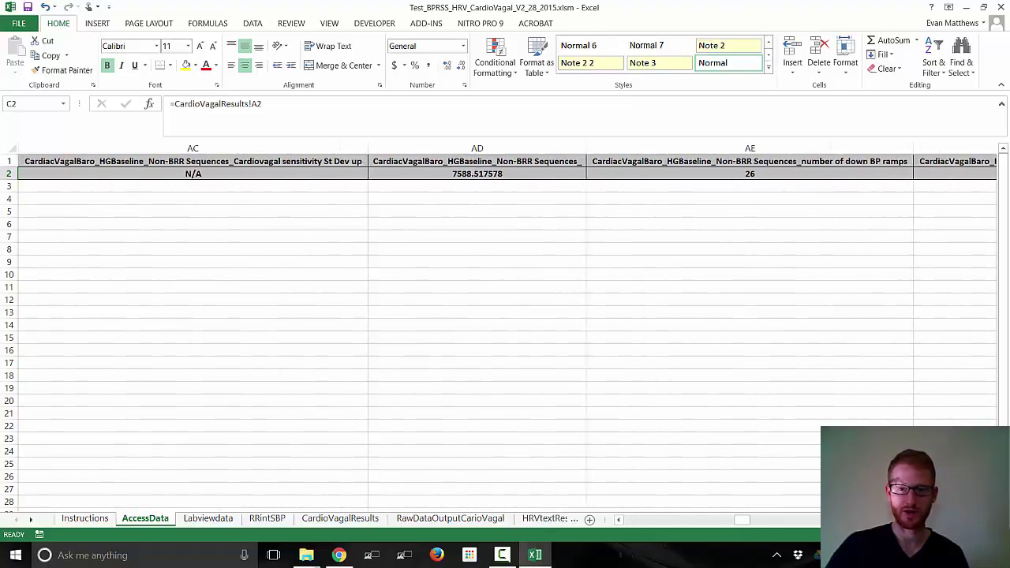
scroll(715, 213, right, 2)
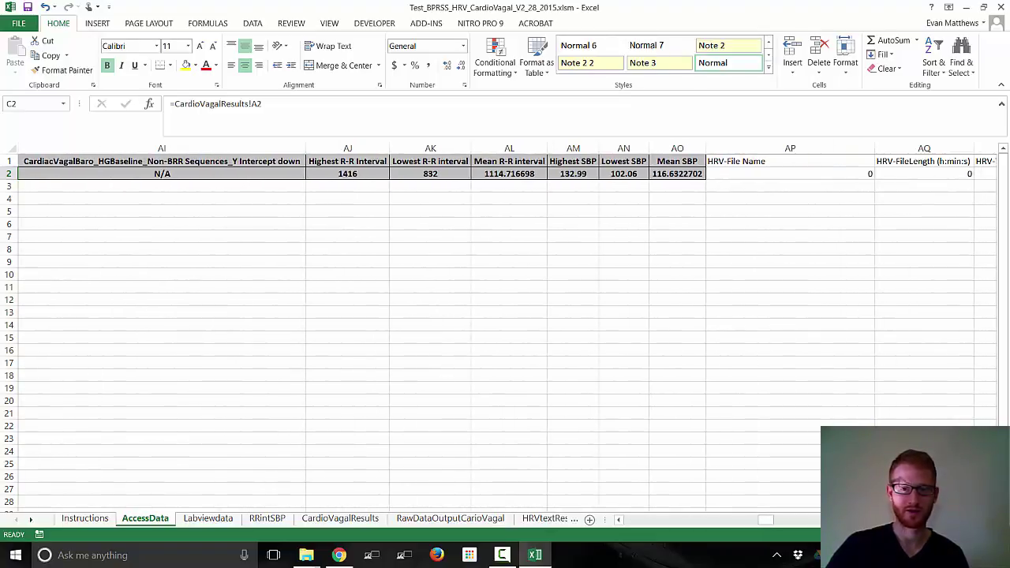
click(692, 148)
click(750, 273)
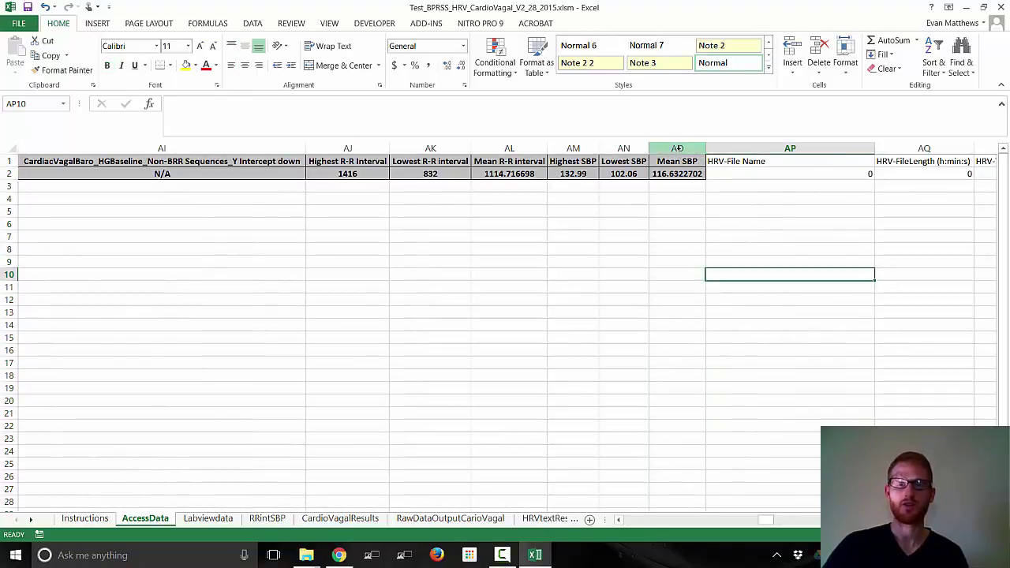
drag(677, 148, 330, 148)
drag(520, 148, 624, 148)
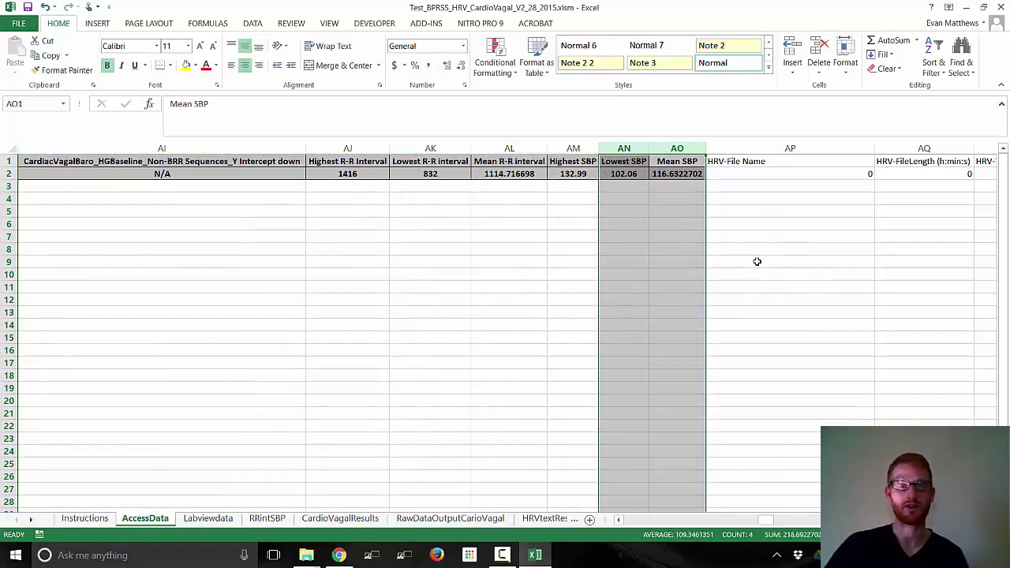
click(757, 261)
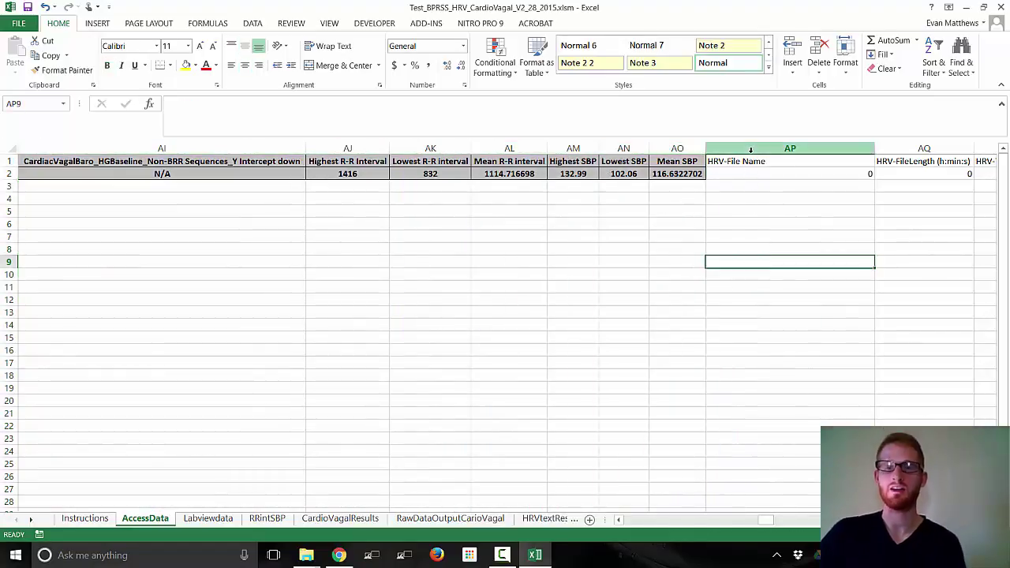
drag(753, 148, 776, 198)
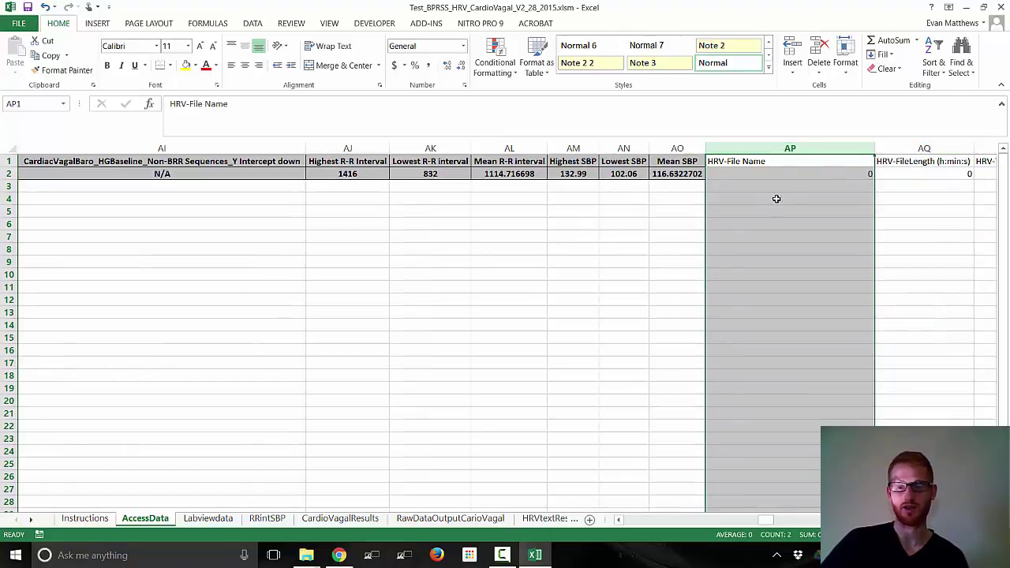
click(932, 240)
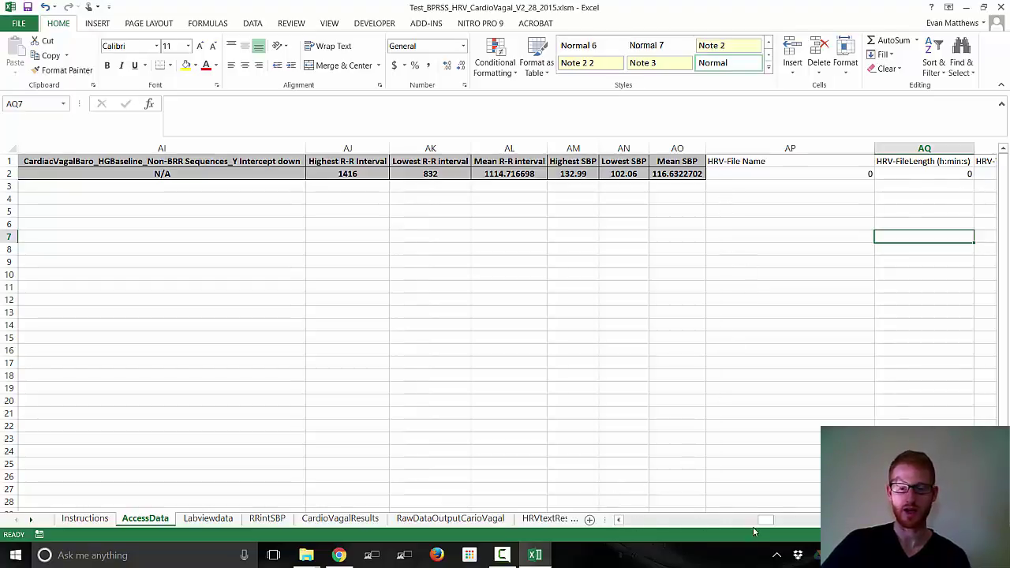
- Return to the first columns and inspect the record in row 2, including the delay and cardiac cycles cells
drag(764, 522, 612, 521)
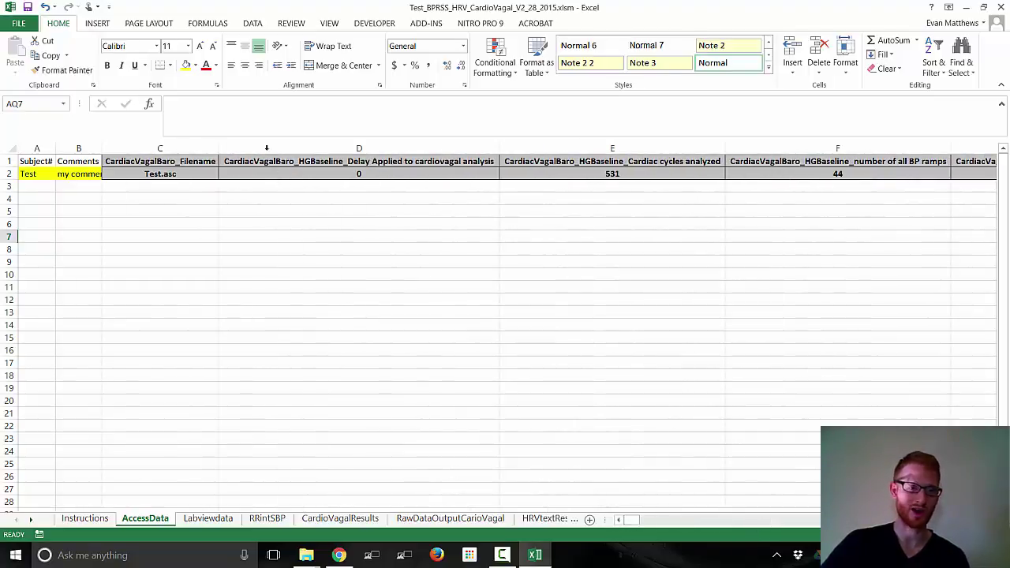
click(196, 207)
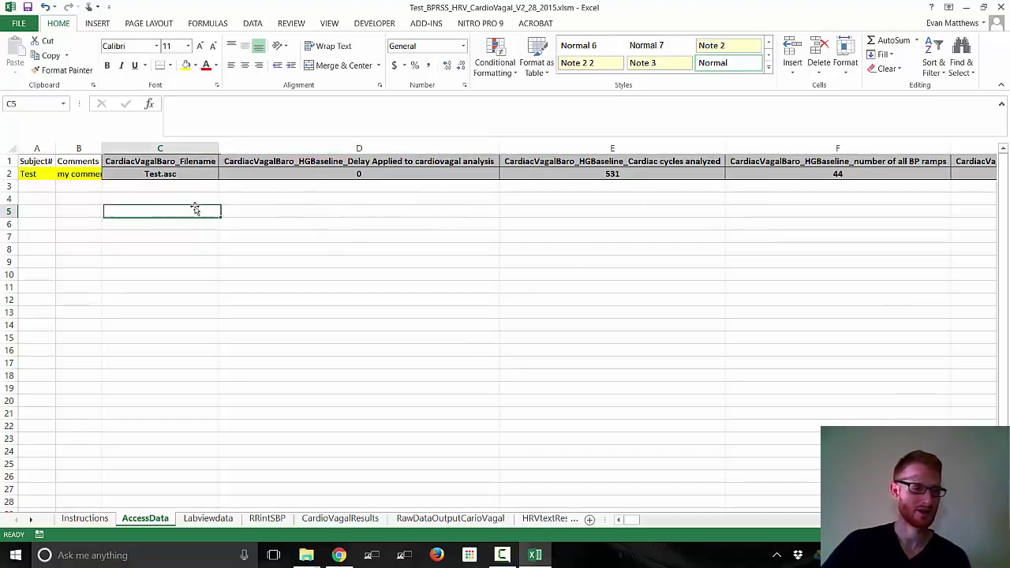
click(7, 173)
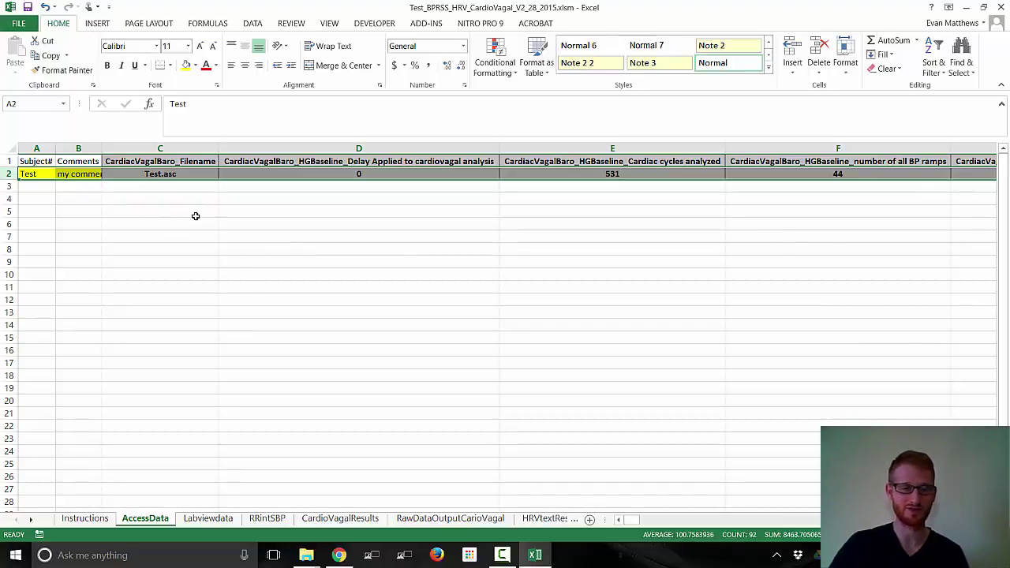
click(320, 174)
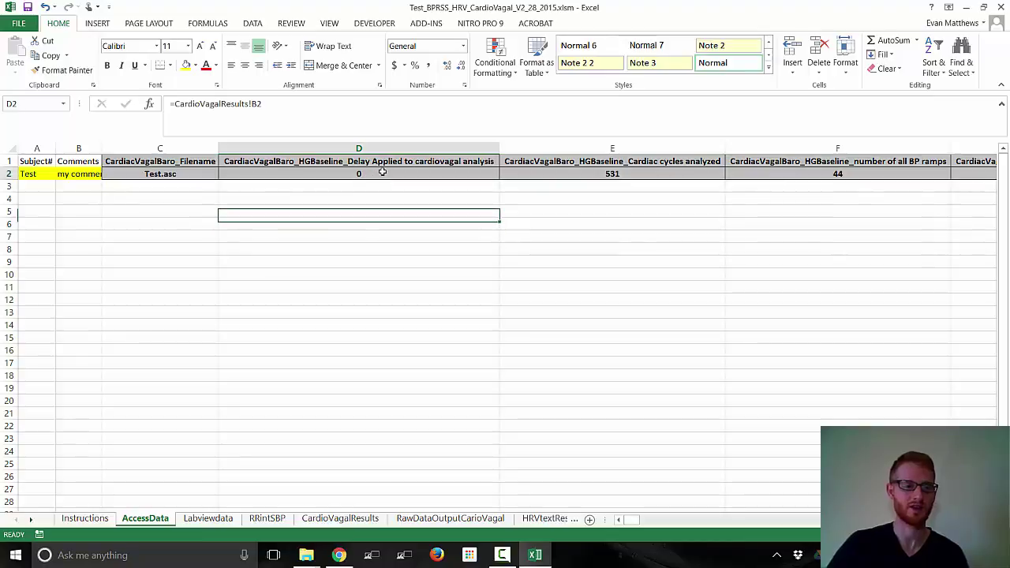
click(608, 174)
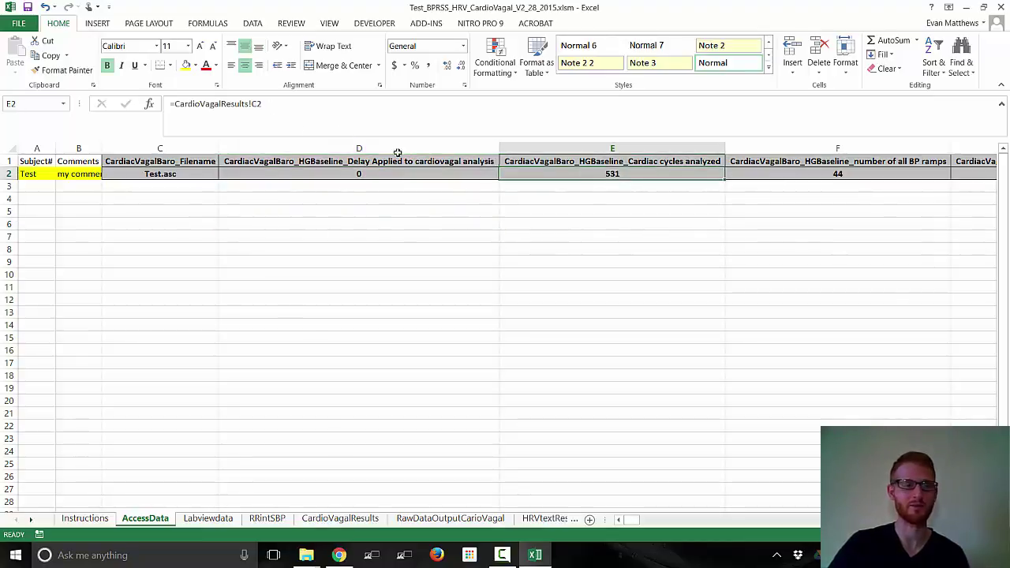
click(696, 277)
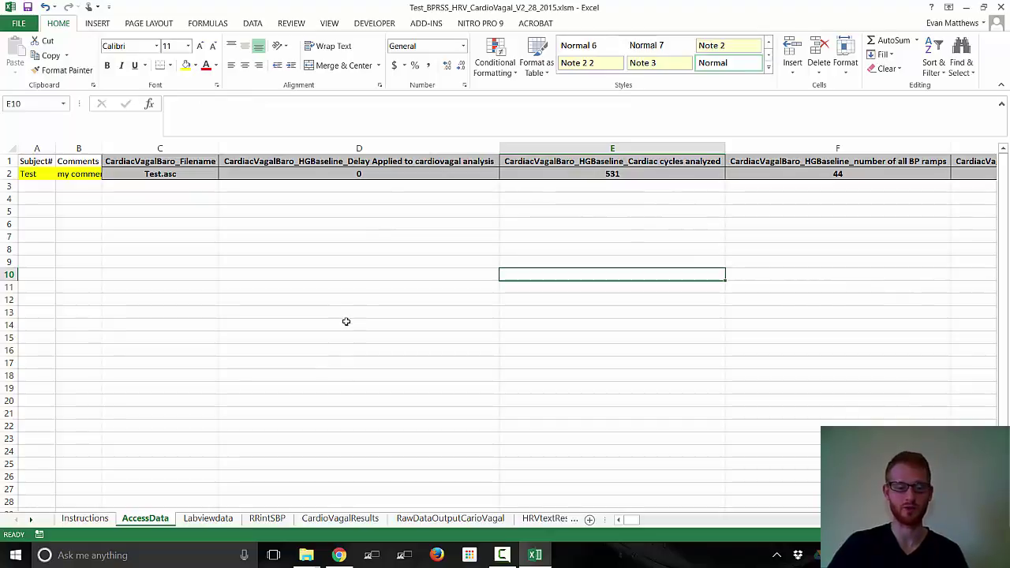
- Save the template workbook with the completed AccessData record
key(ctrl+s)
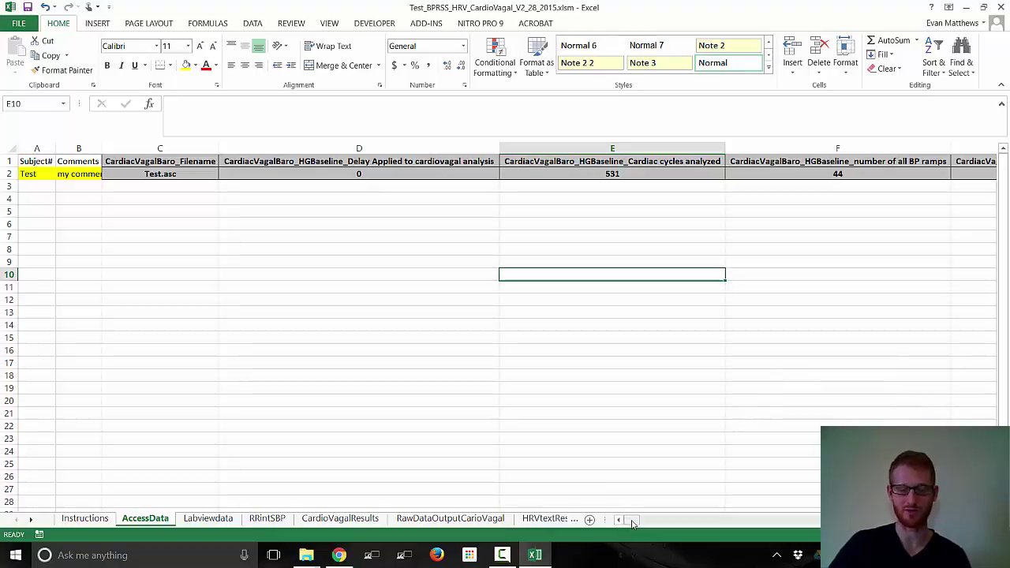
drag(631, 522, 597, 521)
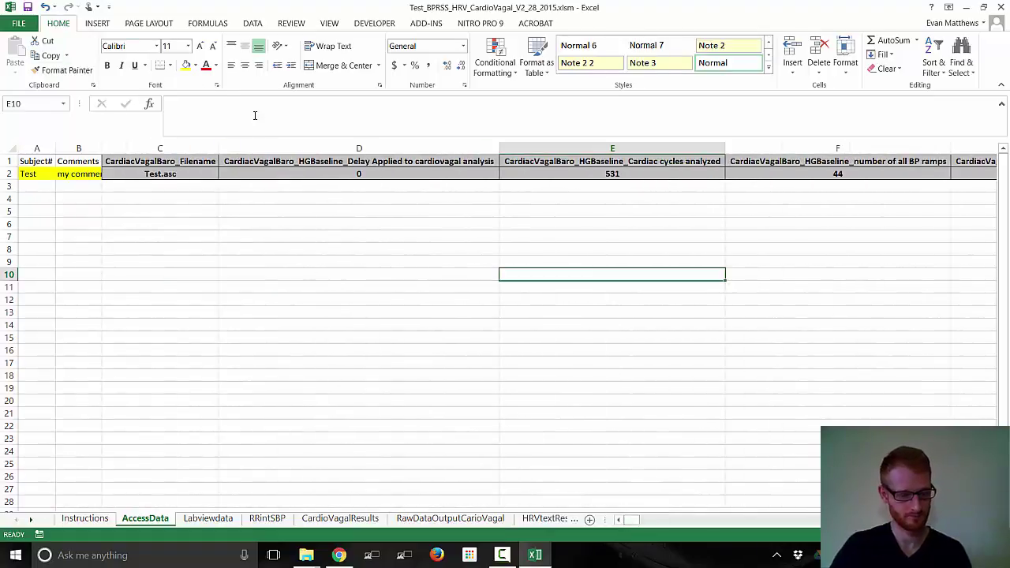